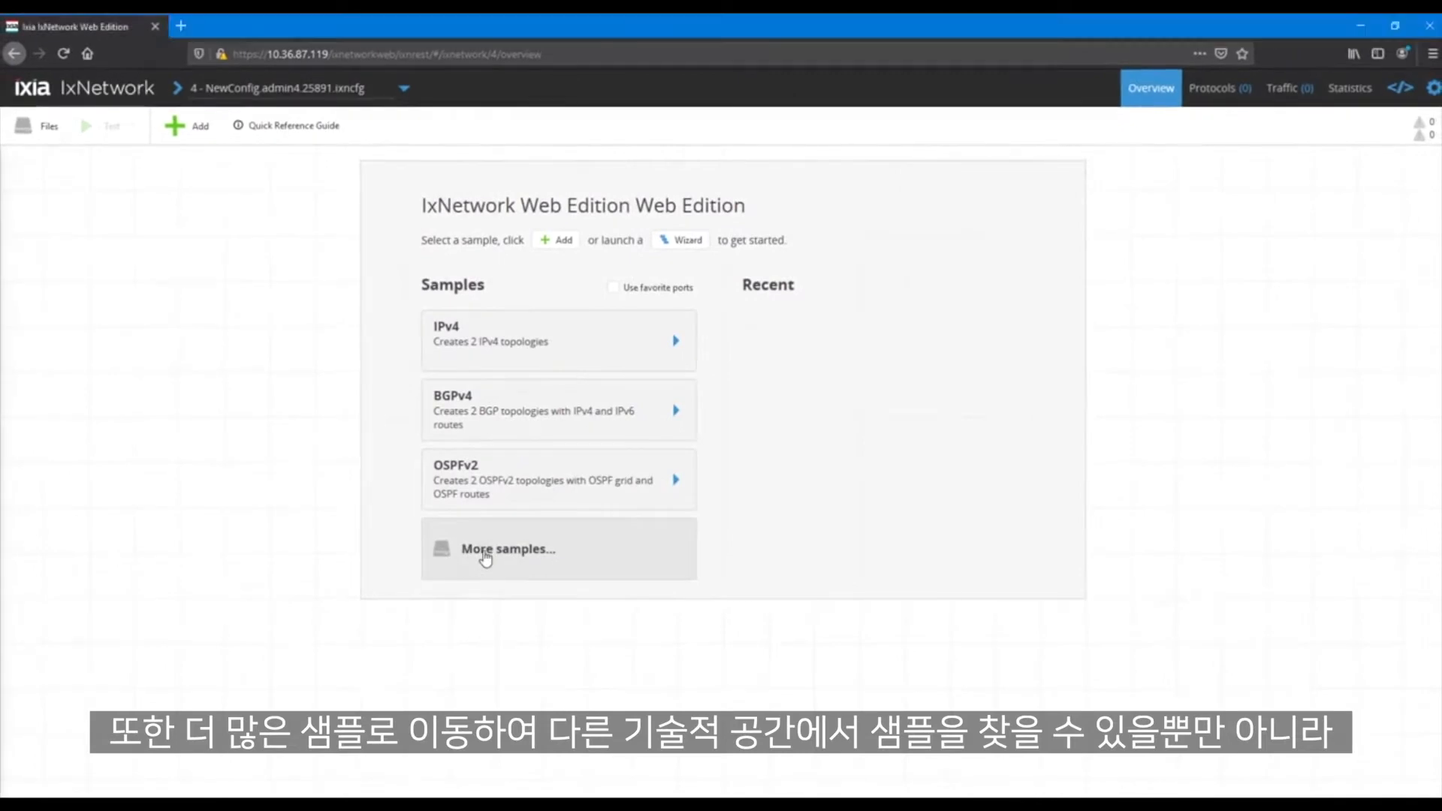
Browse the MPLS samples and the available wizards, and view the L3VPN SRv6 wizard's topology diagram and description
{"action": "left_click", "coordinate": [486, 558]}
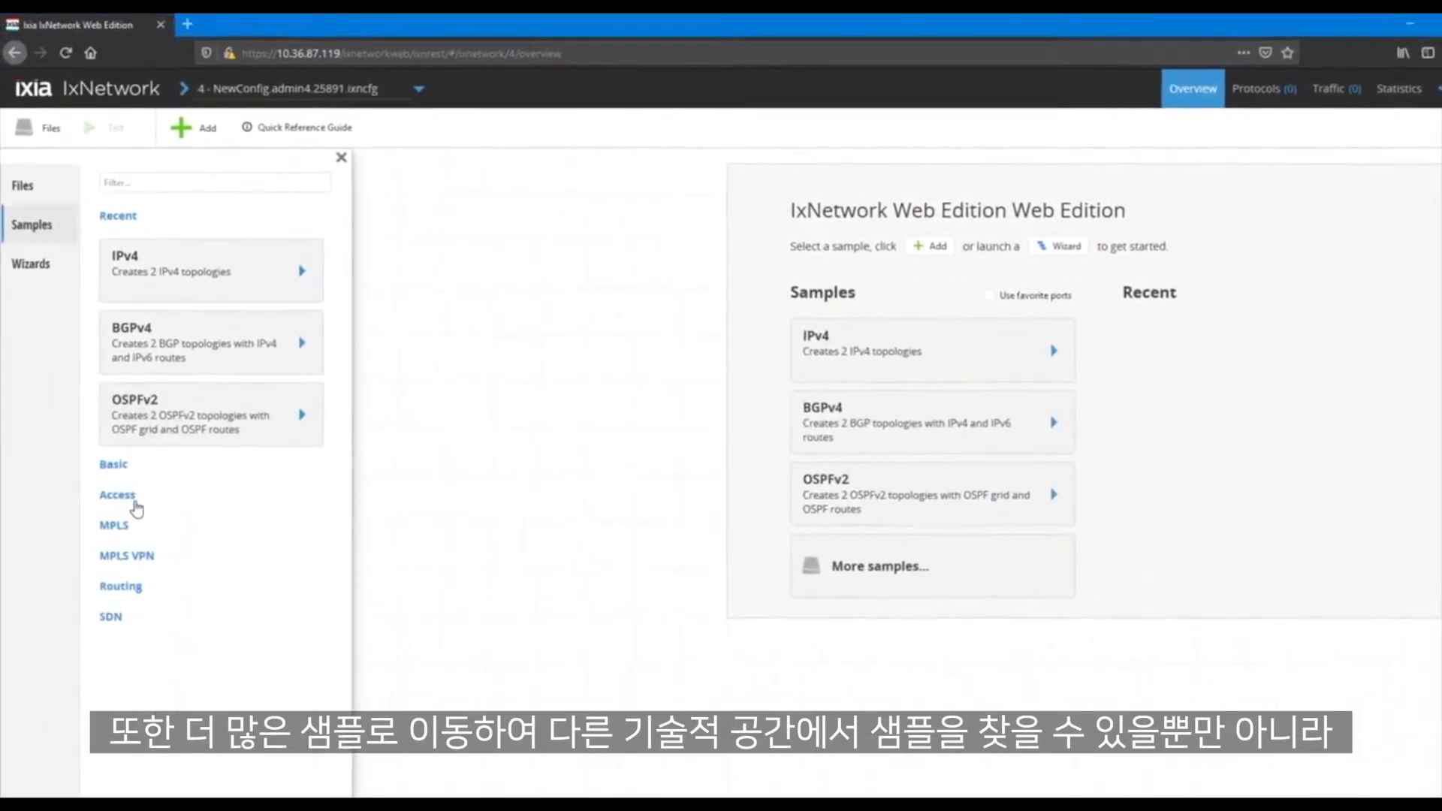
{"action": "left_click", "coordinate": [114, 525]}
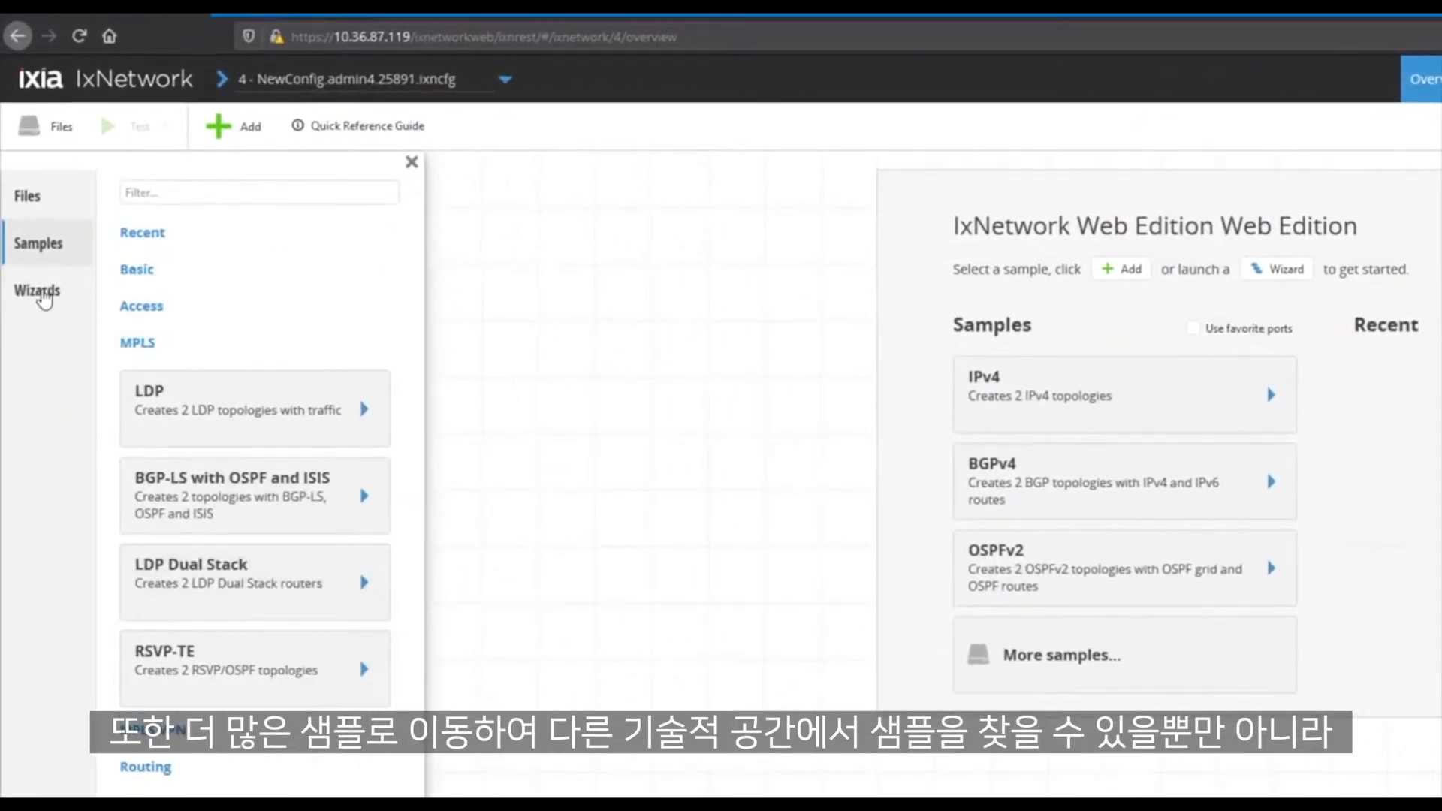
{"action": "left_click", "coordinate": [43, 297]}
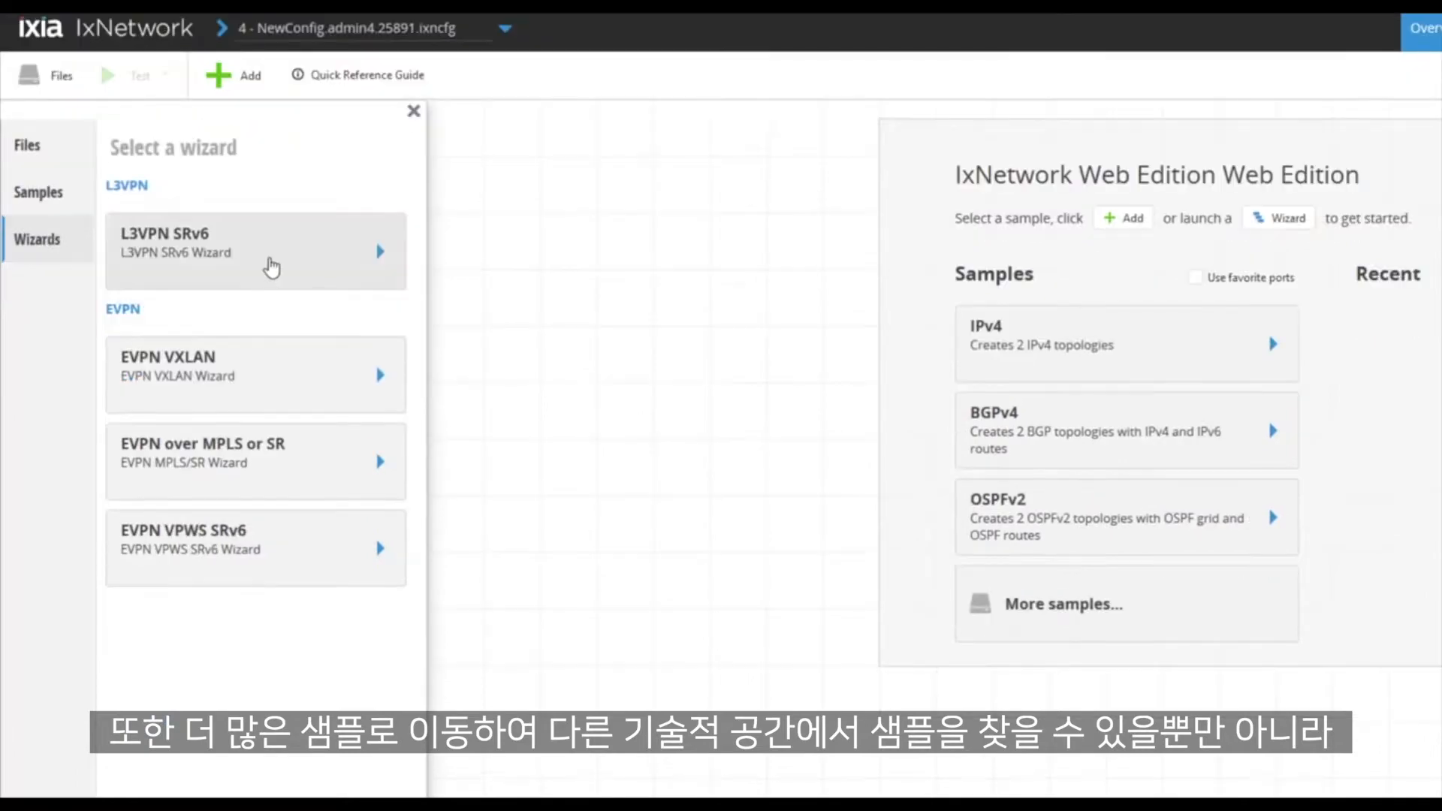
{"action": "left_click", "coordinate": [271, 318]}
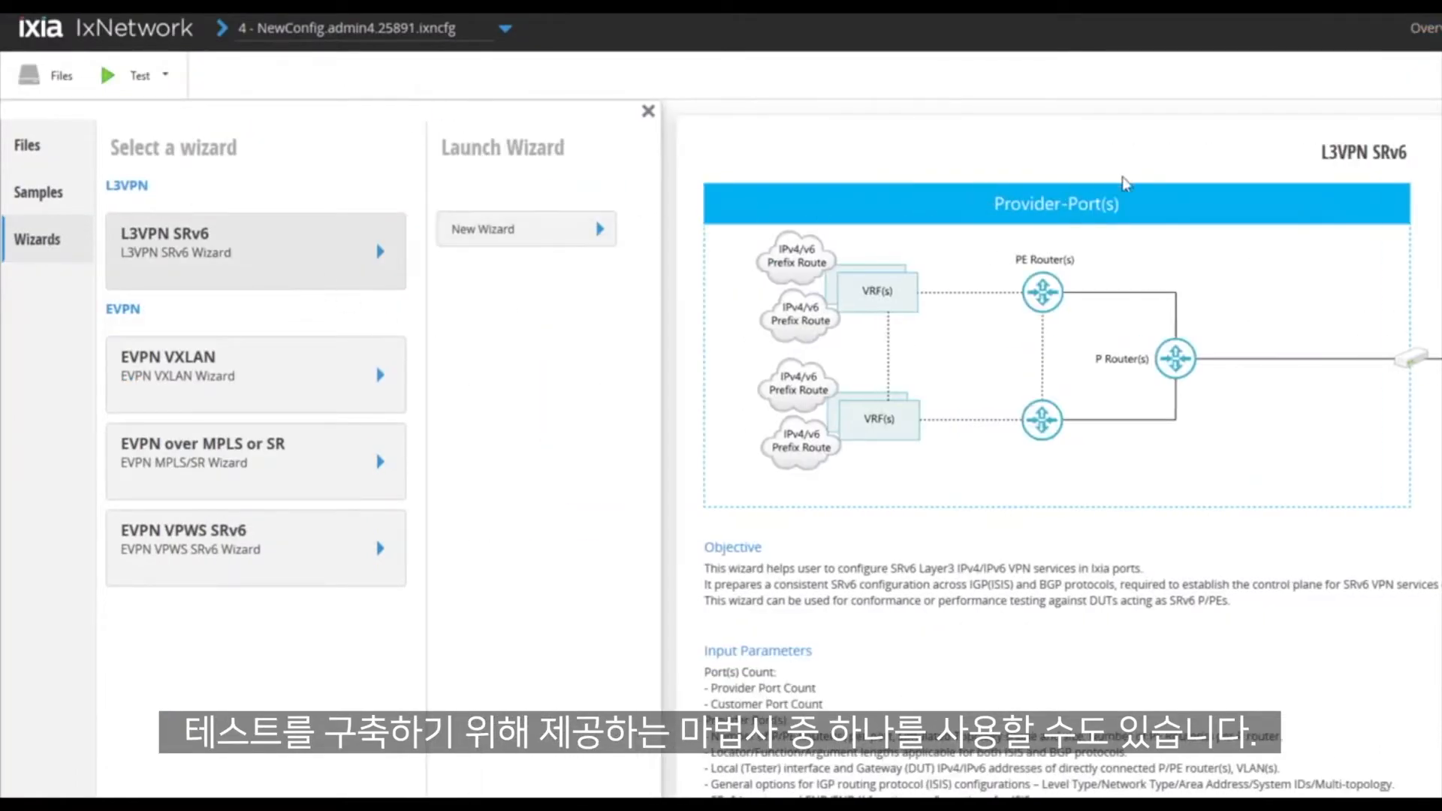
{"action": "scroll", "coordinate": [721, 451], "scroll_direction": "right", "scroll_amount": 6}
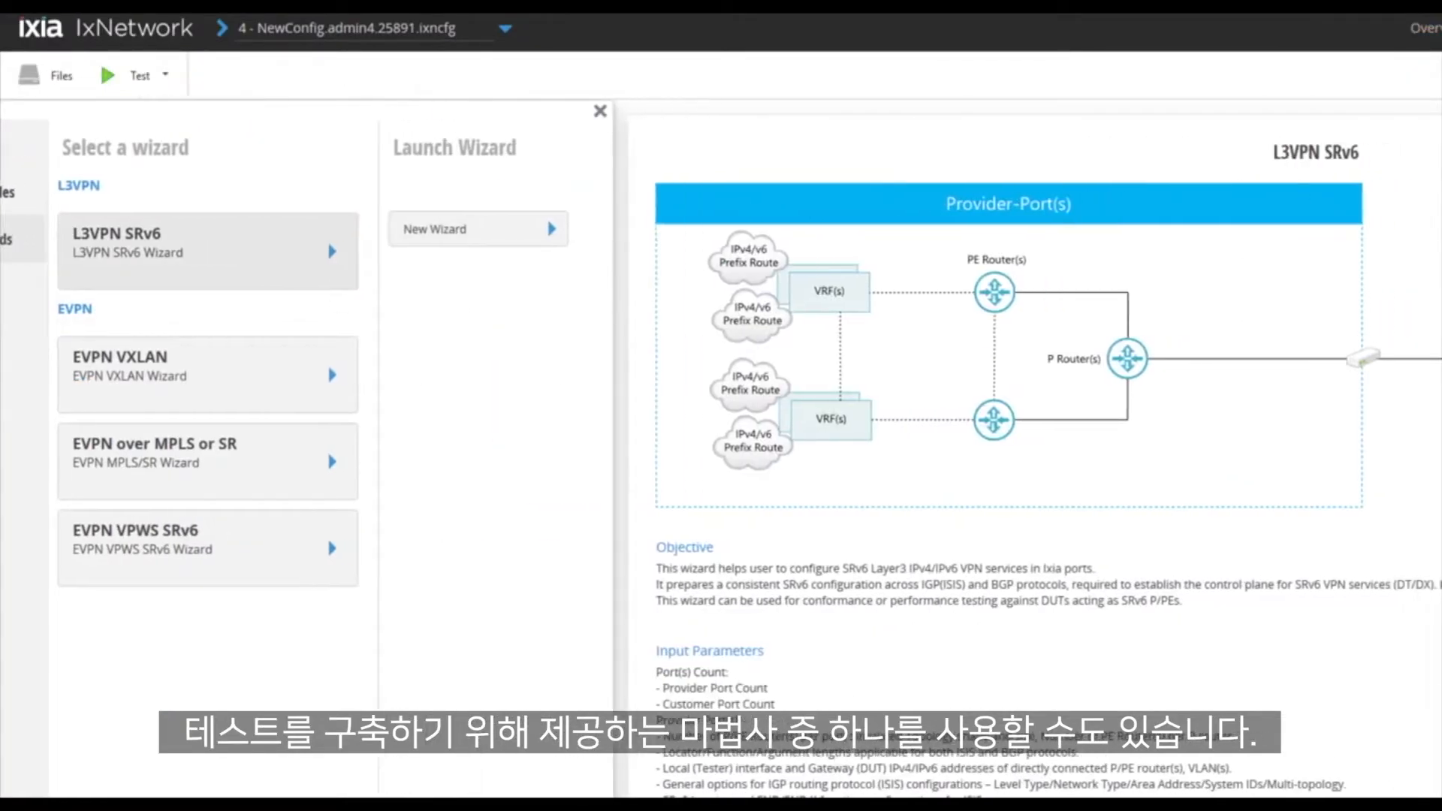
{"action": "scroll", "coordinate": [721, 451], "scroll_direction": "left", "scroll_amount": 1}
{"action": "scroll", "coordinate": [721, 450], "scroll_direction": "left", "scroll_amount": 5}
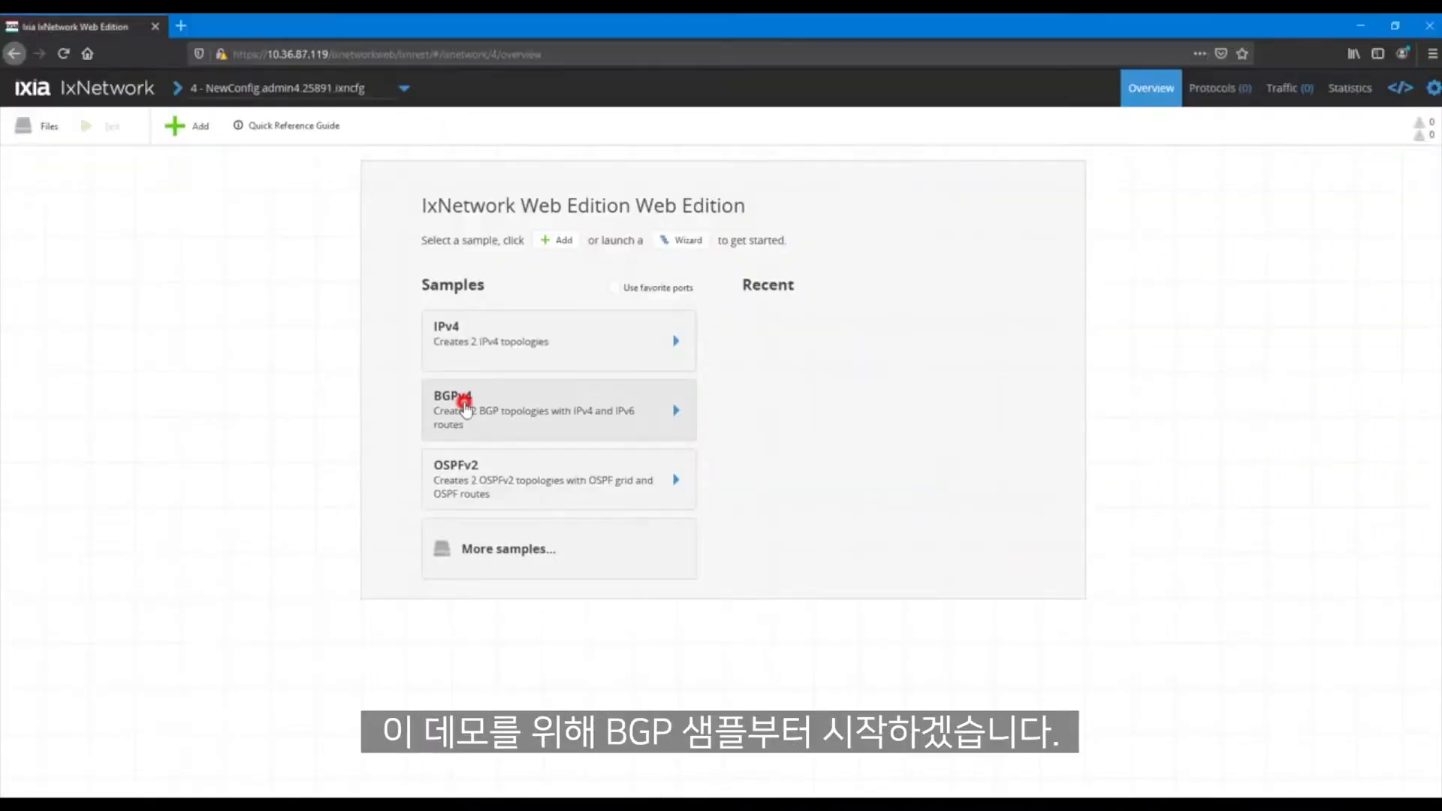
Load the BGPv4 sample configuration
{"action": "left_click", "coordinate": [454, 403]}
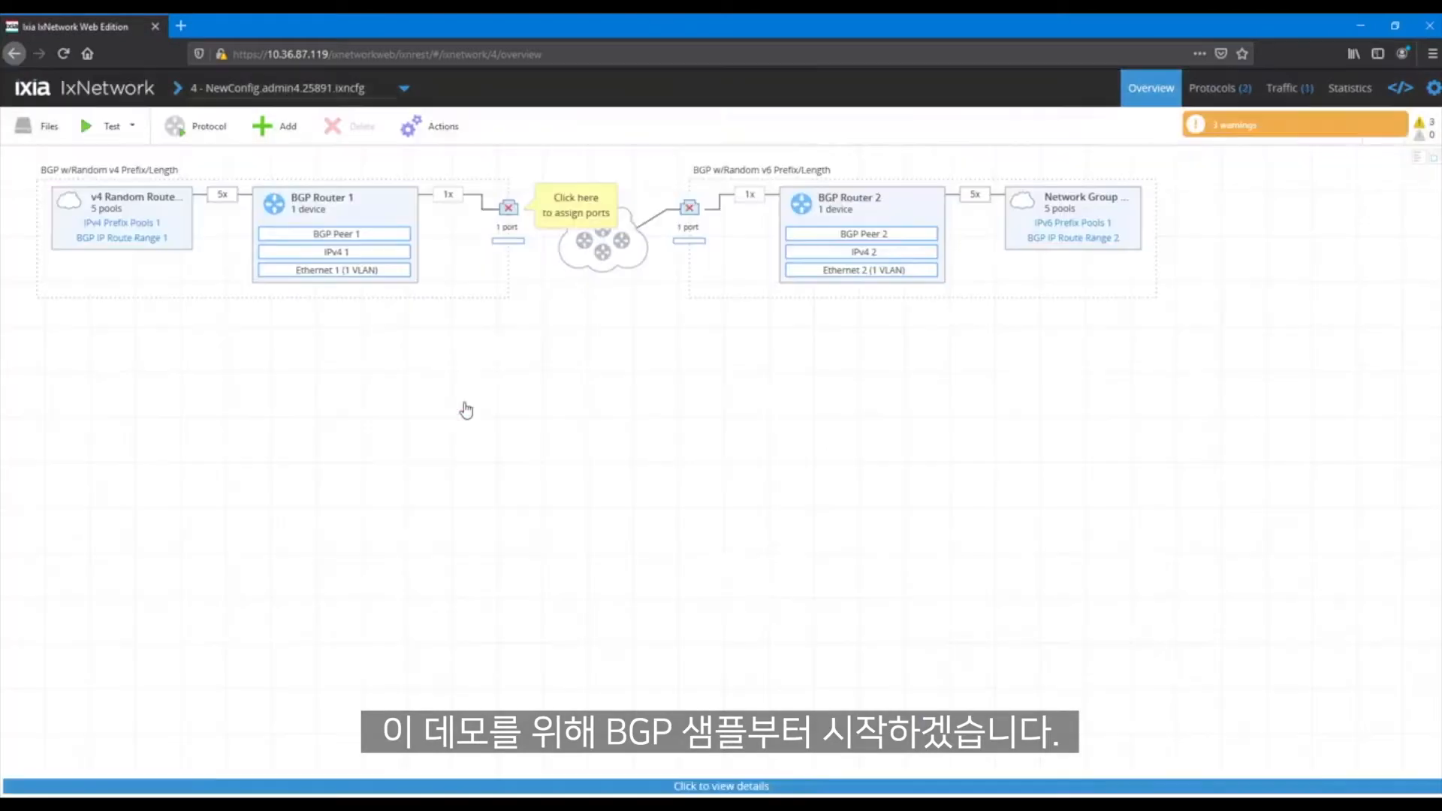
Assign ports 1 and 2 of chassis 10.36.86.195 to the v4 and v6 BGP topologies respectively, and start the test
{"action": "left_click", "coordinate": [509, 209]}
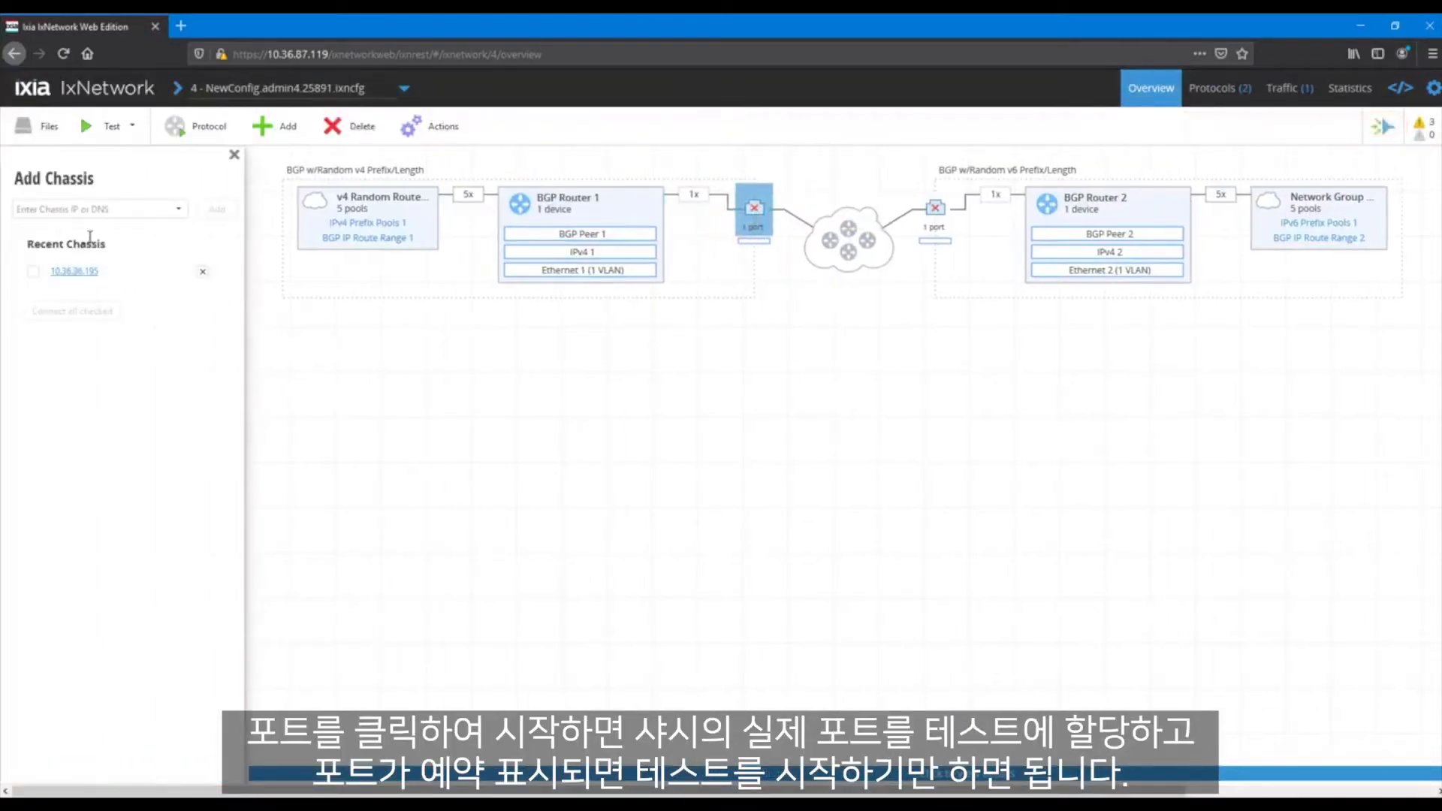
{"action": "left_click", "coordinate": [74, 270]}
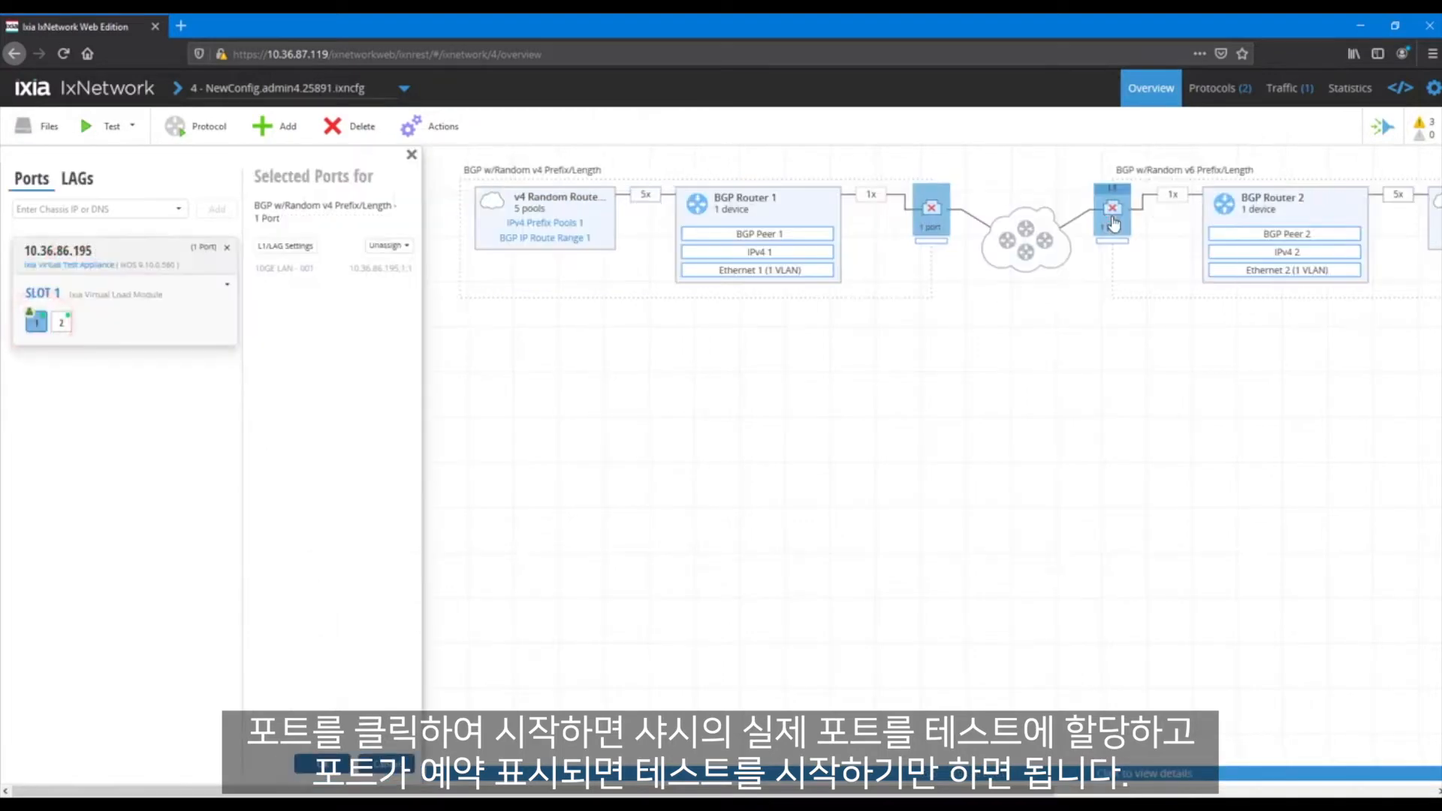
{"action": "left_click", "coordinate": [65, 324]}
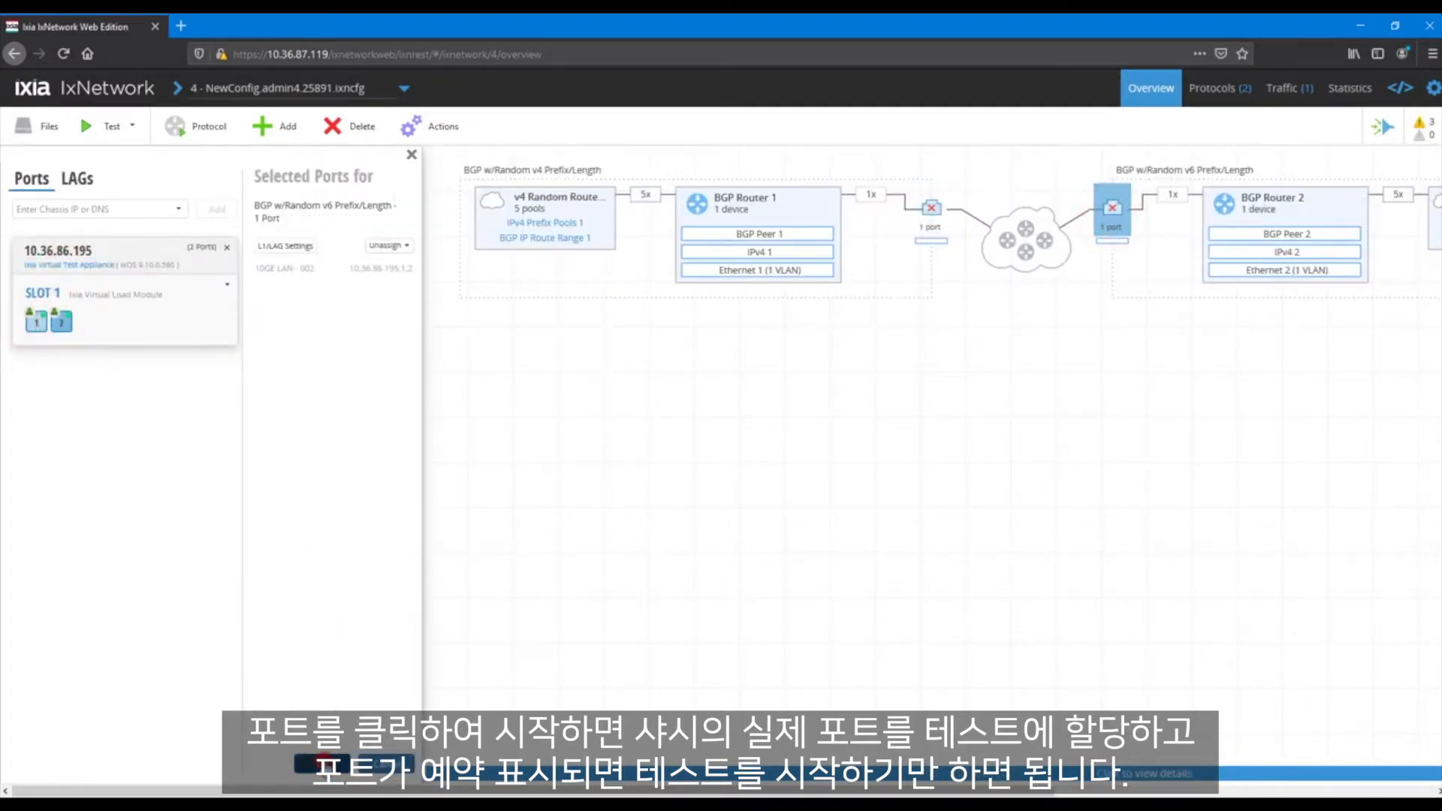
{"action": "left_click", "coordinate": [324, 764]}
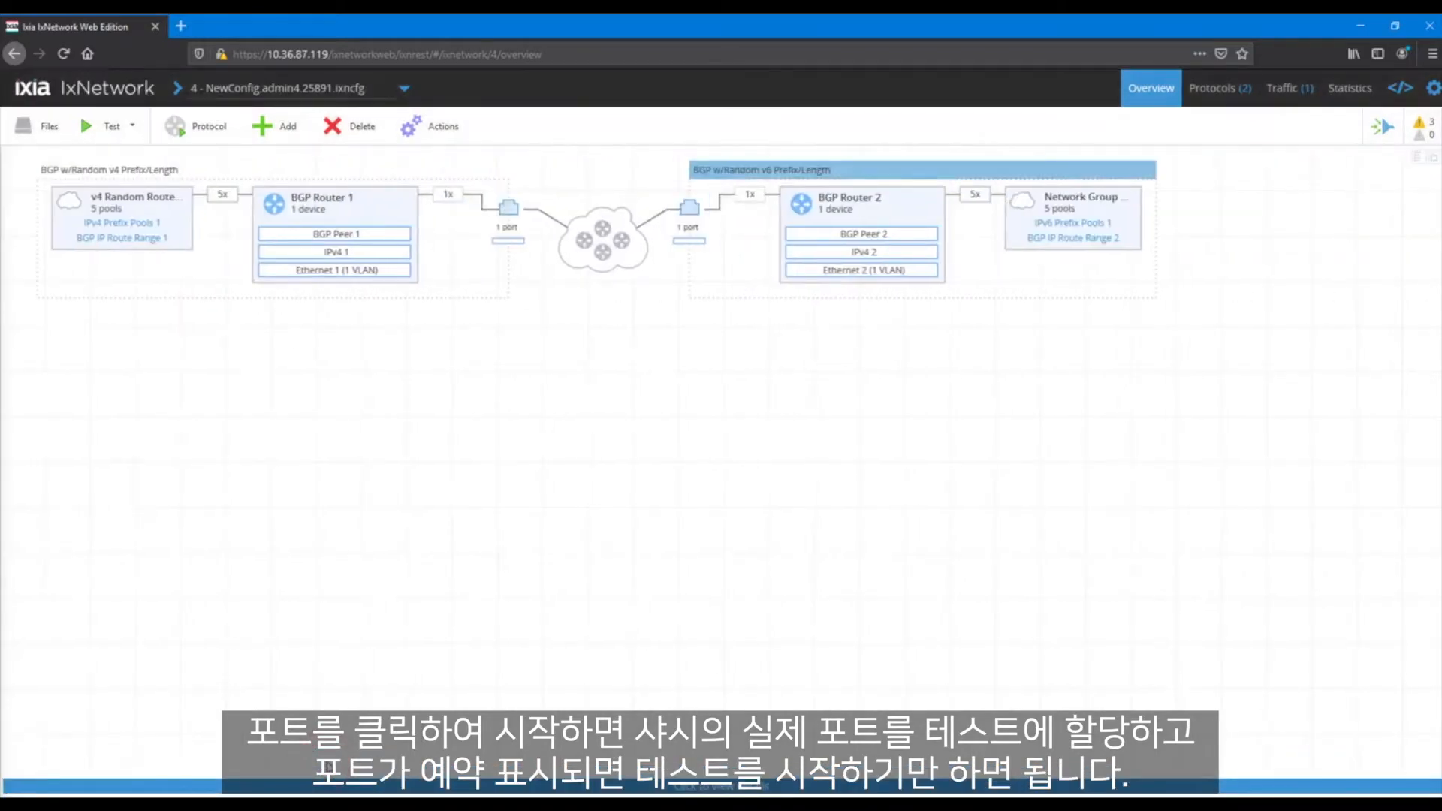
{"action": "left_click", "coordinate": [87, 126]}
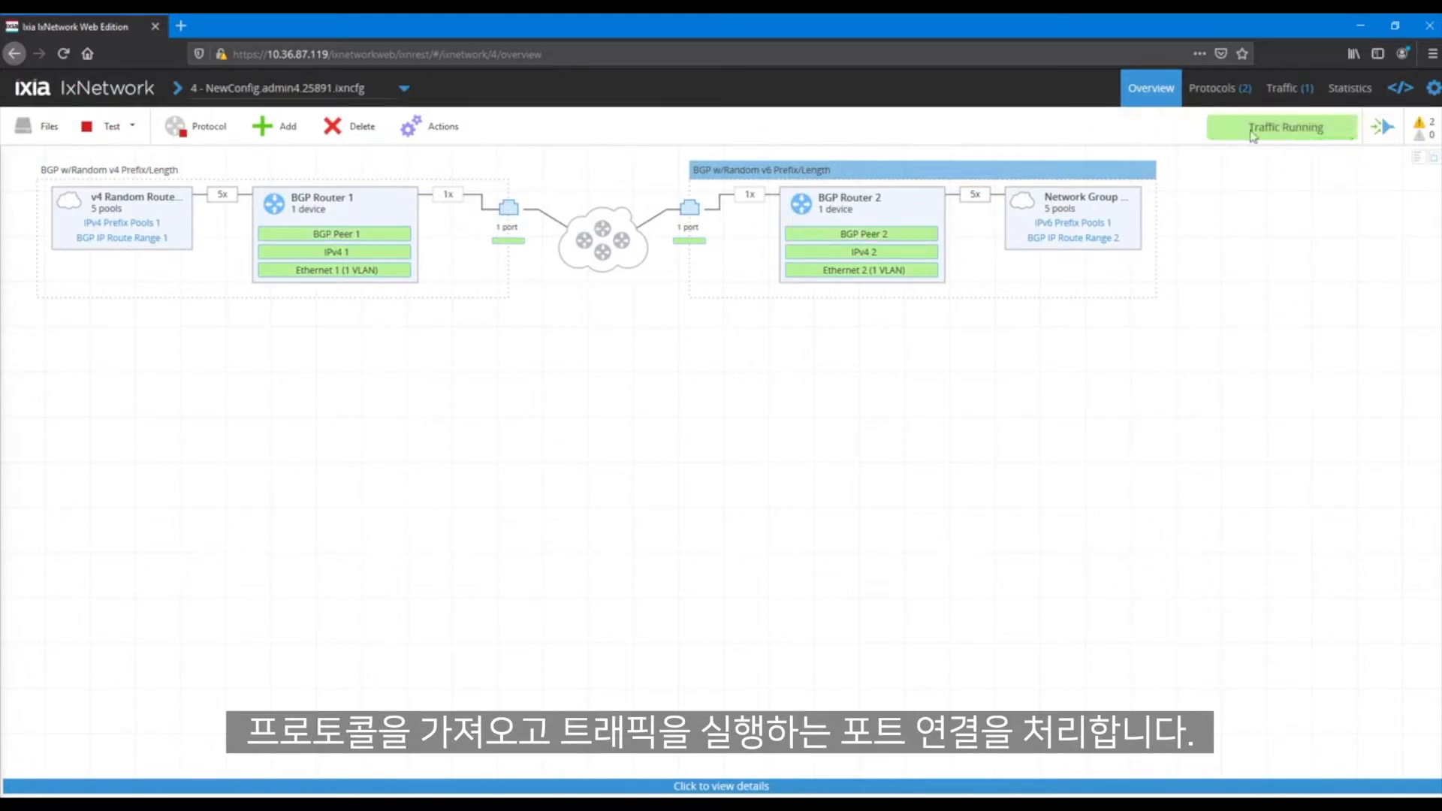
Review the protocol configuration grids for IPv4, BGP Peer, Device Group and IPv4 Address Pool
{"action": "left_click", "coordinate": [1205, 100]}
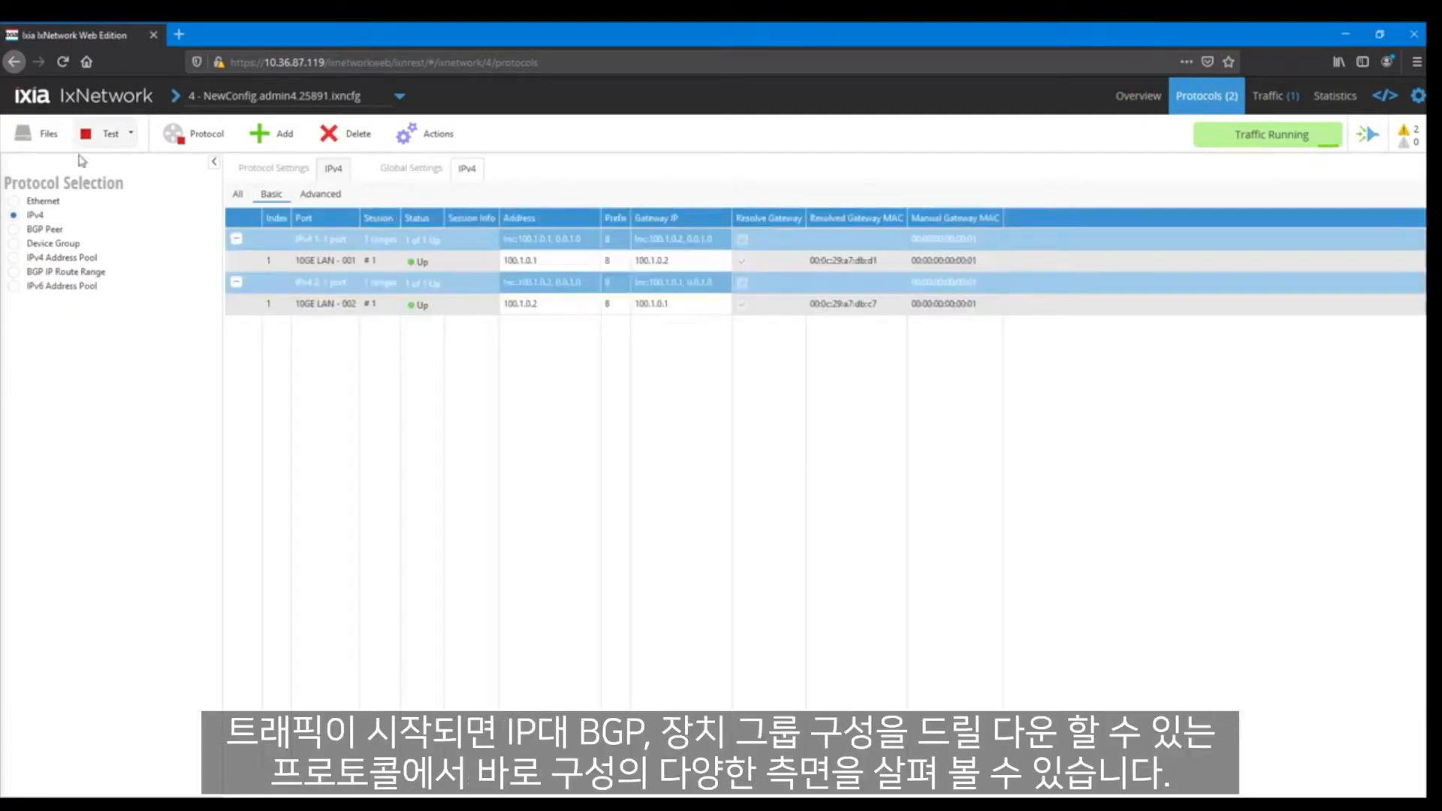
{"action": "left_click", "coordinate": [39, 229]}
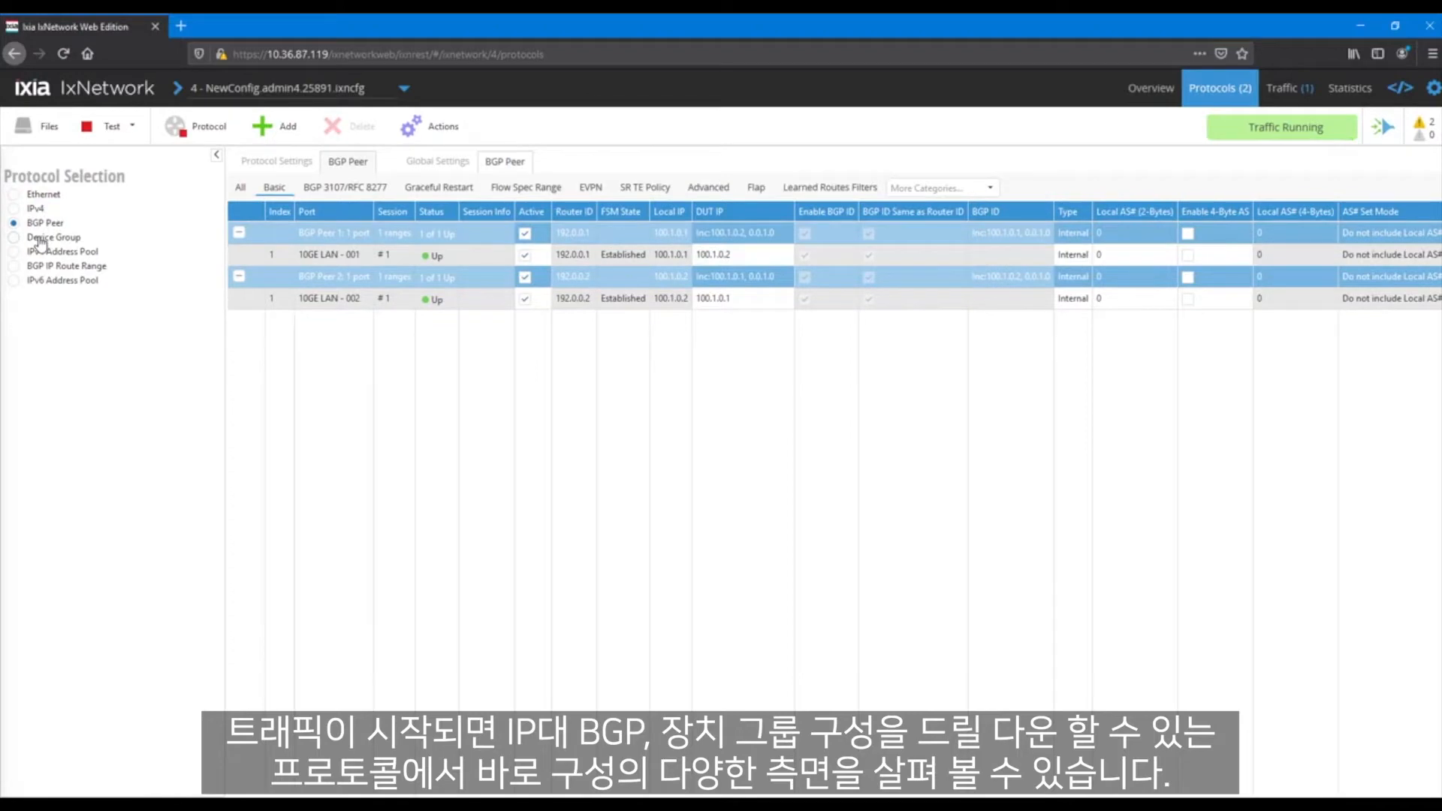
{"action": "left_click", "coordinate": [41, 237]}
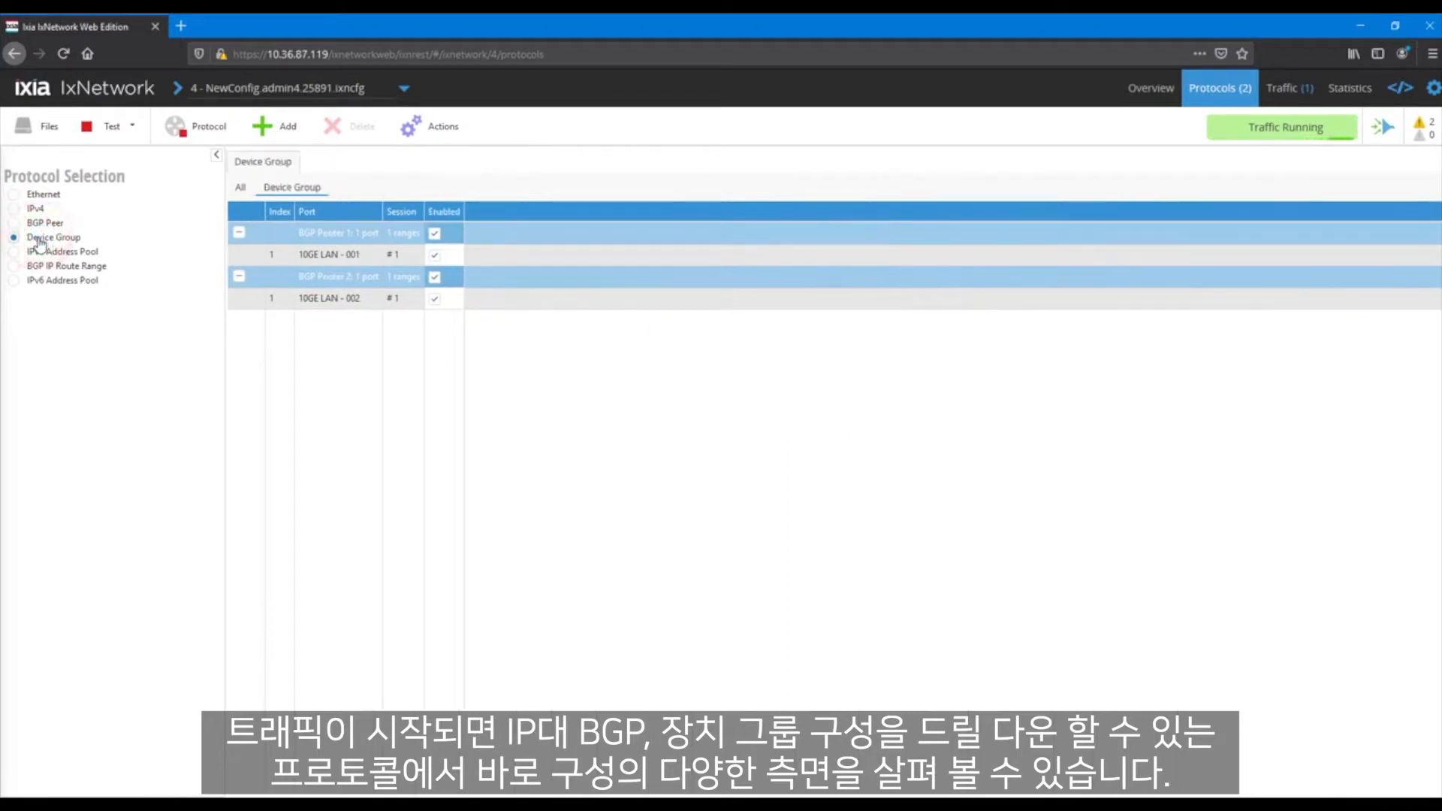
{"action": "left_click", "coordinate": [45, 252]}
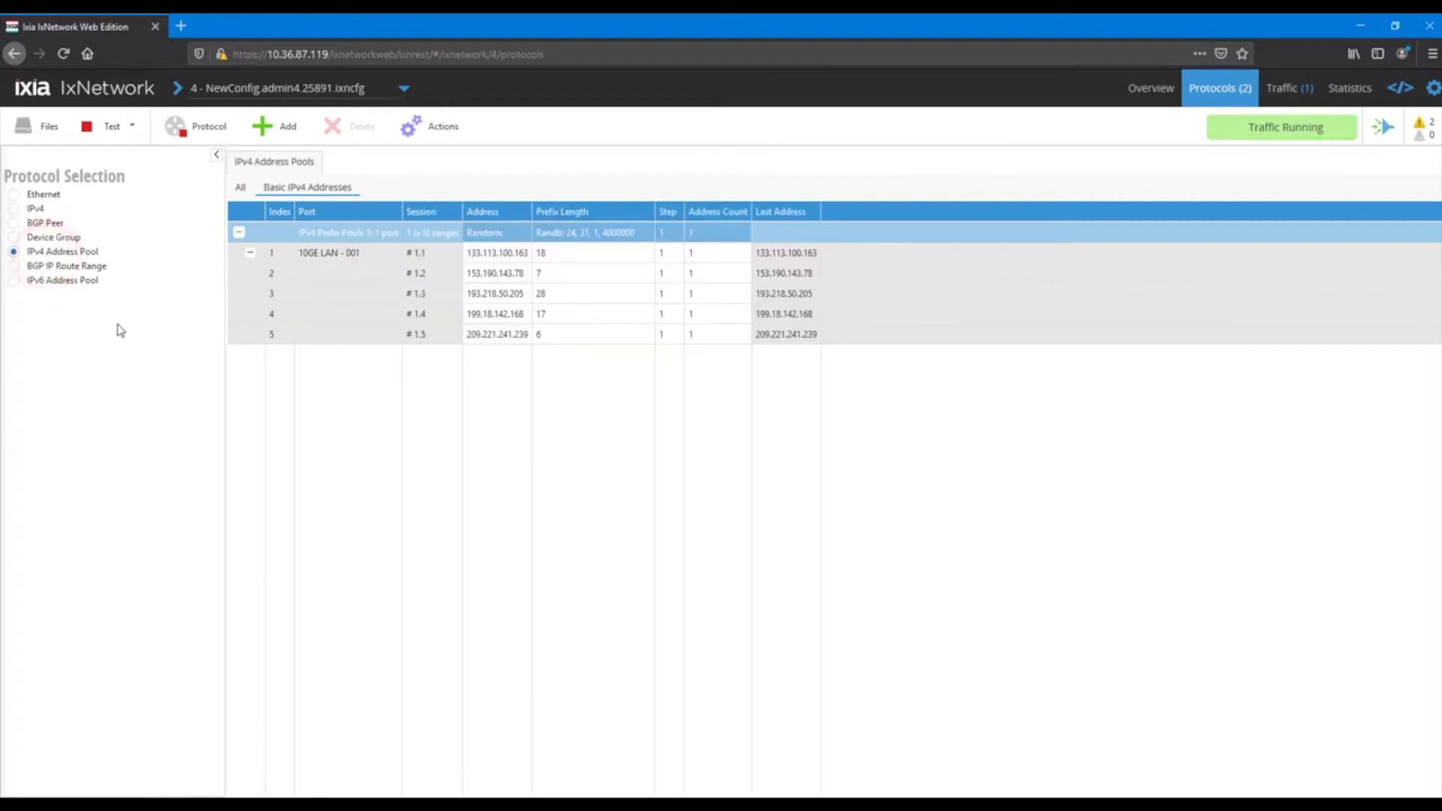
Try to add a subset under IPv4 Prefix Pools 1 in the source endpoints of Traffic Item 1
{"action": "left_click", "coordinate": [1289, 95]}
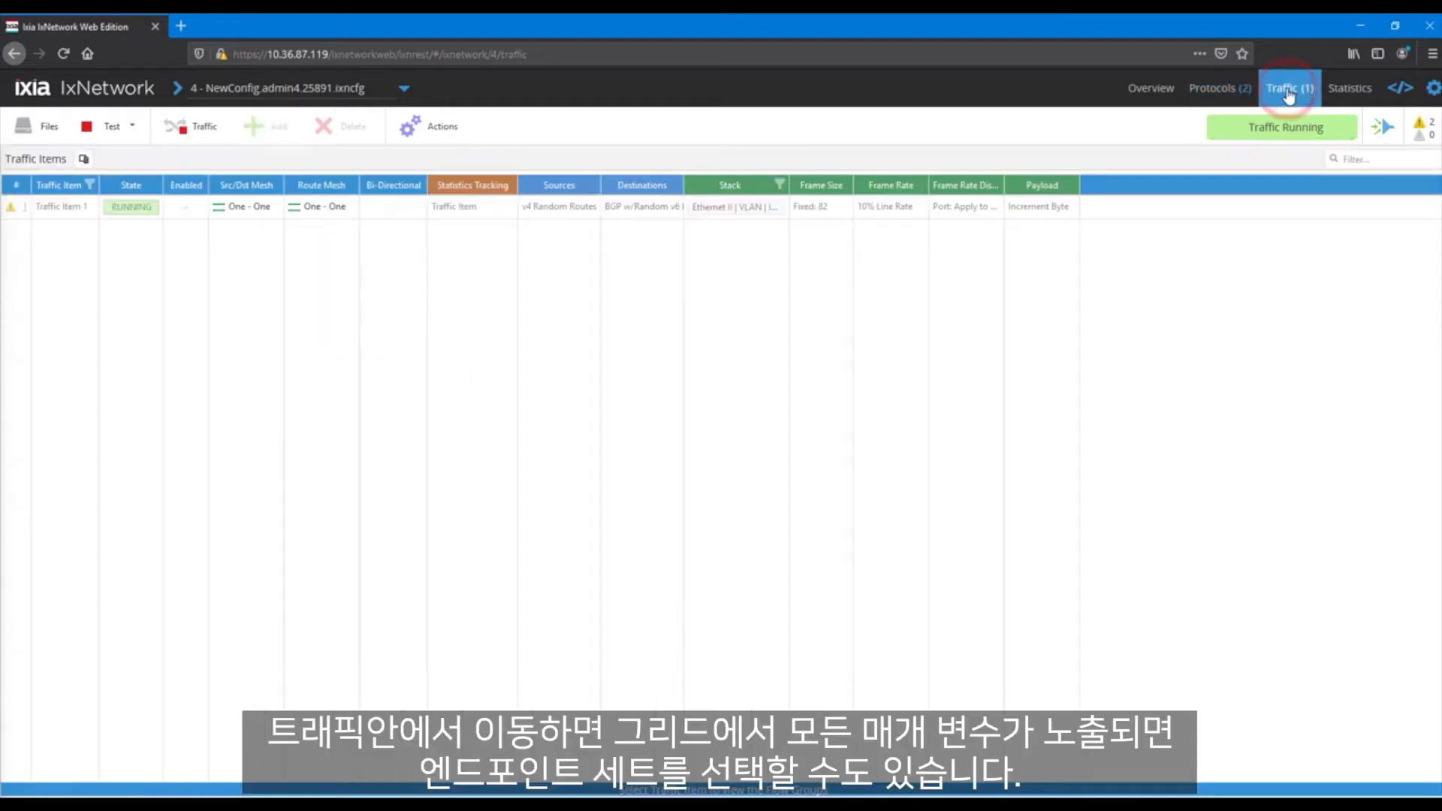
{"action": "double_click", "coordinate": [587, 214]}
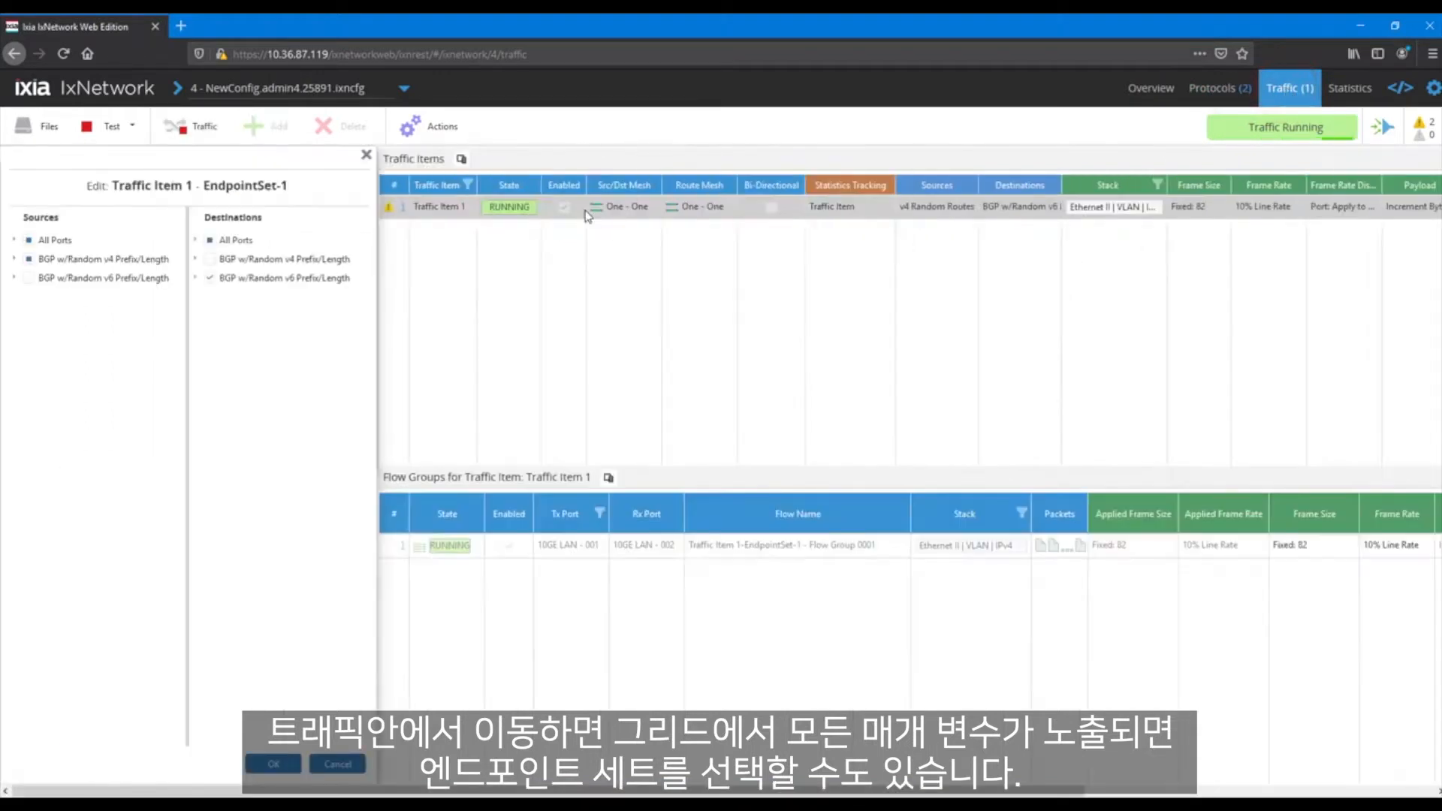
{"action": "left_click", "coordinate": [15, 260]}
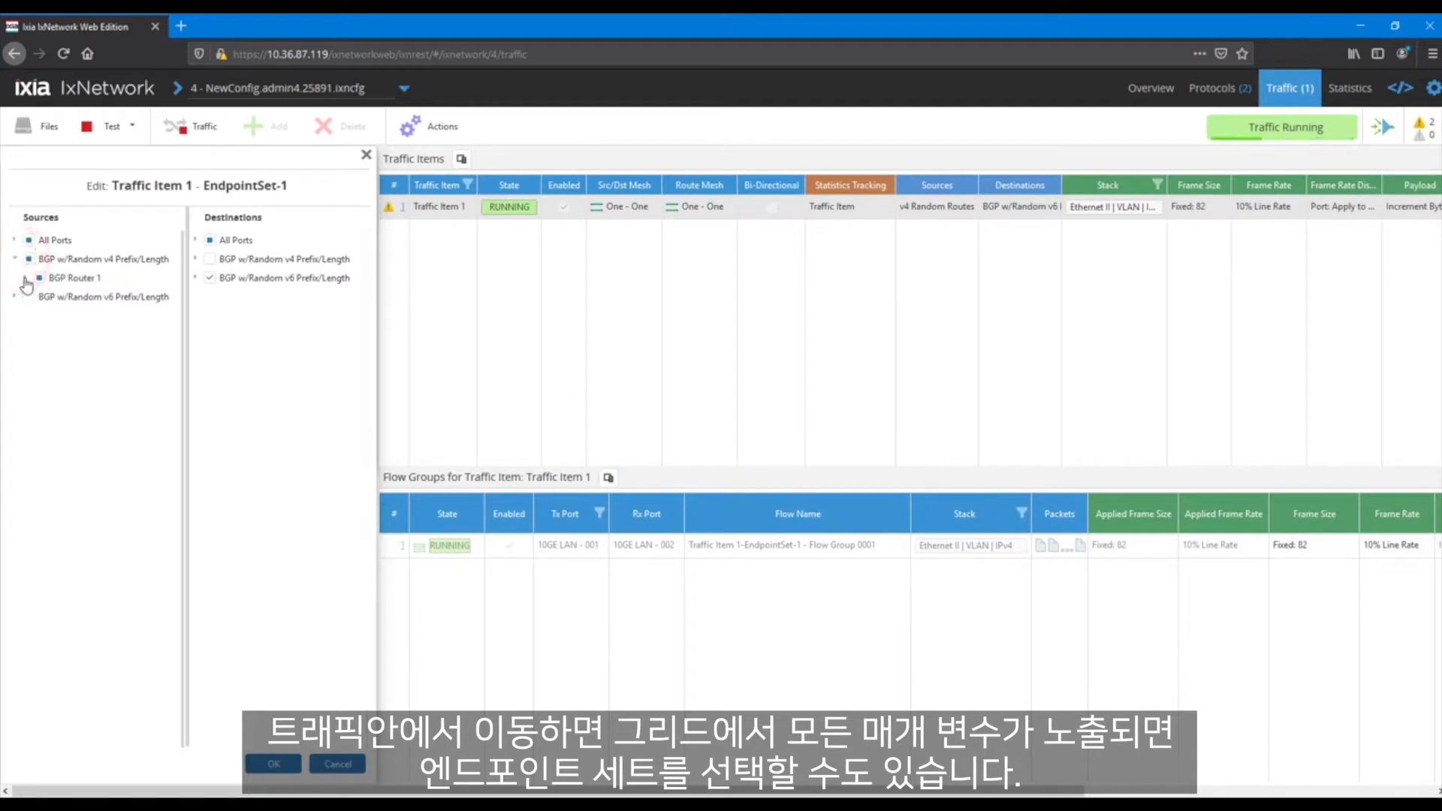
{"action": "left_click", "coordinate": [25, 278]}
{"action": "left_click", "coordinate": [36, 297]}
{"action": "left_click", "coordinate": [45, 315]}
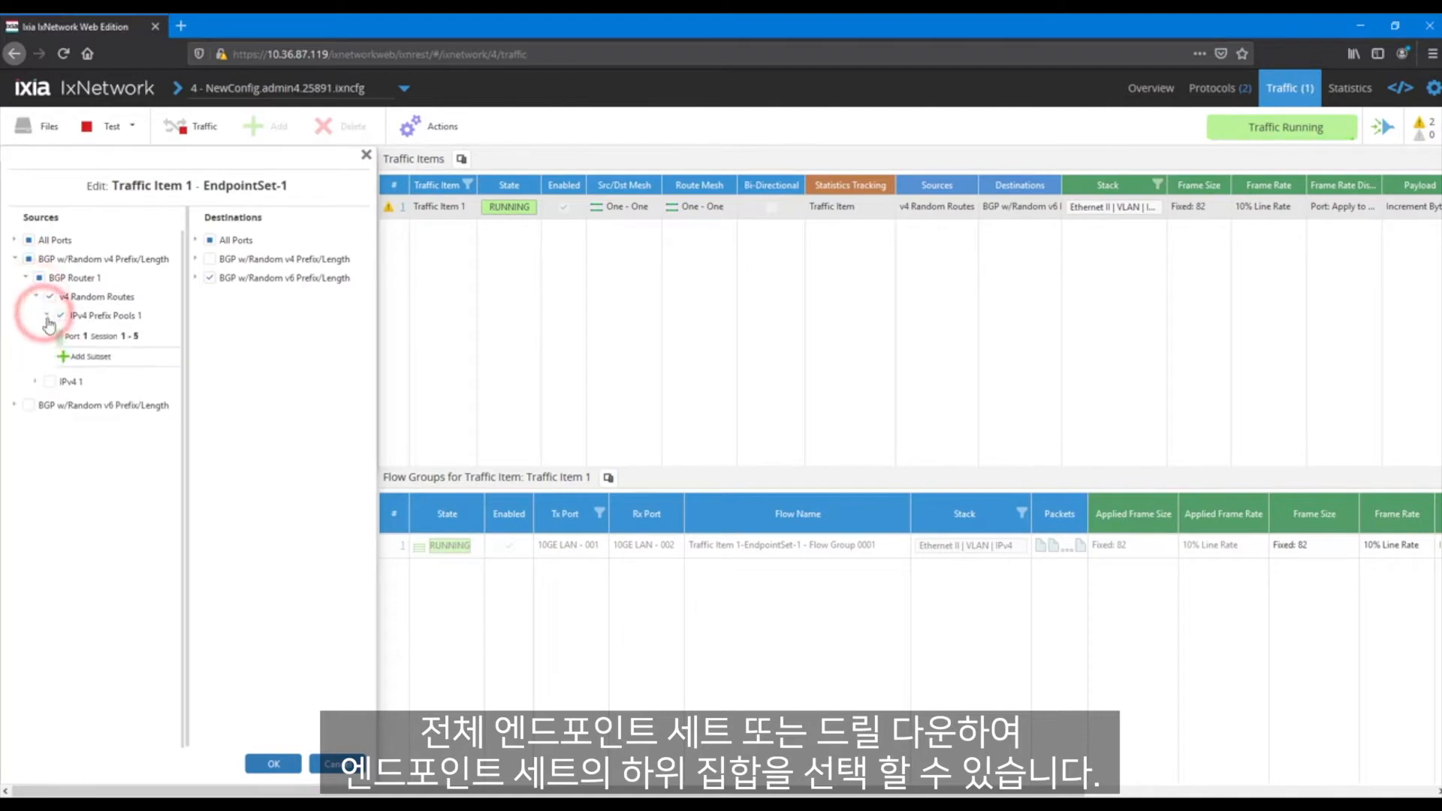
{"action": "left_click", "coordinate": [78, 357]}
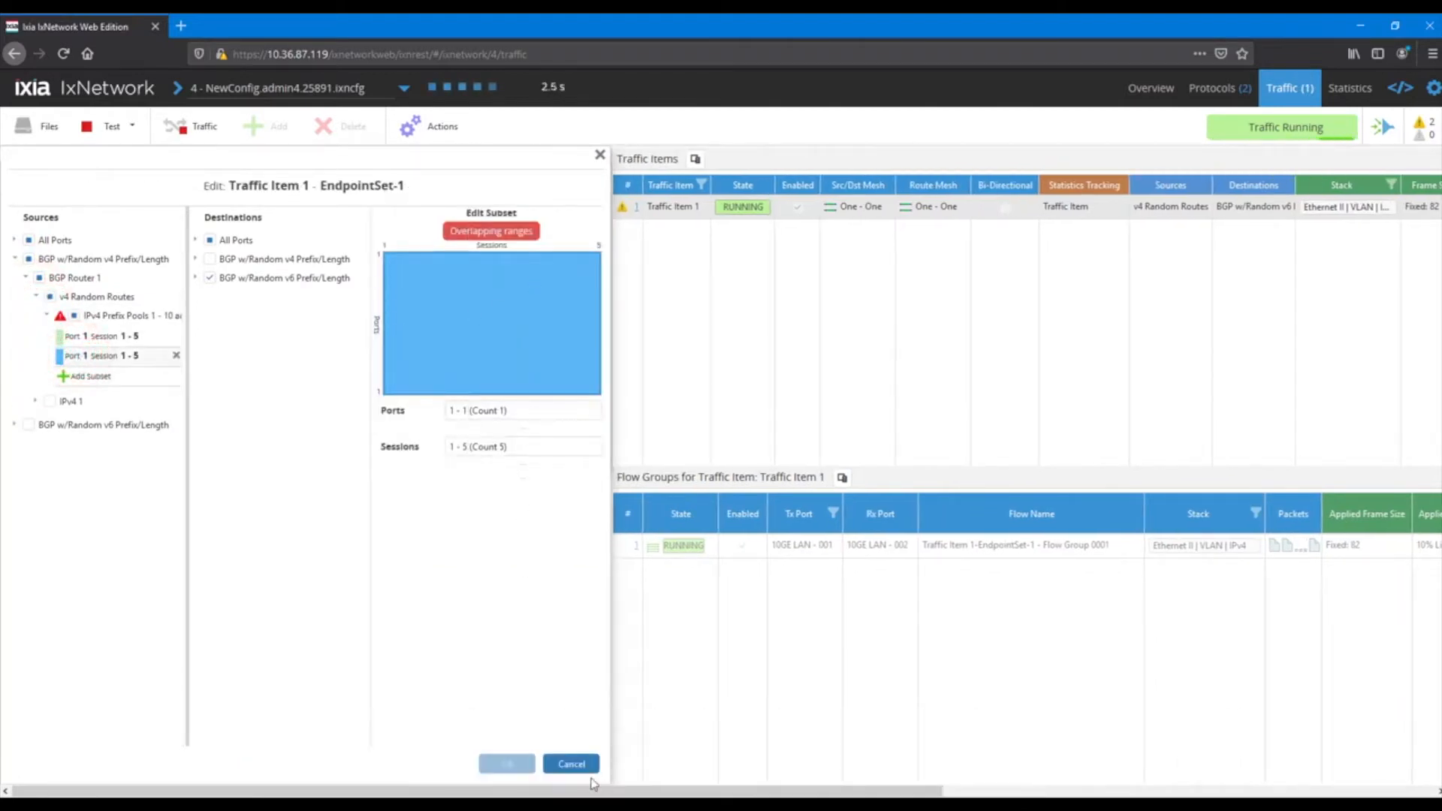
{"action": "left_click", "coordinate": [572, 765]}
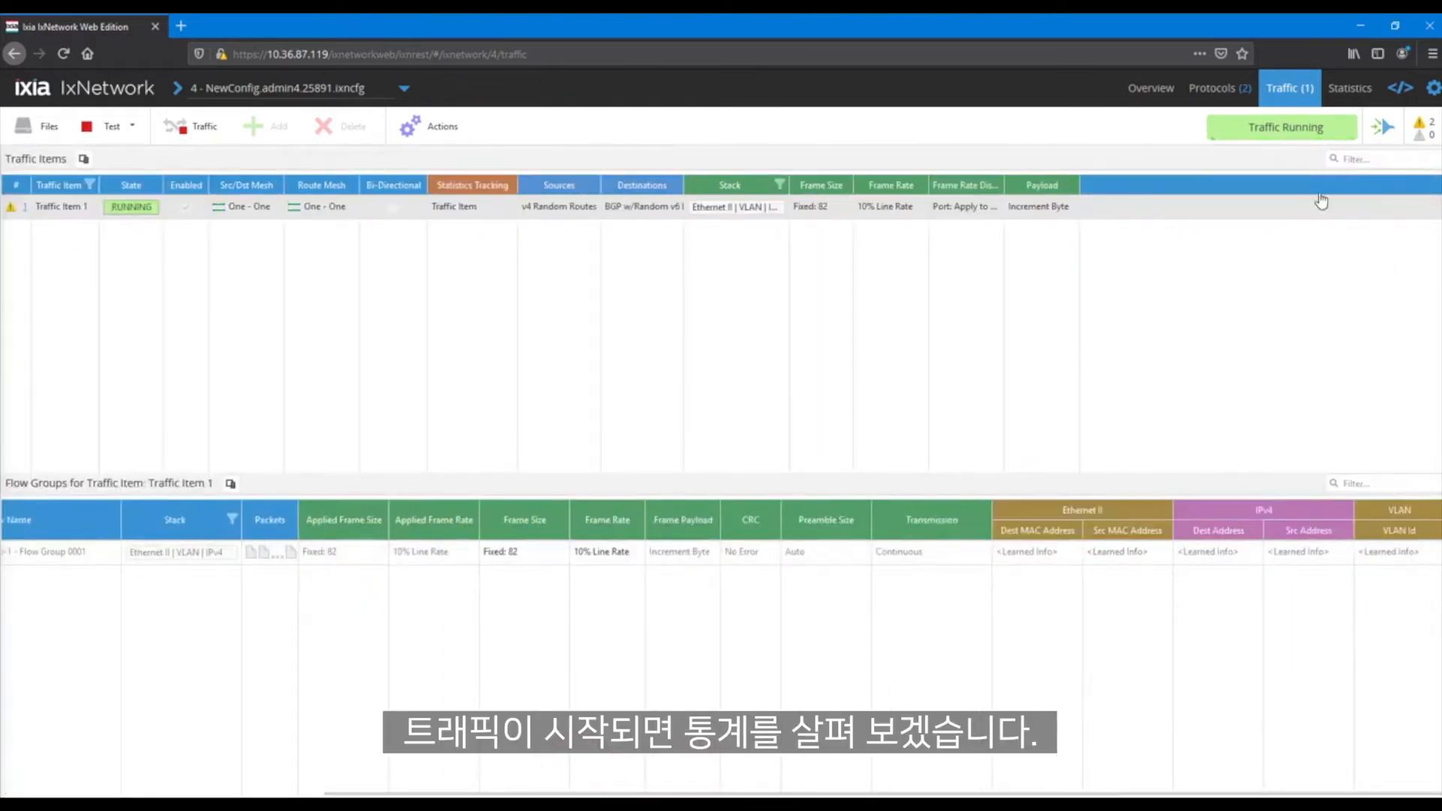
Examine the L2-L3 Test Summary Statistics, Flow Statistics and Protocols Summary for the running test
{"action": "left_click", "coordinate": [1350, 88]}
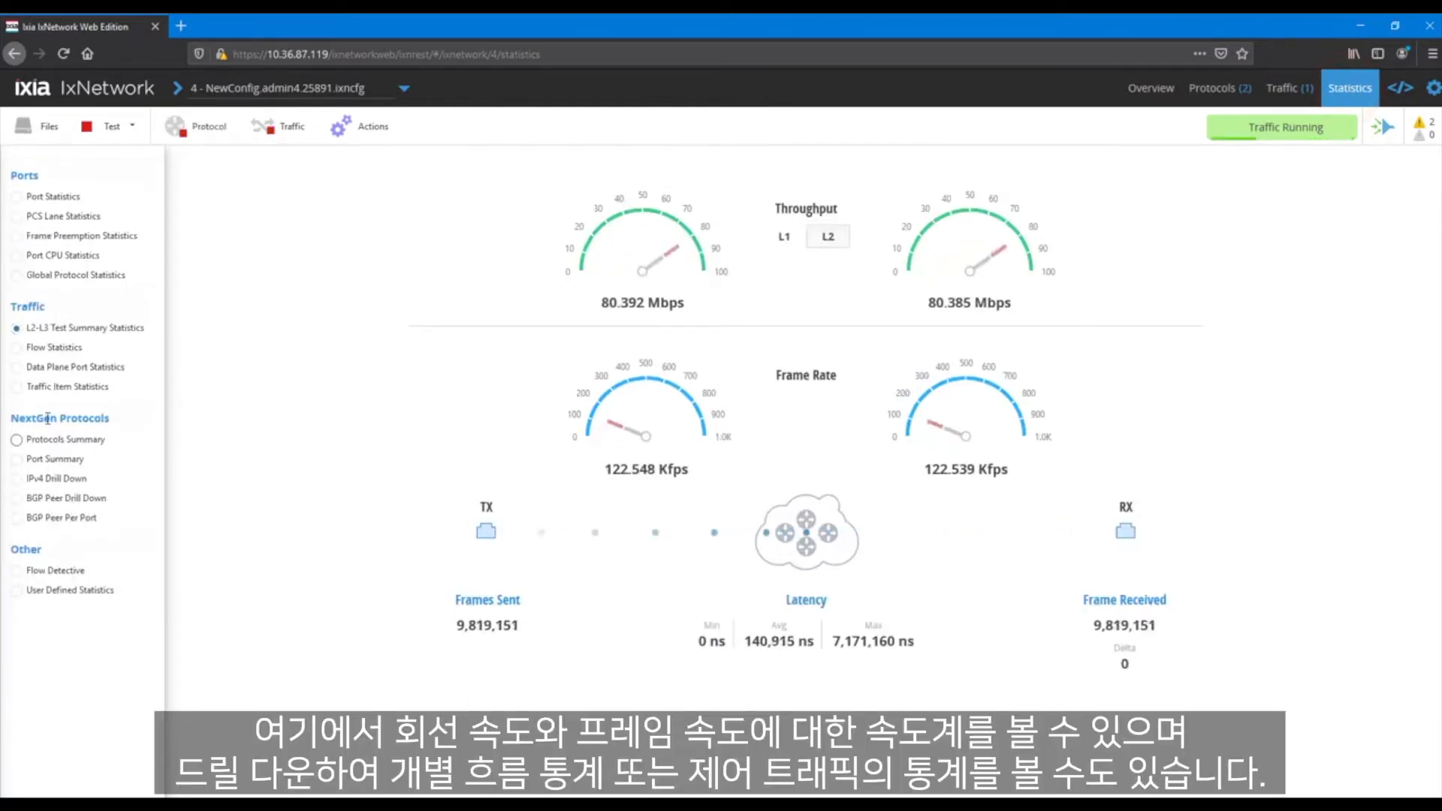
{"action": "left_click", "coordinate": [41, 349]}
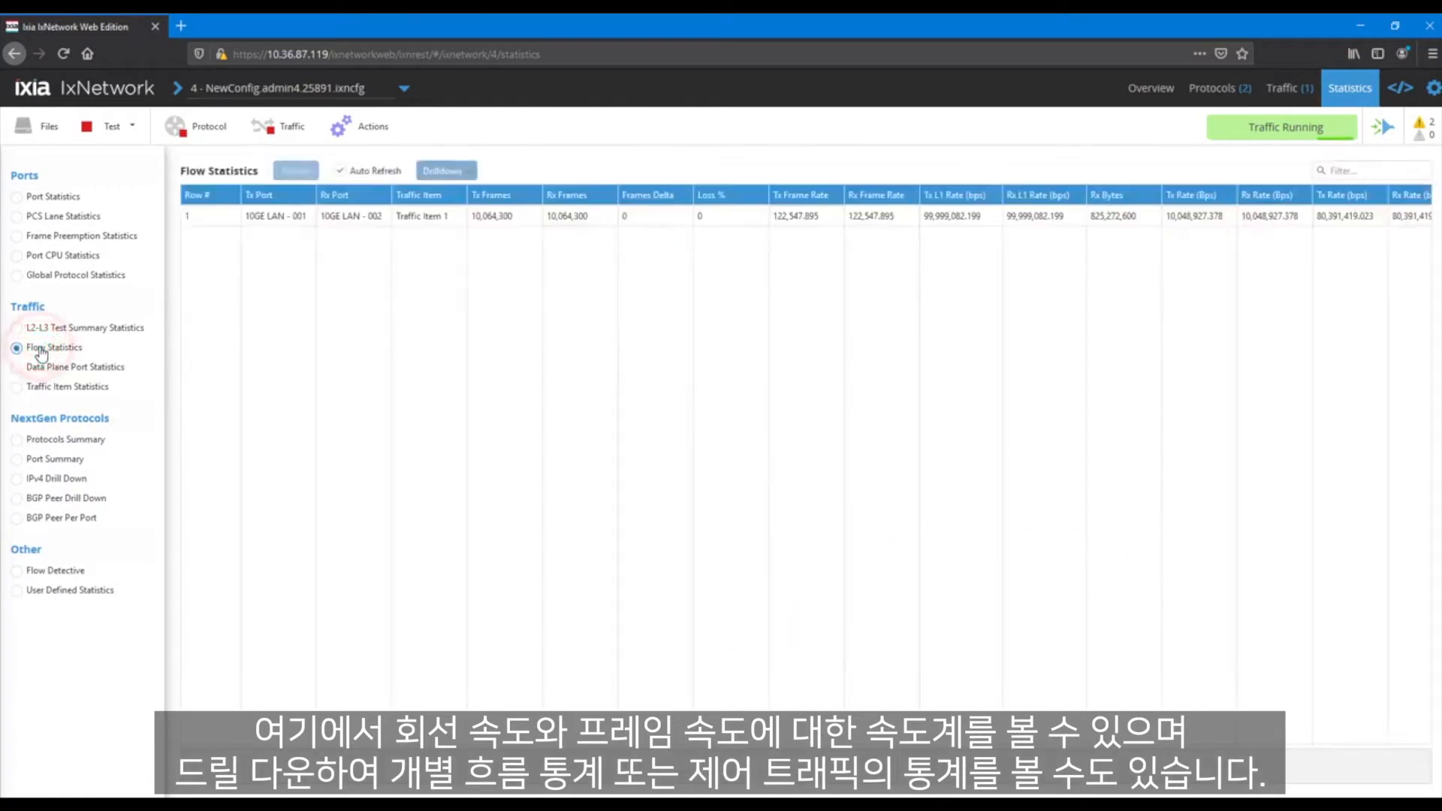
{"action": "left_click", "coordinate": [60, 442]}
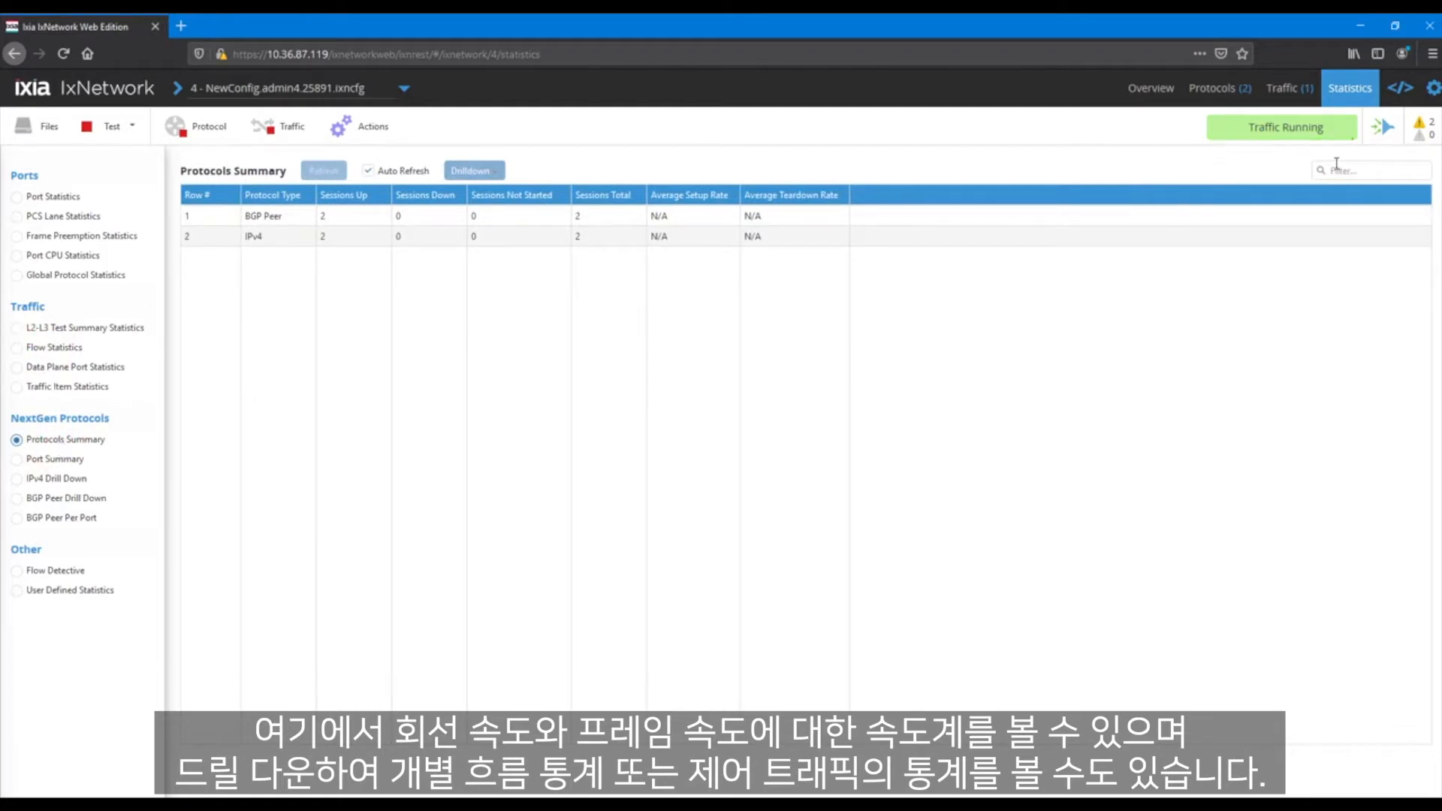
Change the interface theme to Dark (T) in the settings
{"action": "left_click", "coordinate": [1432, 88]}
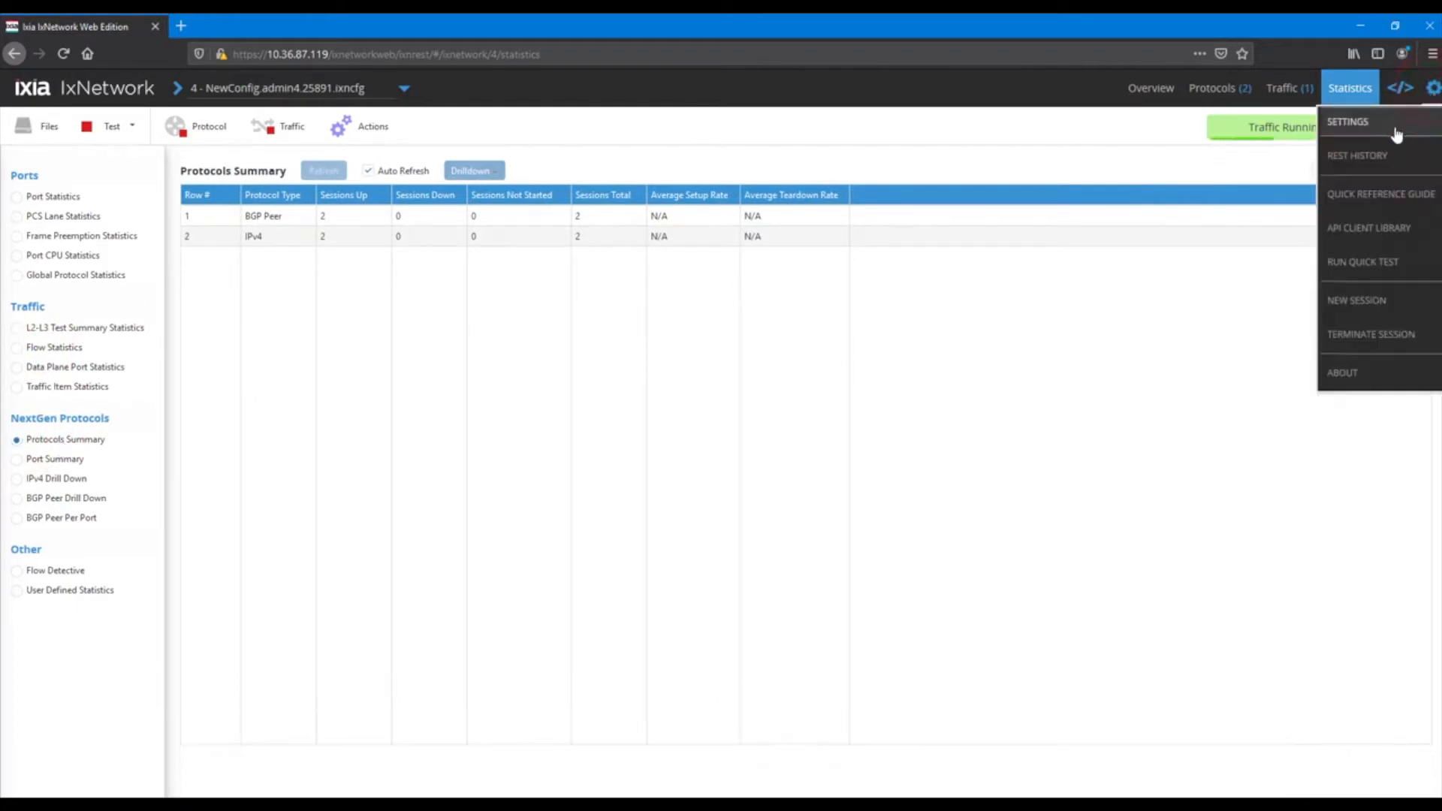
{"action": "left_click", "coordinate": [1396, 124]}
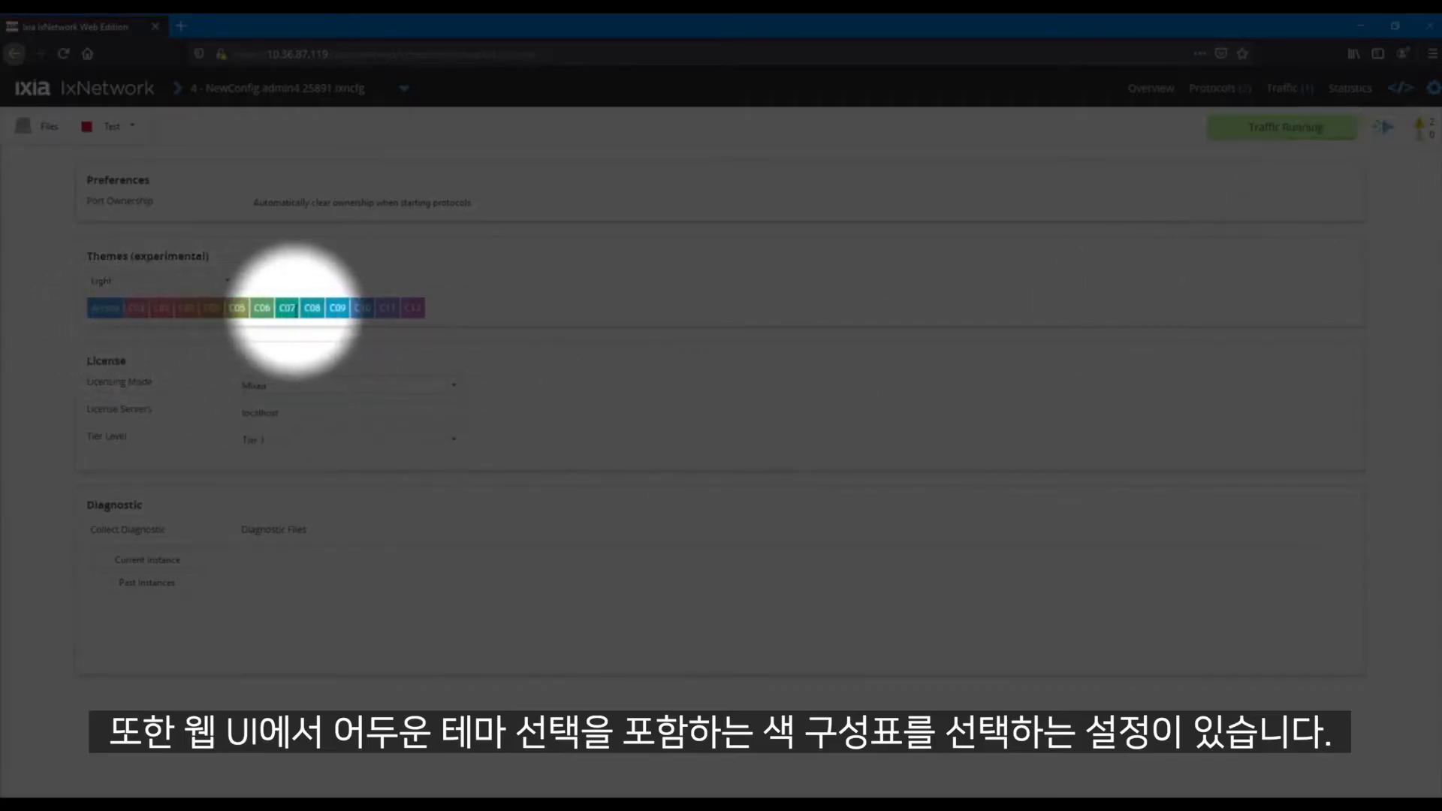
{"action": "left_click", "coordinate": [203, 281]}
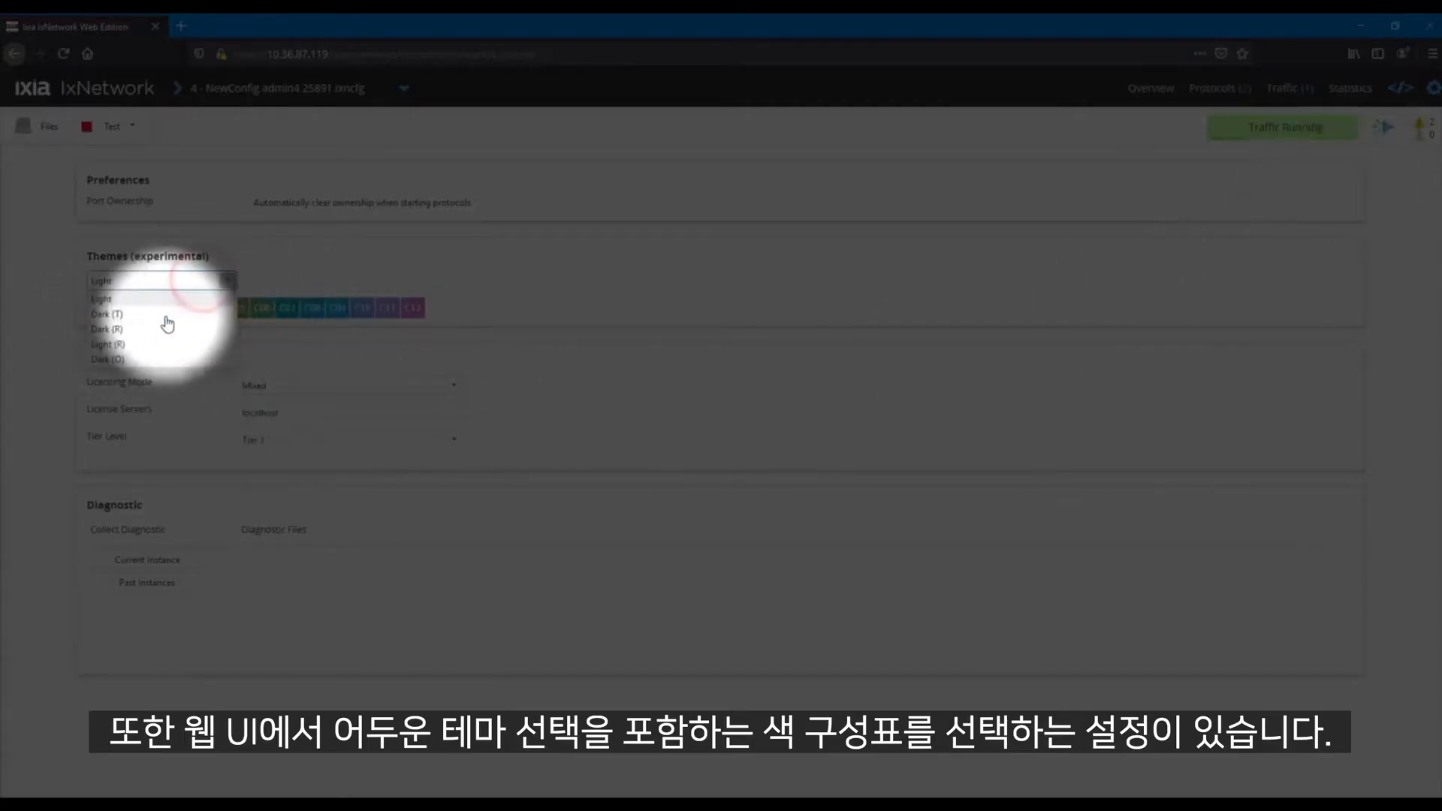
{"action": "left_click", "coordinate": [159, 316]}
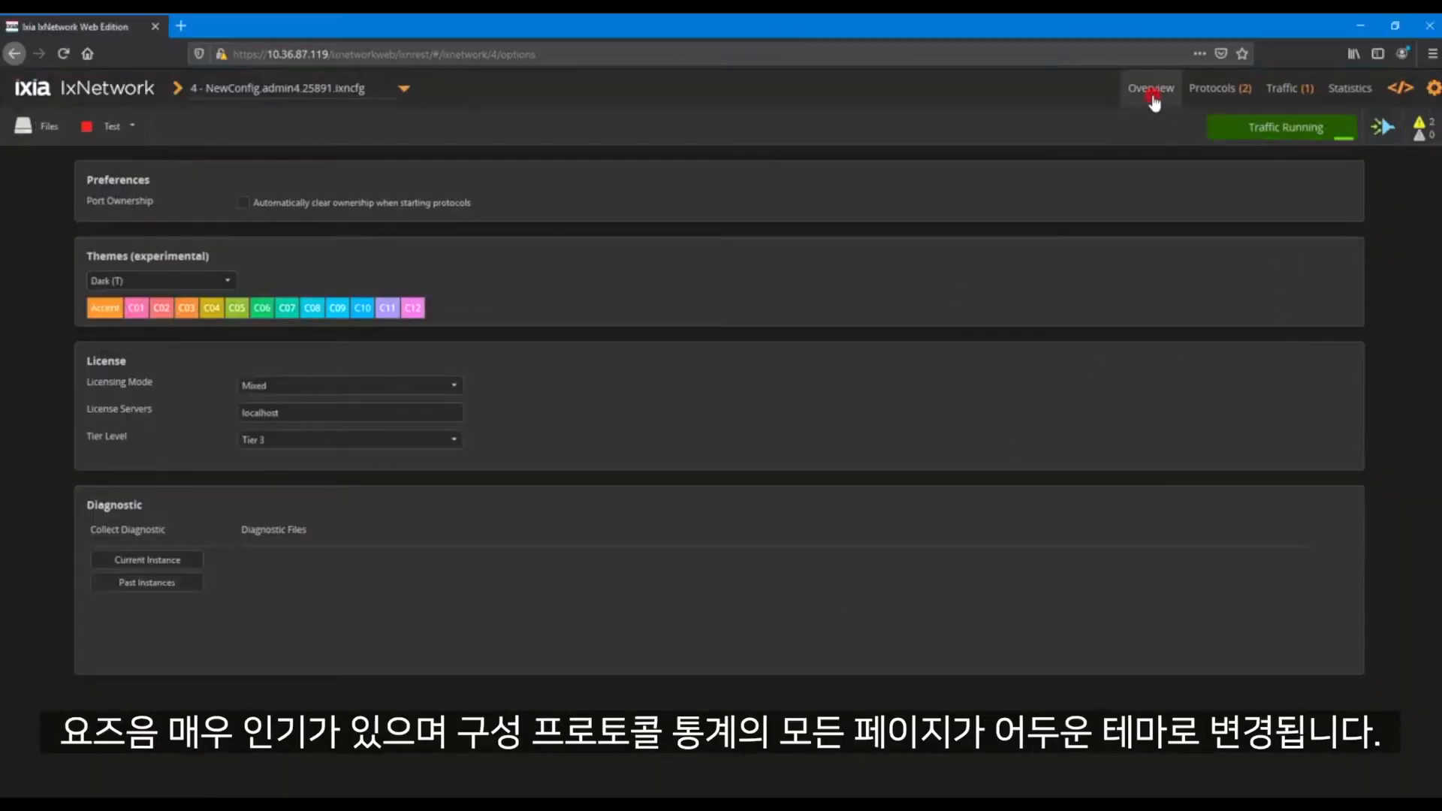
Check how the overview, protocols, traffic and statistics pages look in the dark theme
{"action": "left_click", "coordinate": [1153, 93]}
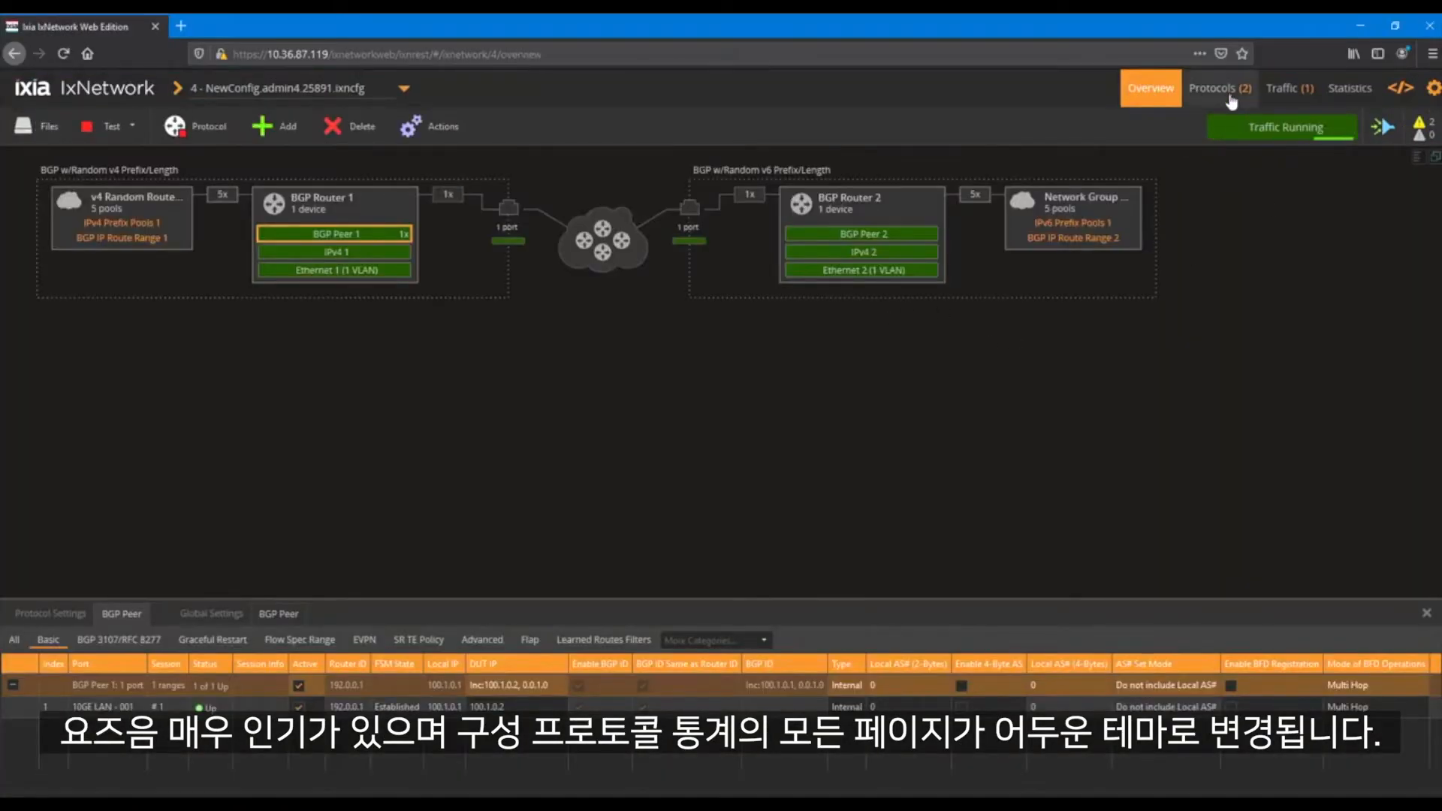
{"action": "left_click", "coordinate": [1229, 93]}
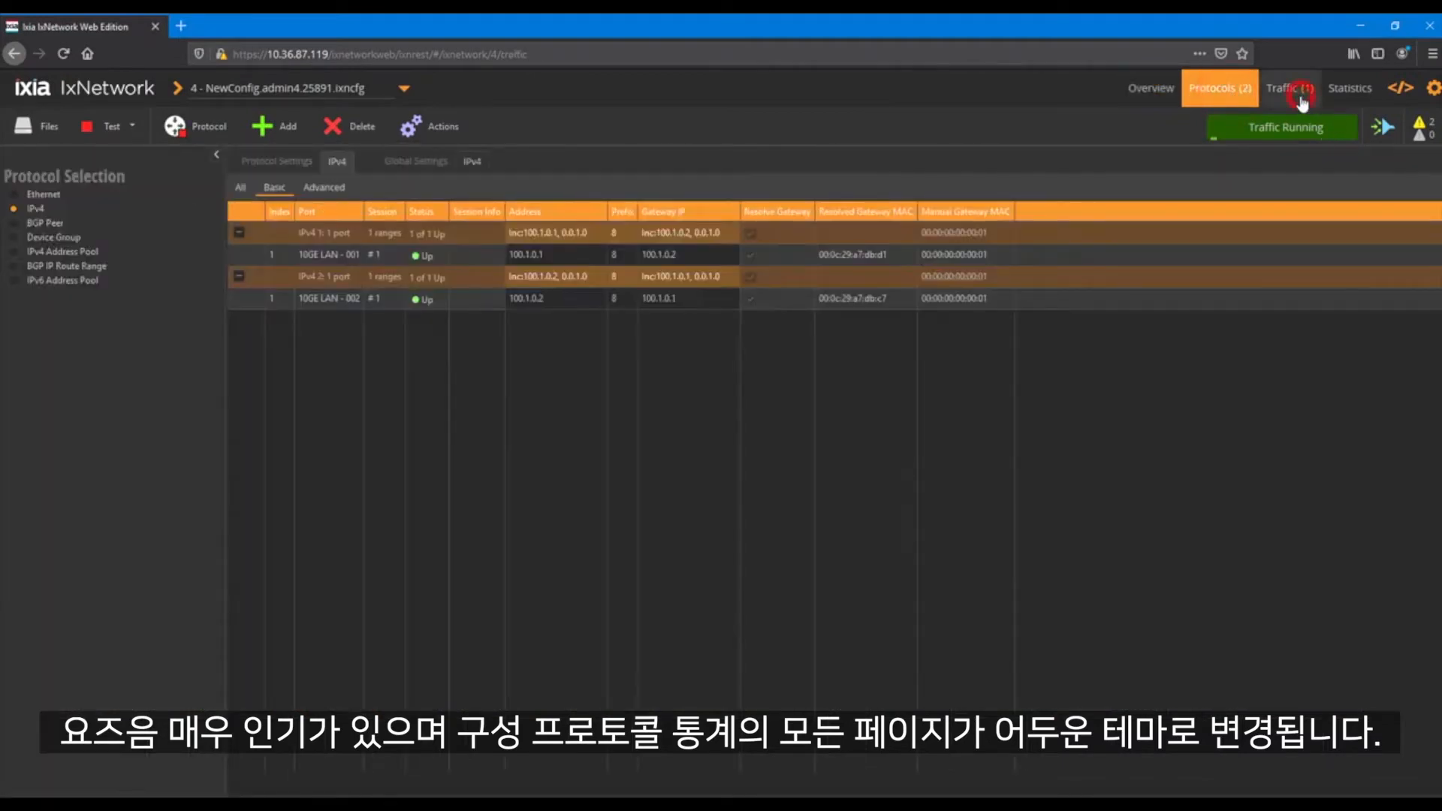
{"action": "left_click", "coordinate": [1302, 100]}
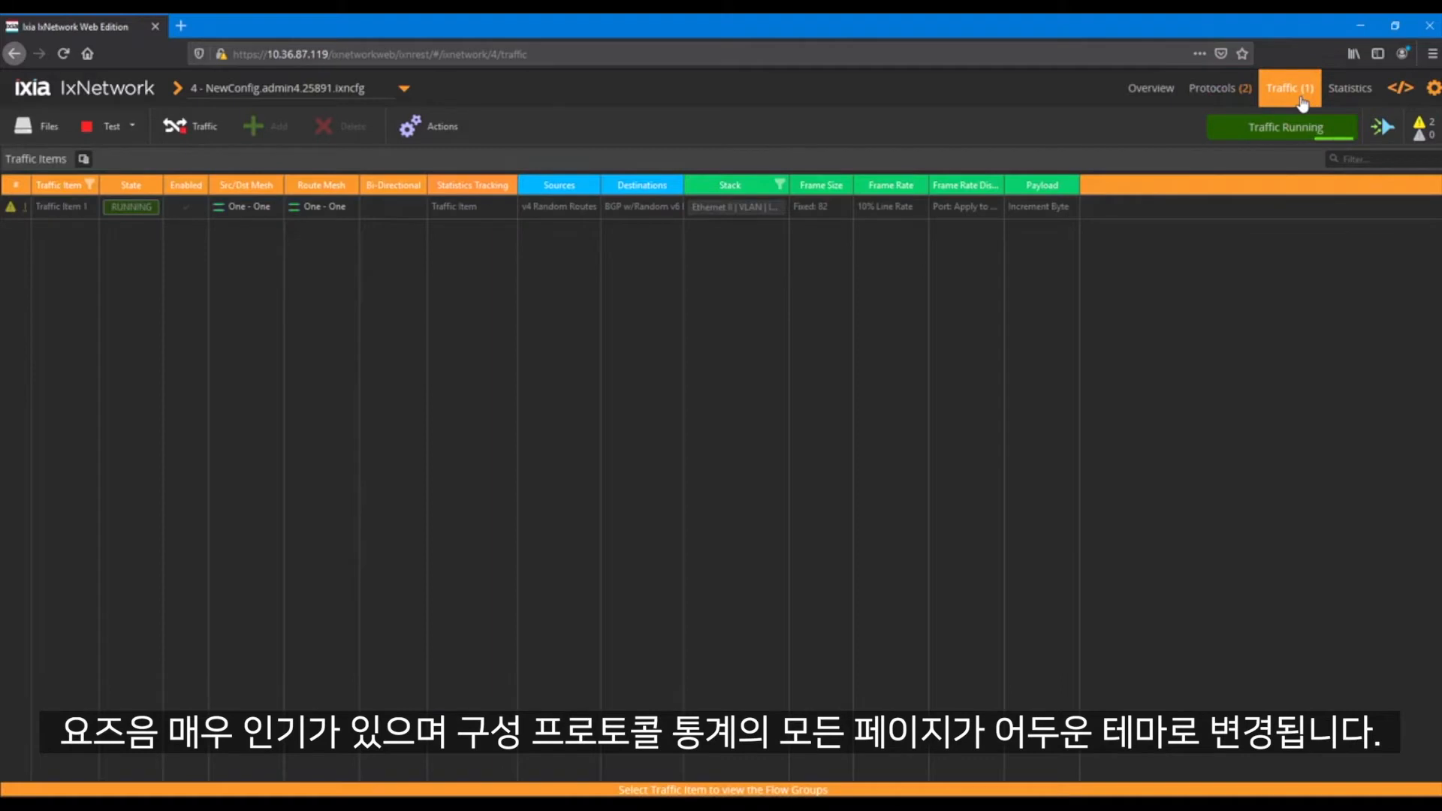
{"action": "left_click", "coordinate": [1350, 102]}
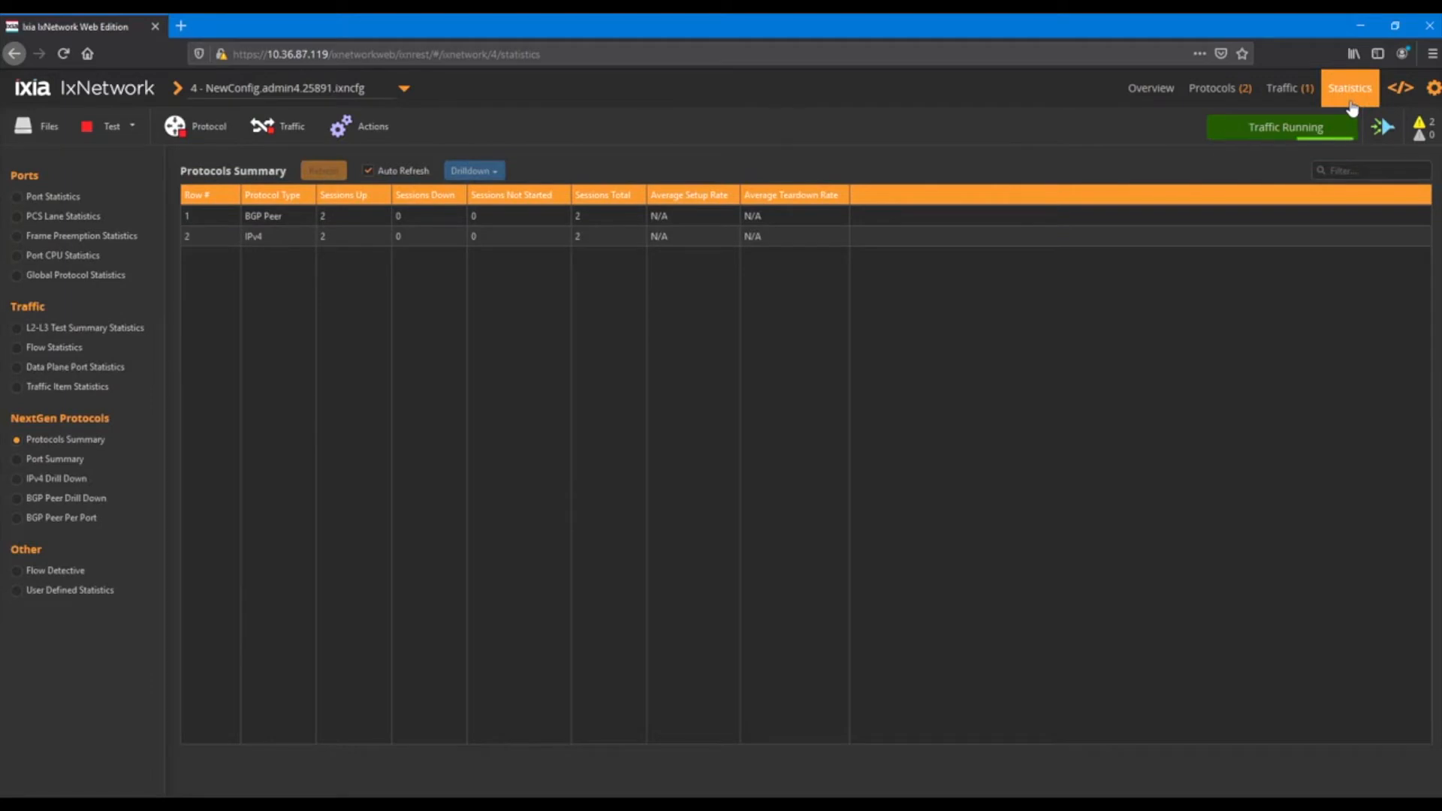
{"action": "left_click", "coordinate": [1292, 88]}
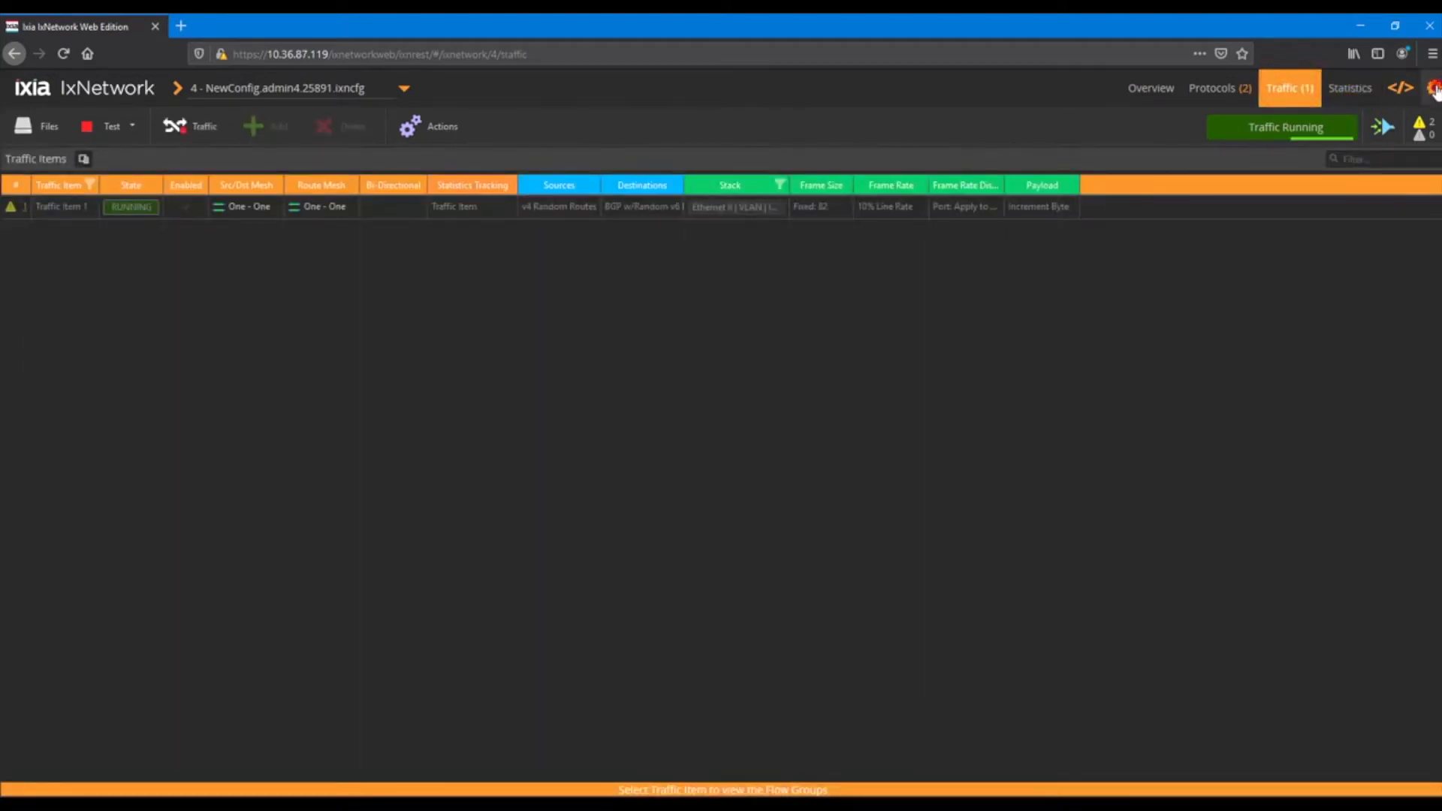
Open the REST history of commands
{"action": "left_click", "coordinate": [1434, 89]}
{"action": "left_click", "coordinate": [1394, 156]}
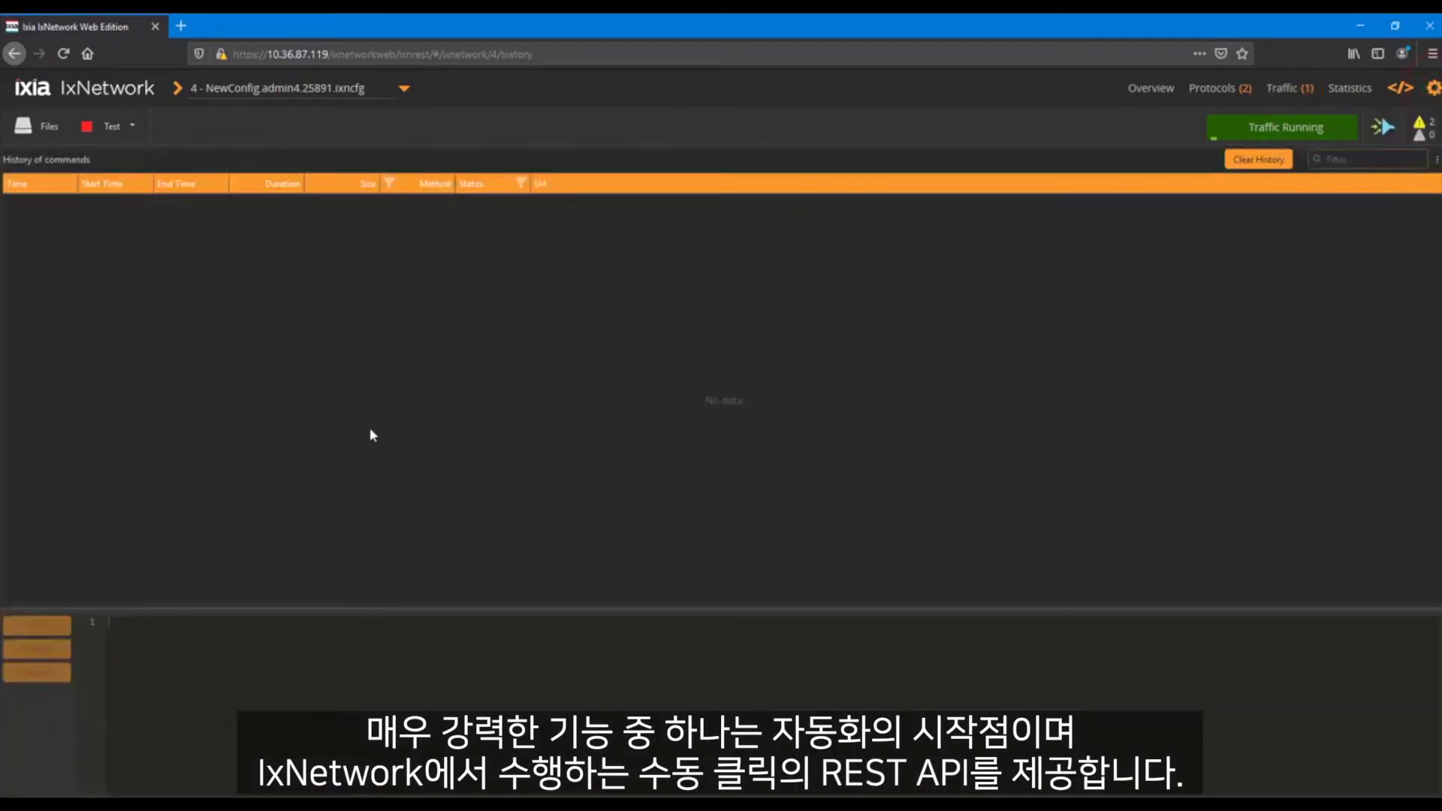
Set the line rate of Traffic Item 1's flow group to 20%
{"action": "left_click", "coordinate": [1290, 88]}
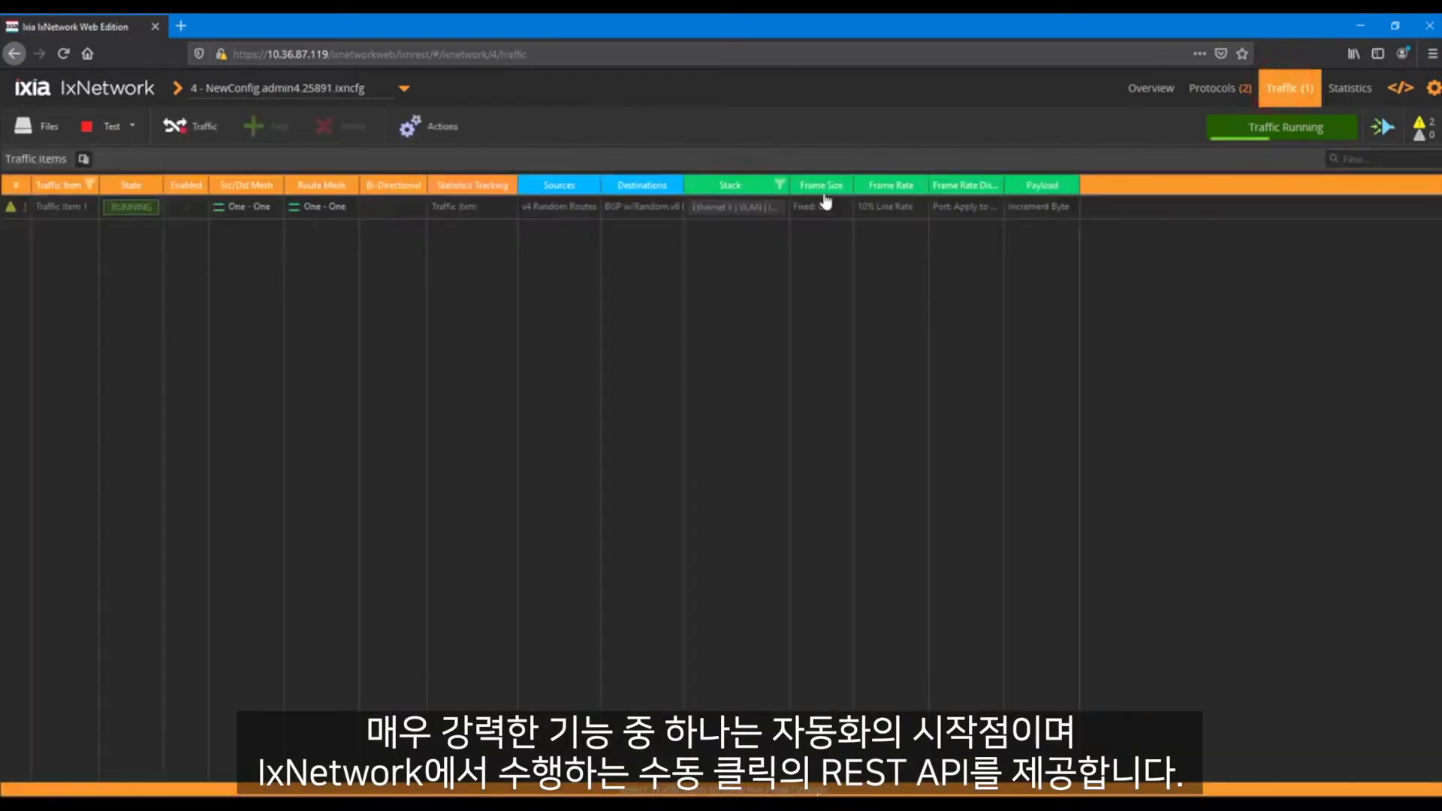
{"action": "left_click", "coordinate": [970, 208]}
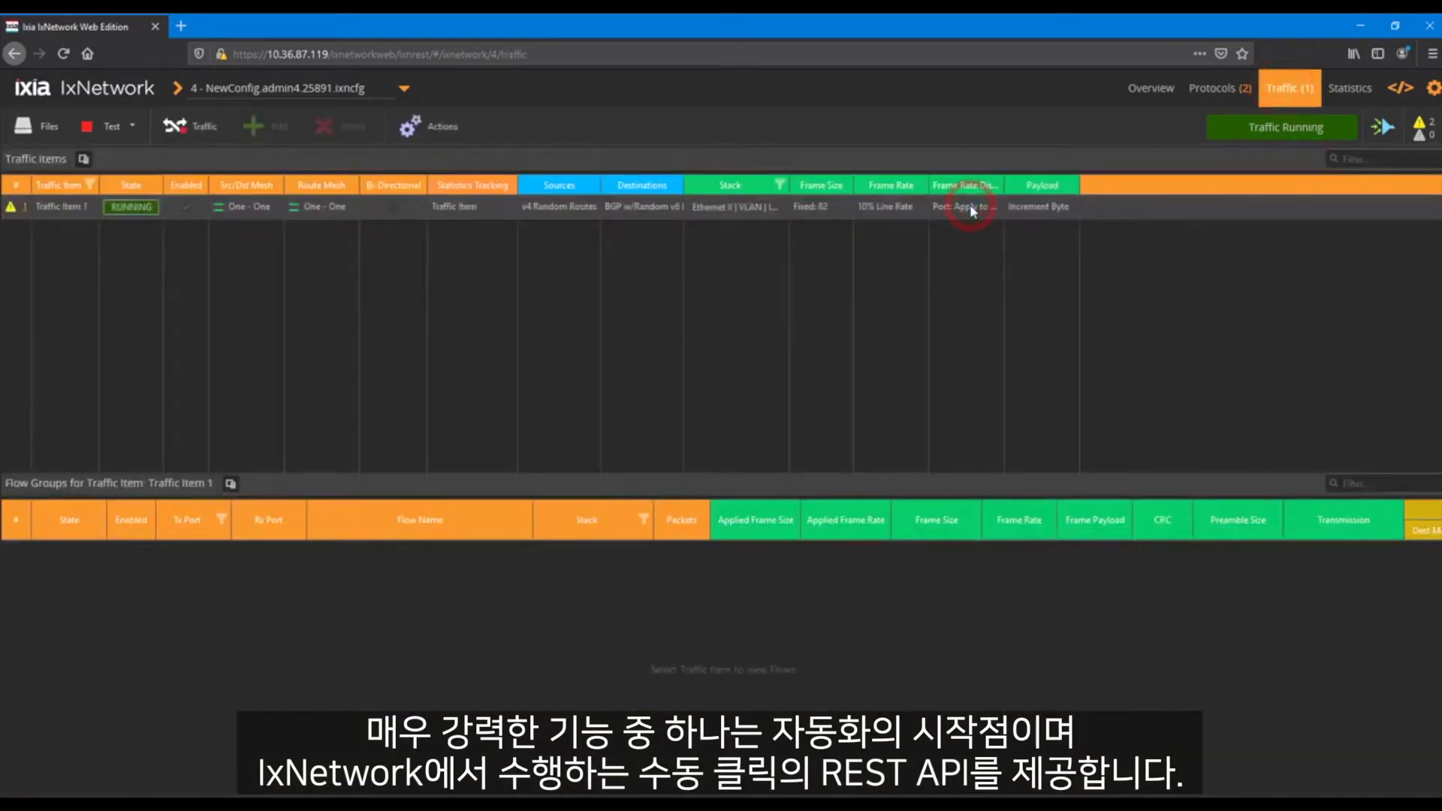
{"action": "left_click", "coordinate": [1020, 556]}
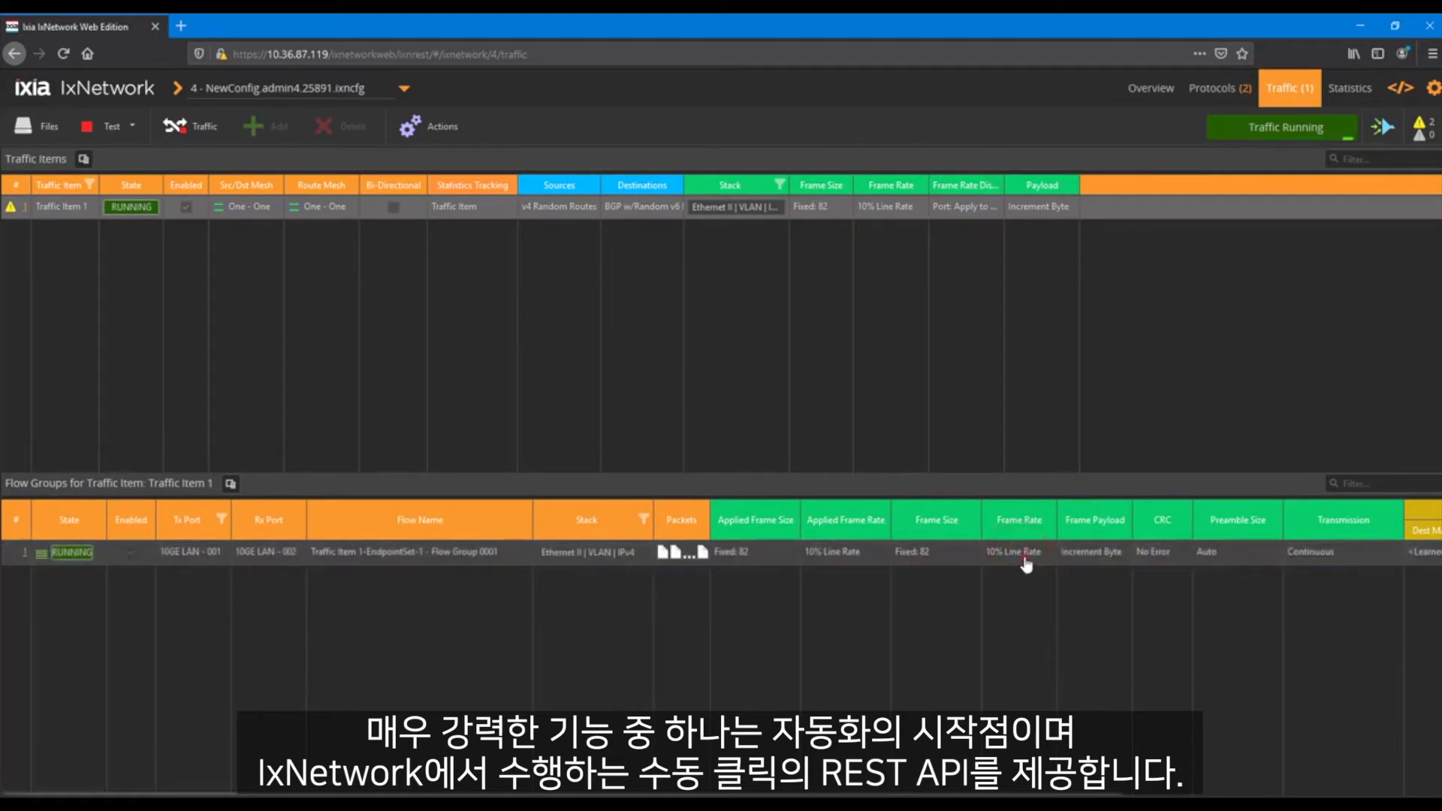
{"action": "left_click", "coordinate": [1025, 556]}
{"action": "left_click", "coordinate": [1052, 431]}
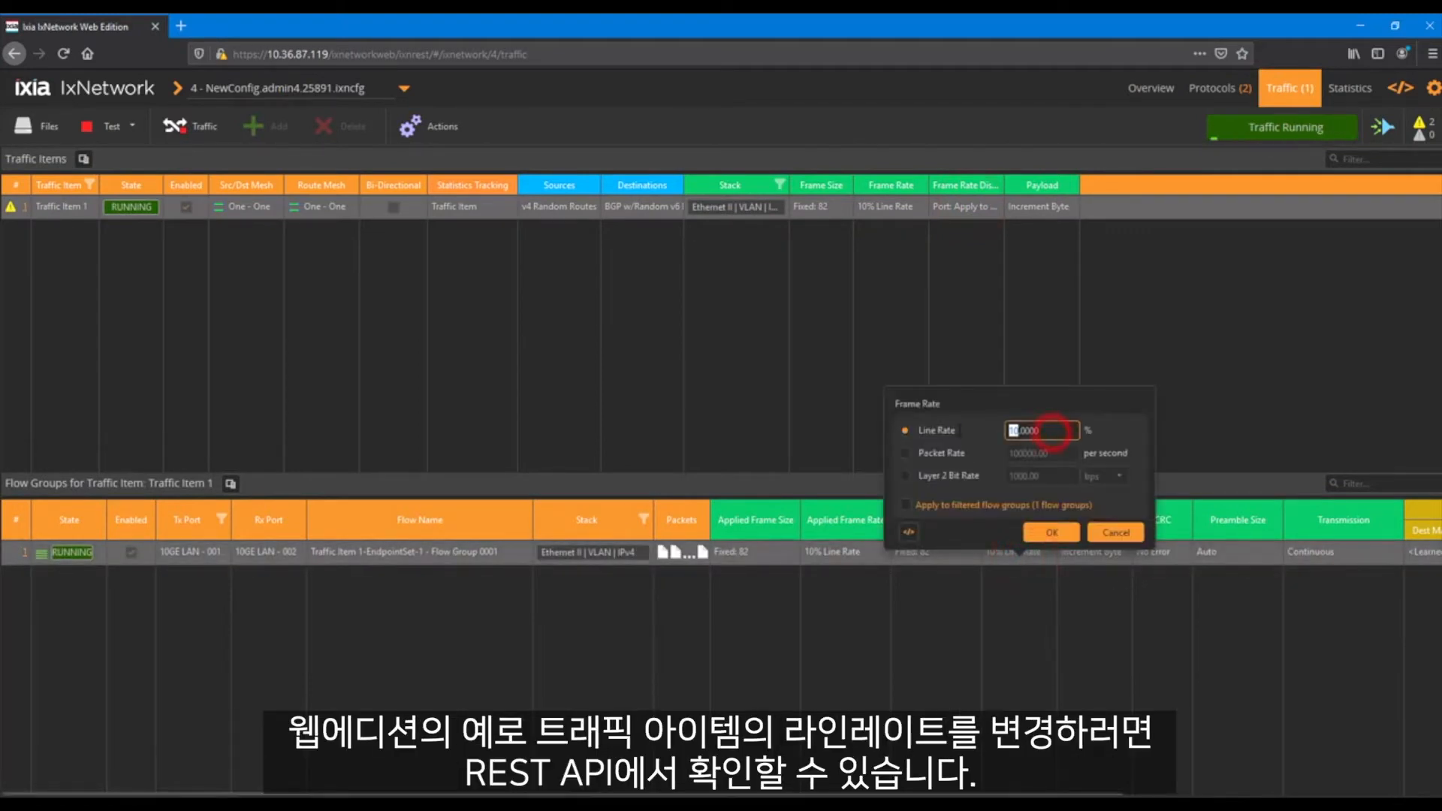
{"action": "type", "text": "20"}
{"action": "left_click", "coordinate": [1051, 532]}
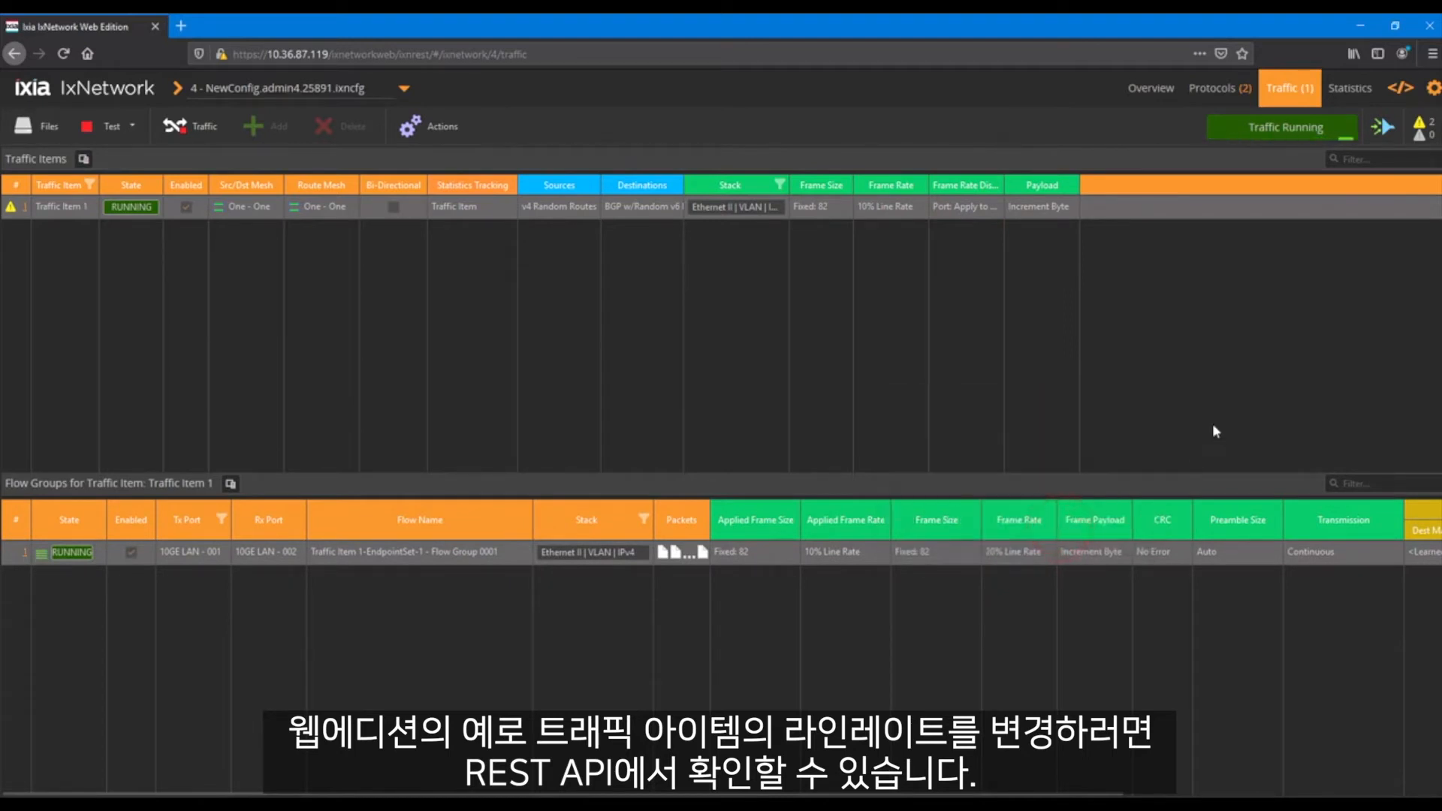
Examine the REST and Python code snippets of the frameRate PATCH command in the REST history
{"action": "left_click", "coordinate": [1432, 88]}
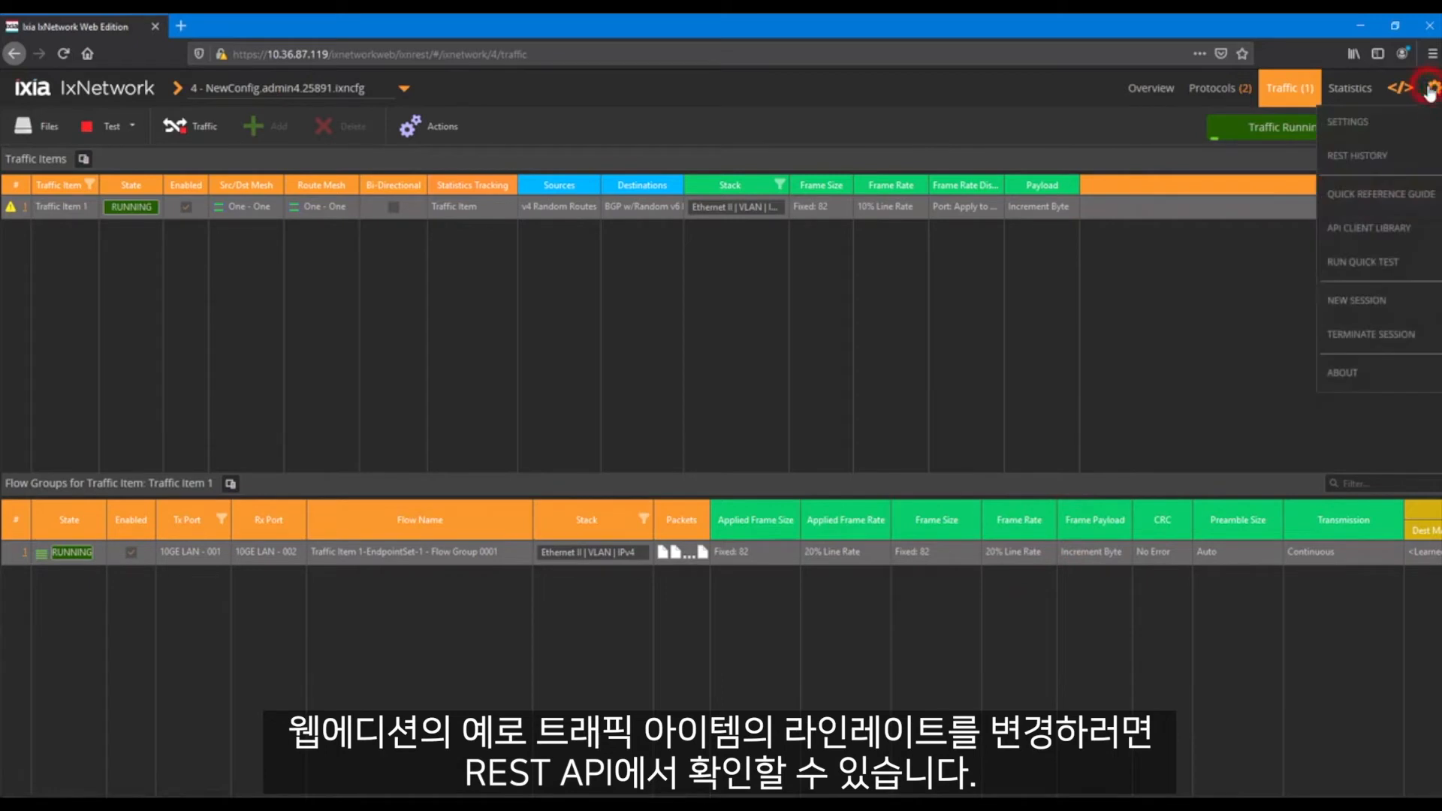
{"action": "left_click", "coordinate": [1389, 157]}
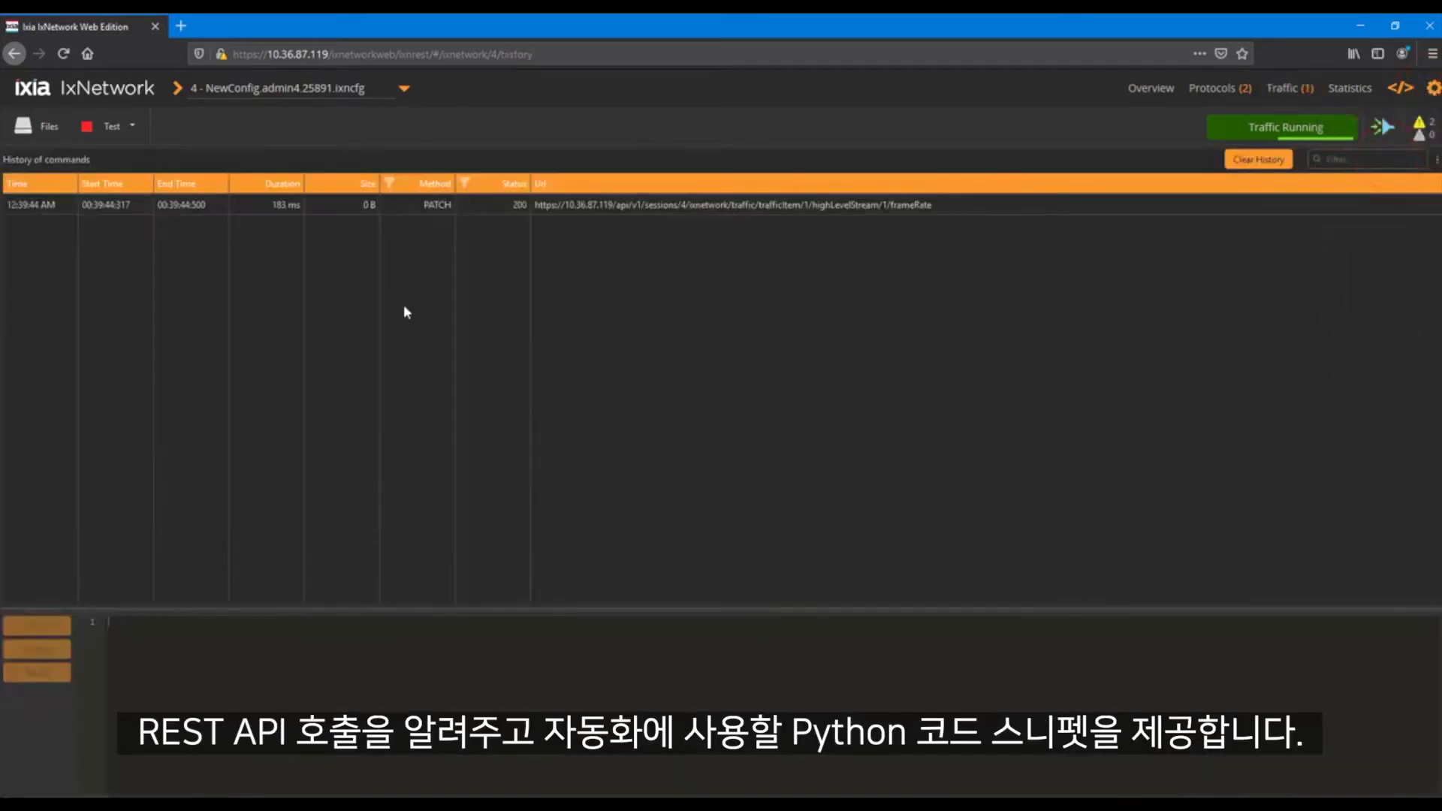
{"action": "left_click", "coordinate": [238, 205]}
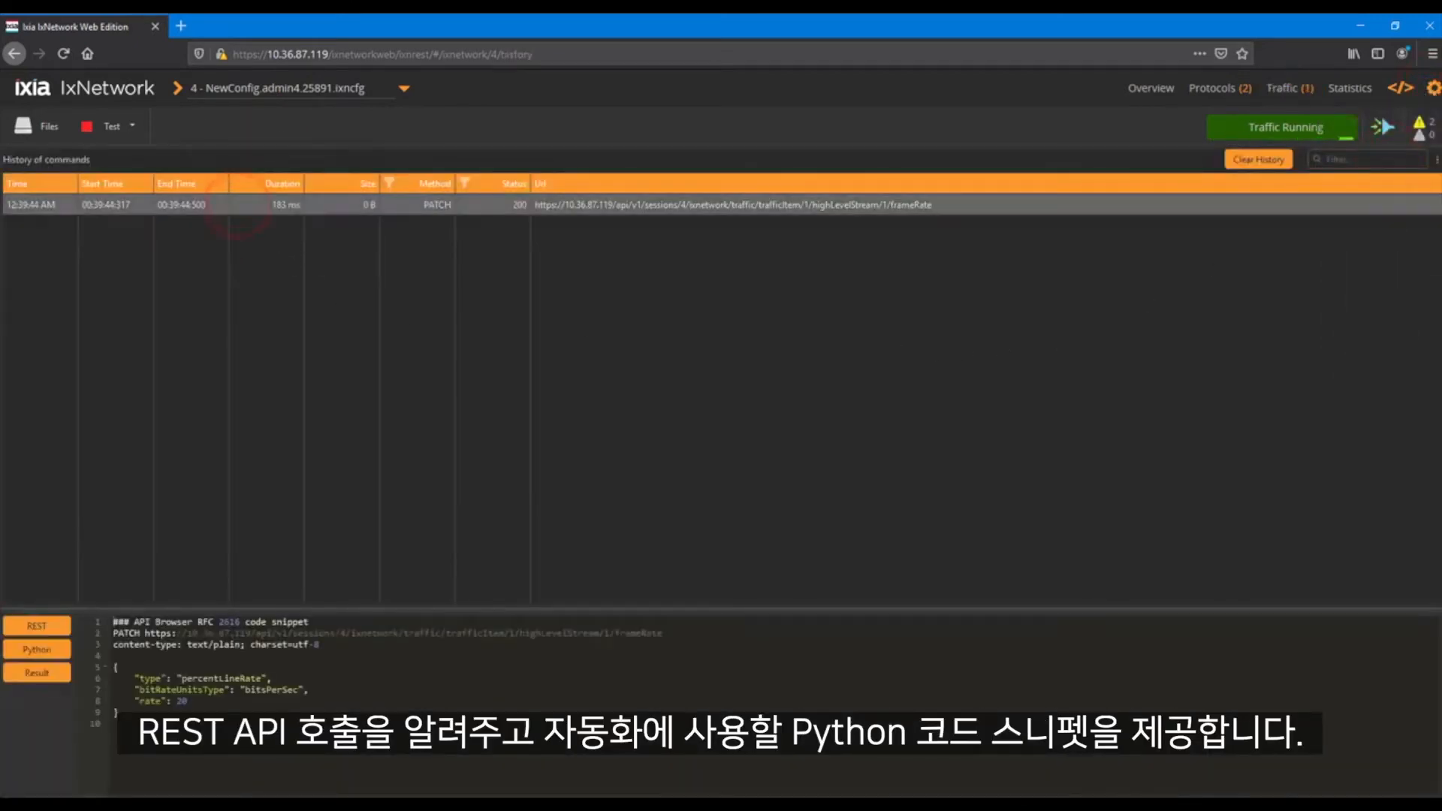
{"action": "left_click_drag", "start_coordinate": [114, 721], "coordinate": [113, 622]}
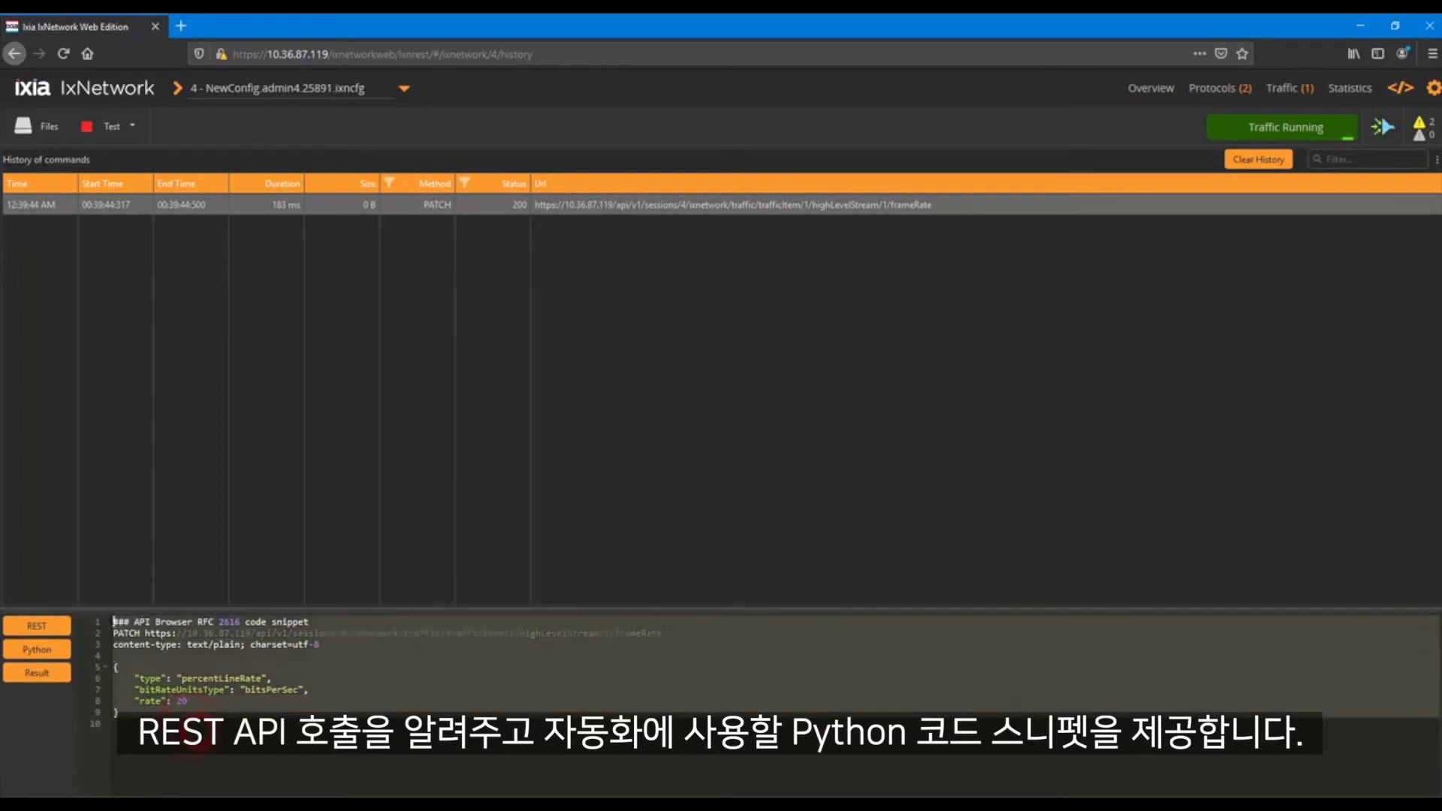
{"action": "left_click", "coordinate": [63, 651]}
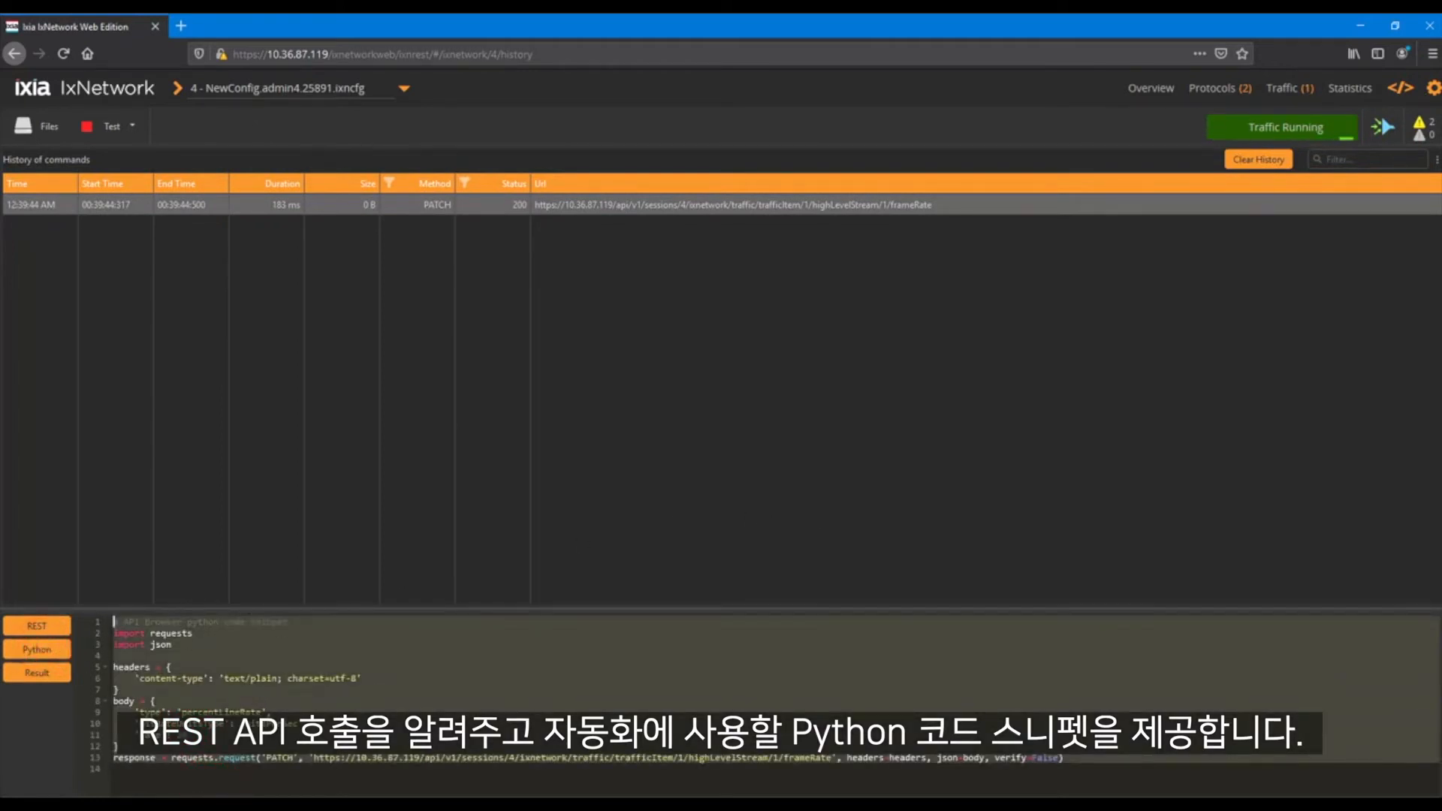
Open the Quick Reference Guide, skim its table of contents, and return to the REST history
{"action": "left_click", "coordinate": [1434, 90]}
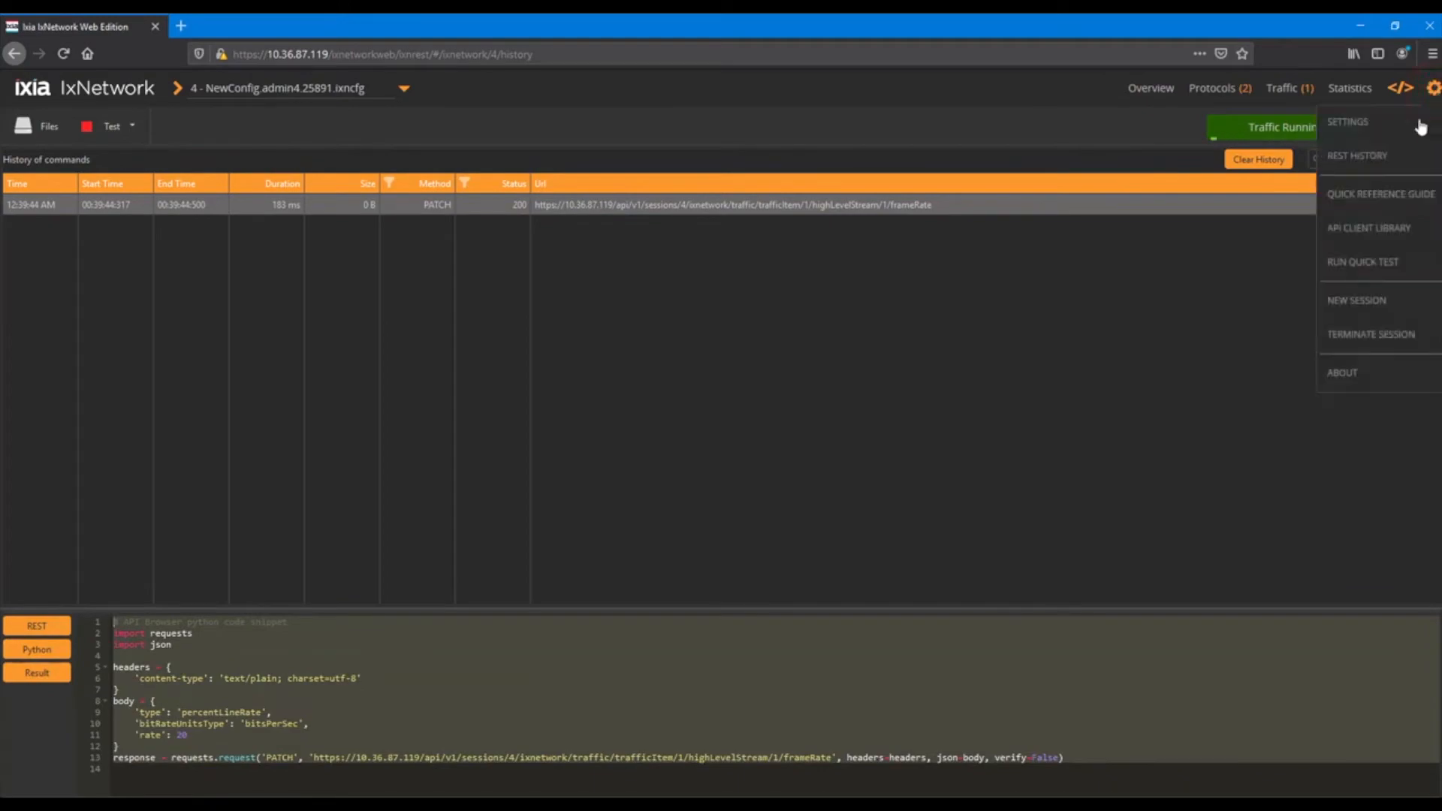
{"action": "left_click", "coordinate": [1380, 194]}
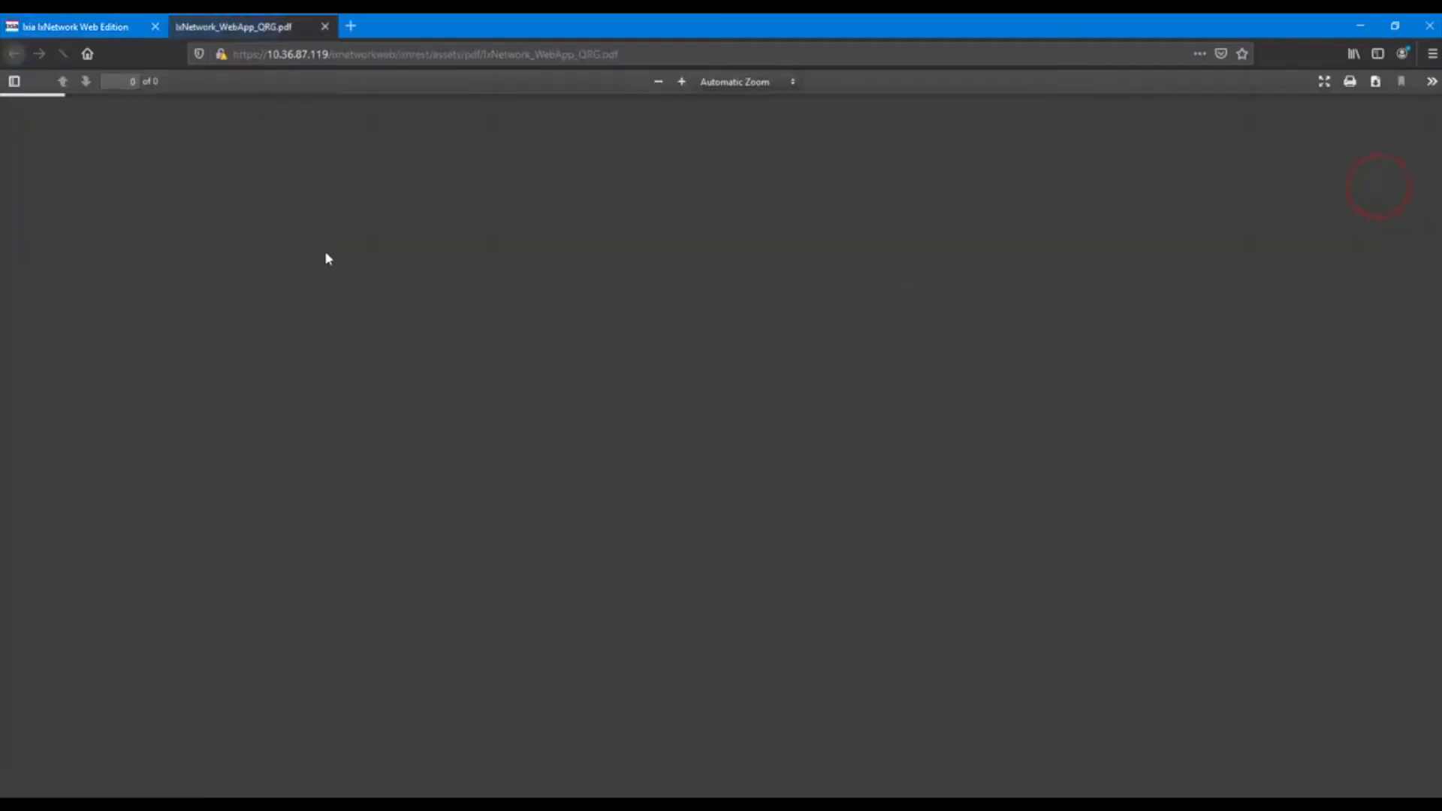
{"action": "scroll", "coordinate": [580, 366], "scroll_direction": "down", "scroll_amount": 15}
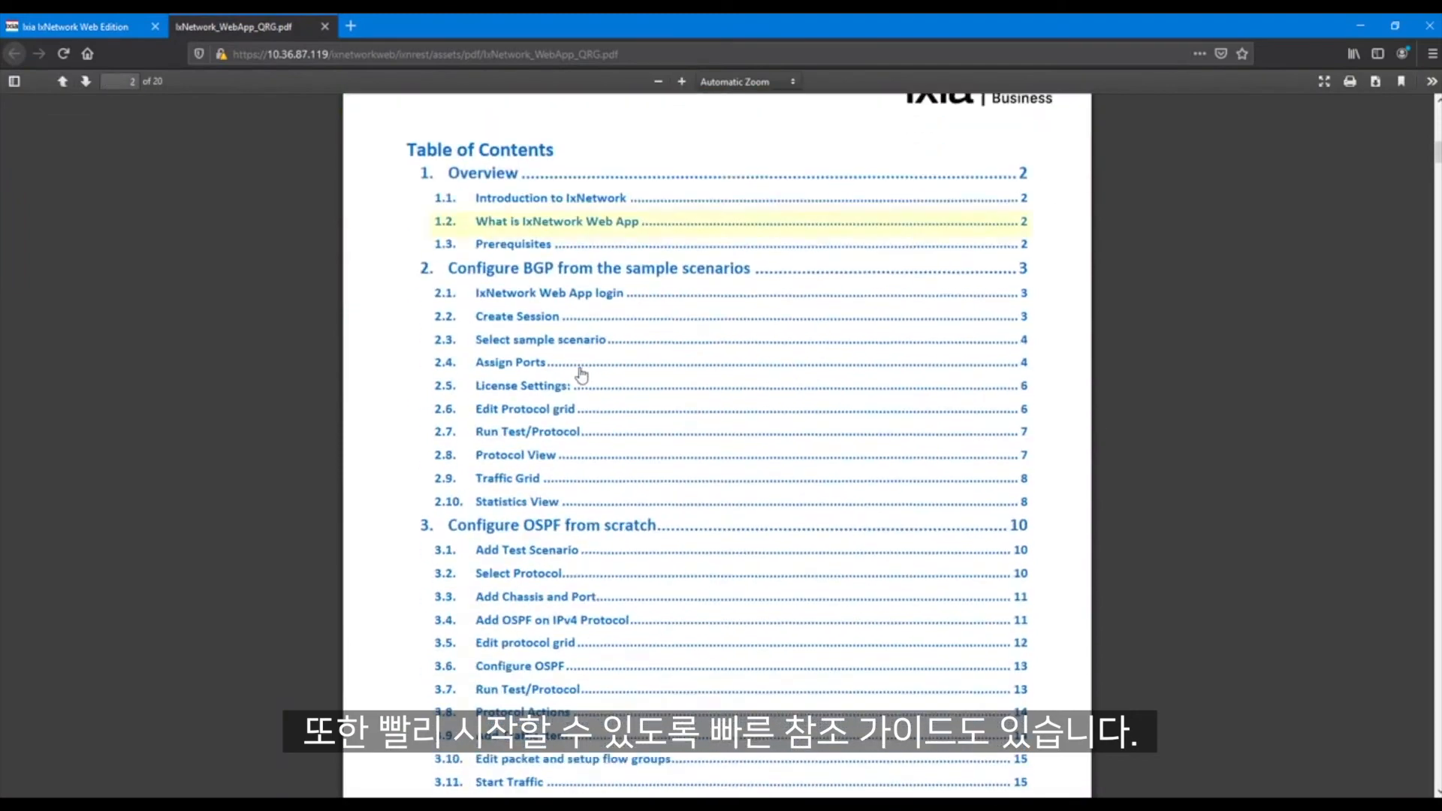
{"action": "scroll", "coordinate": [582, 374], "scroll_direction": "down", "scroll_amount": 2}
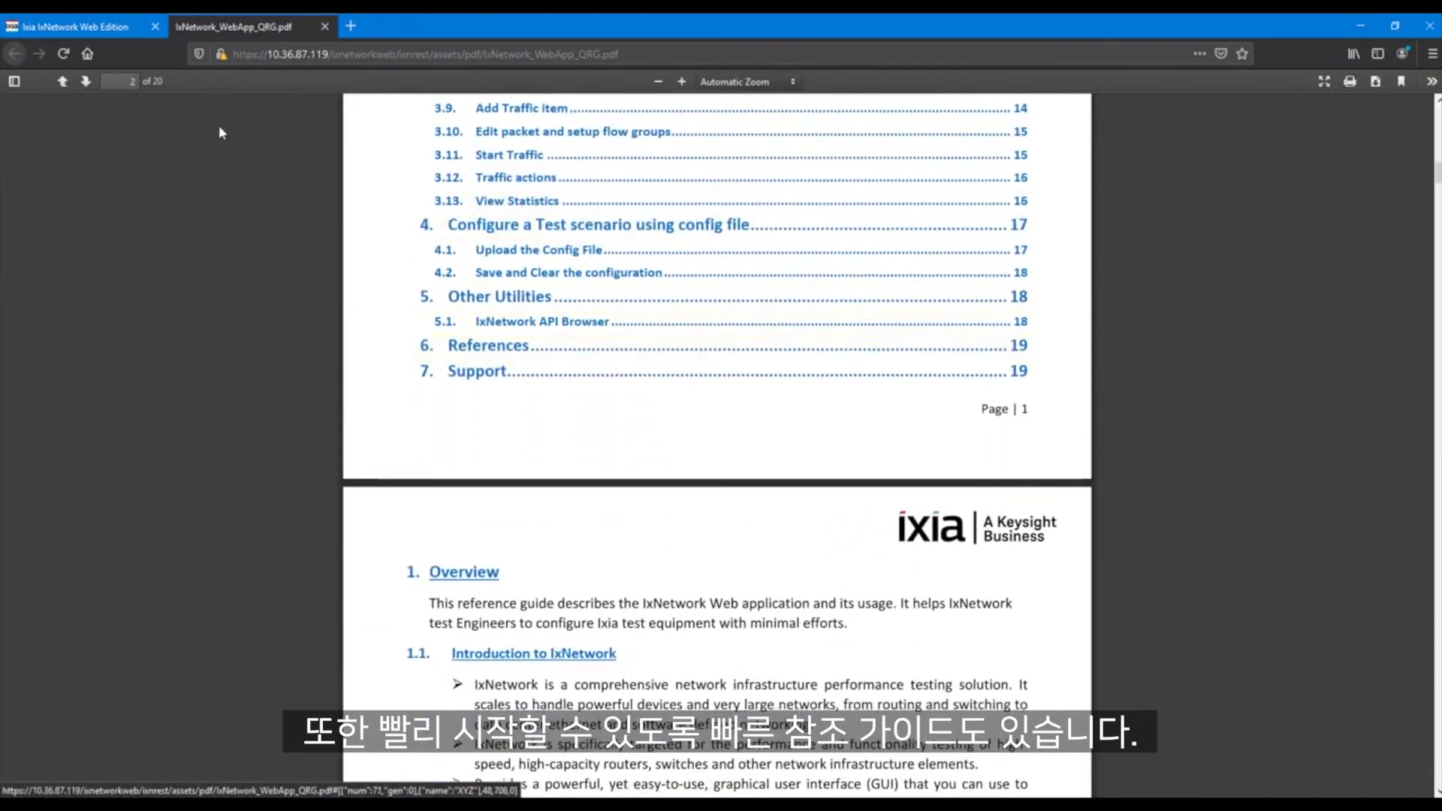
{"action": "left_click", "coordinate": [113, 28]}
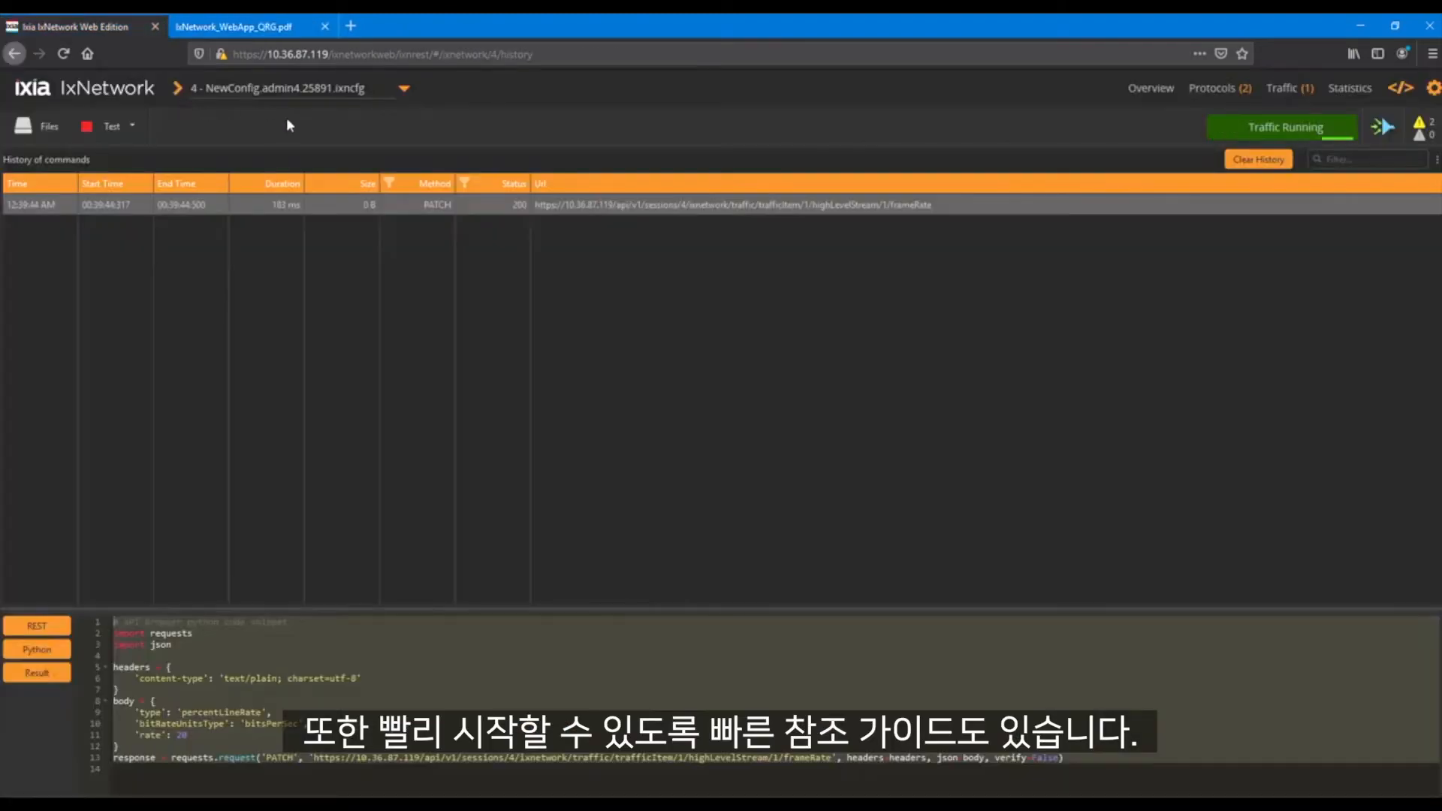
Open the API Client Library, look at its Python and REST pages, and return to the REST history
{"action": "left_click", "coordinate": [1433, 88]}
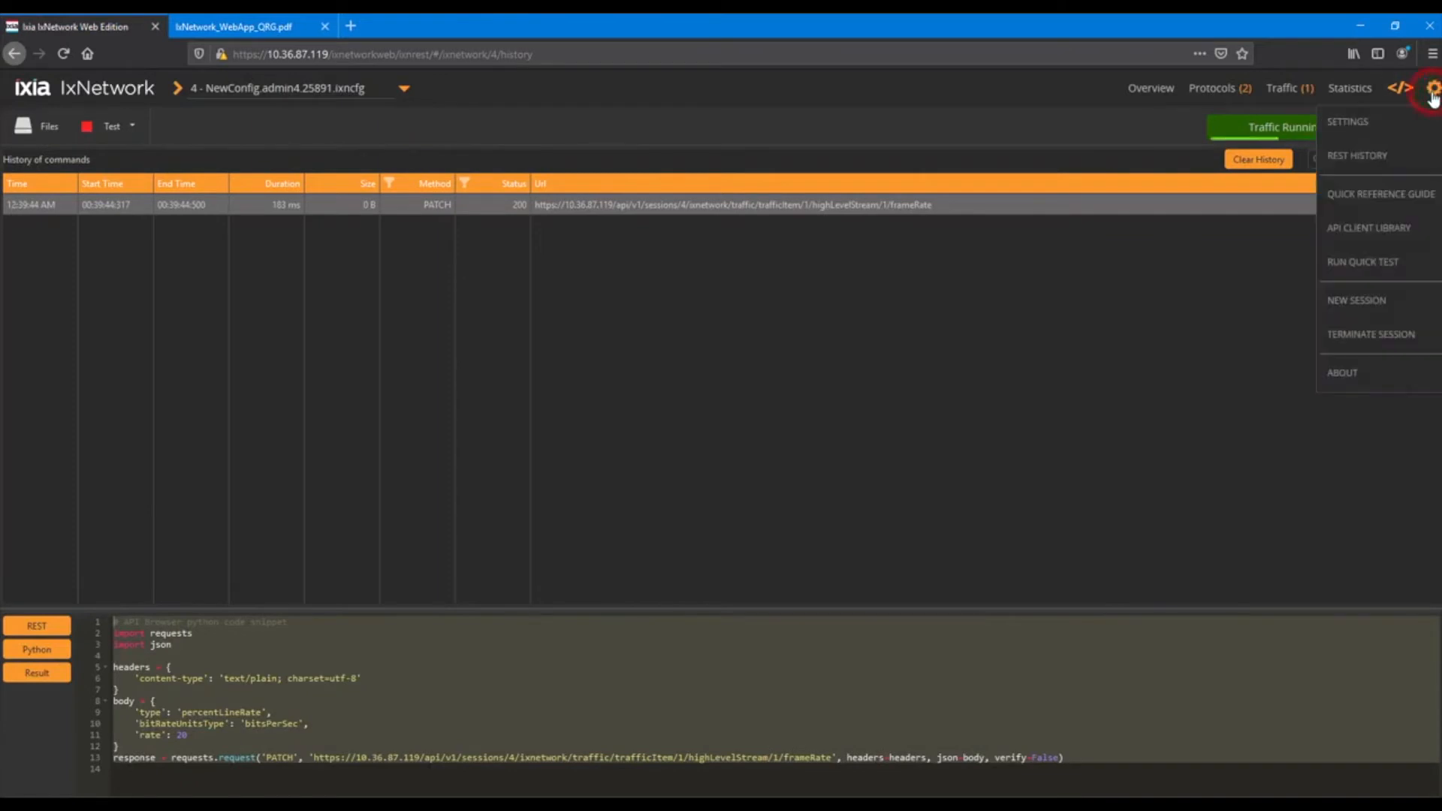
{"action": "left_click", "coordinate": [1398, 229]}
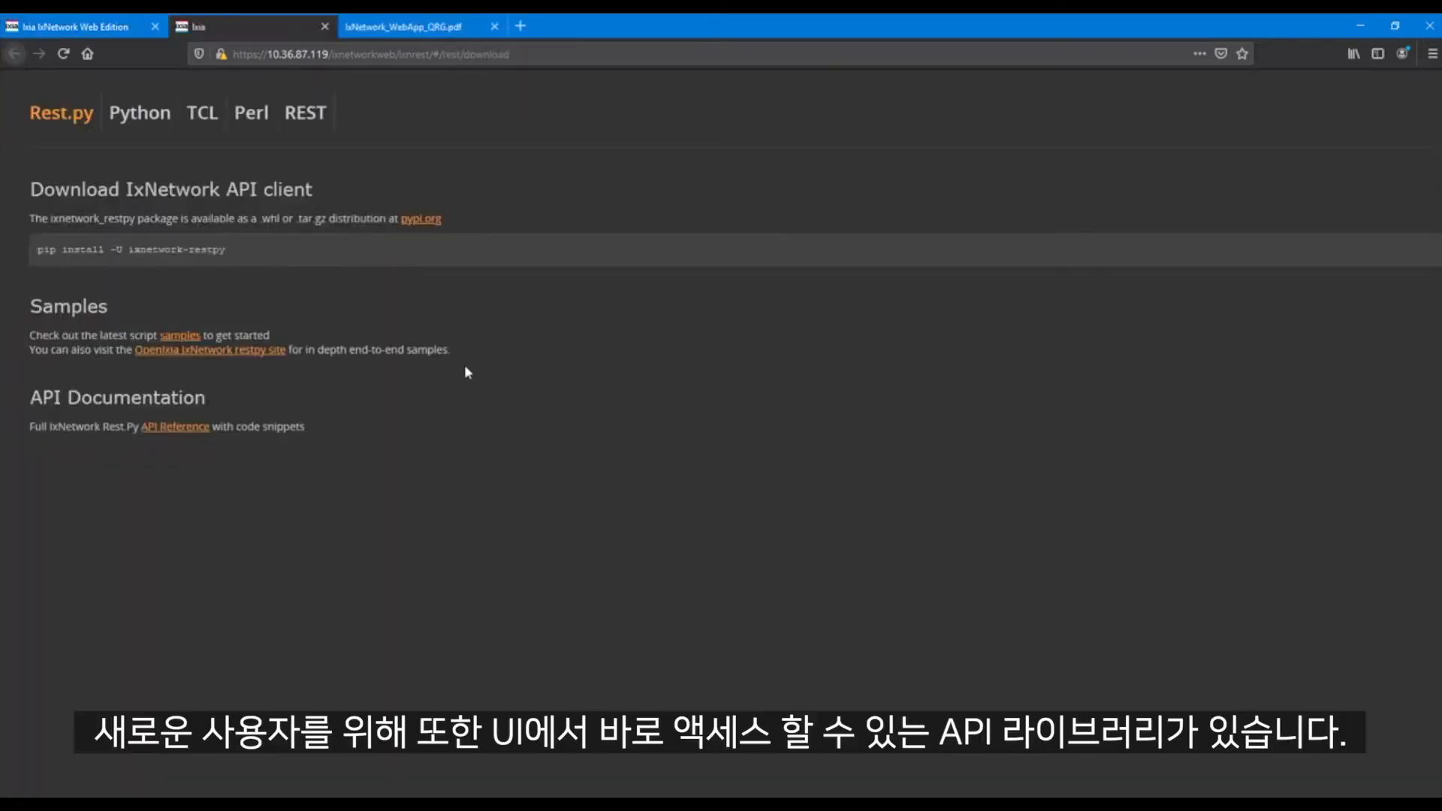
{"action": "left_click", "coordinate": [140, 116]}
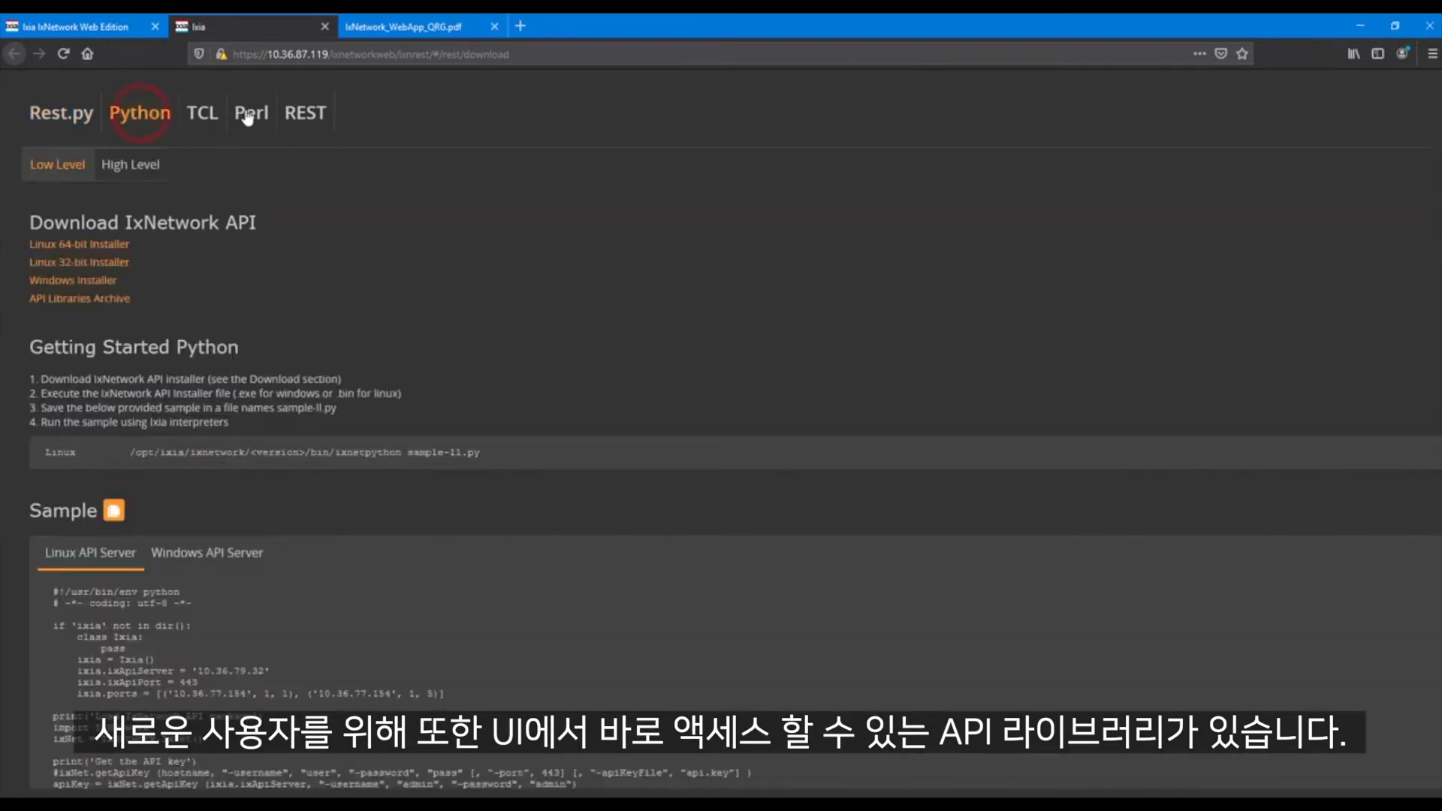
{"action": "left_click", "coordinate": [306, 117]}
{"action": "left_click", "coordinate": [97, 29]}
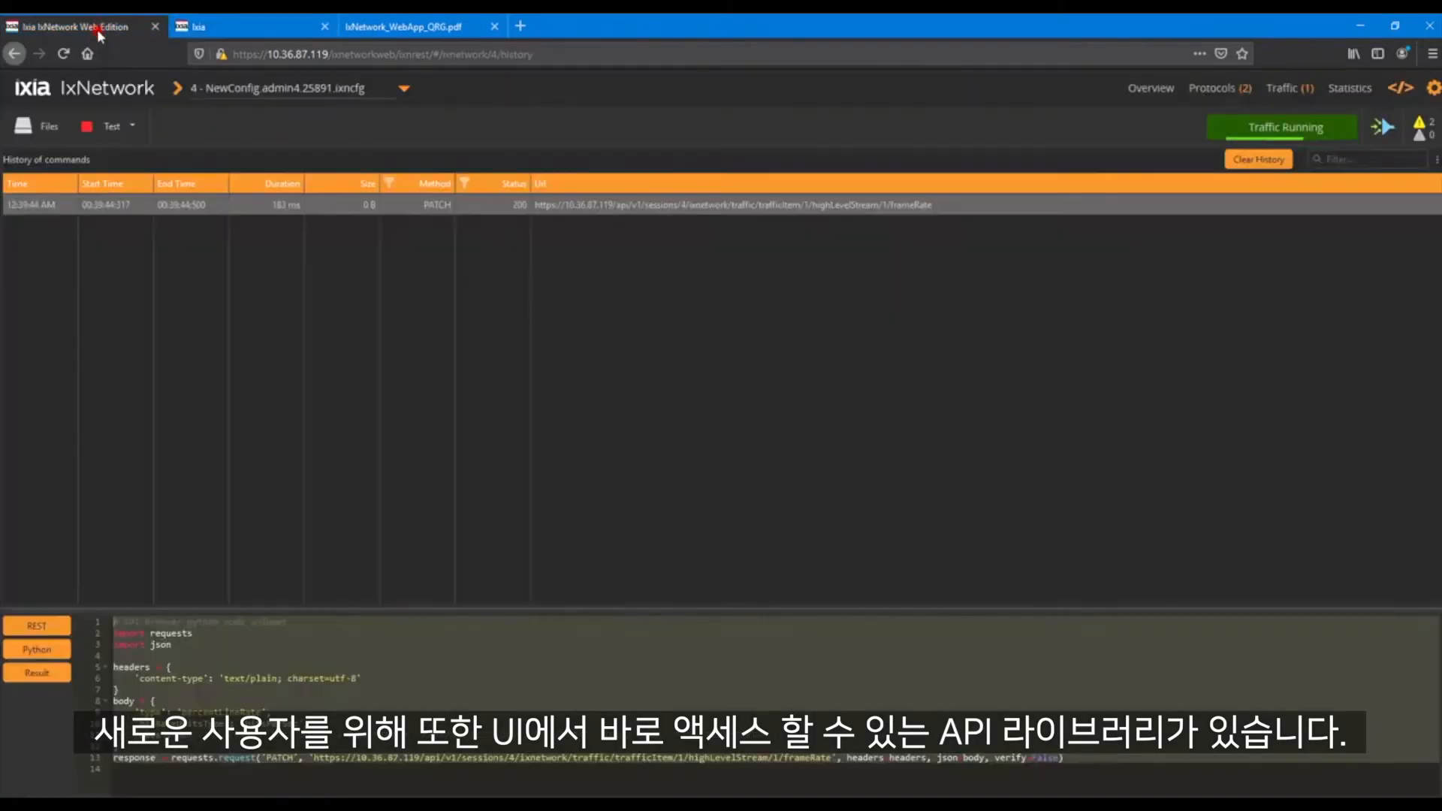
Create an RFC 2544 Throughput quick test with no new interfaces or traffic and open its frame size settings
{"action": "left_click", "coordinate": [1433, 90]}
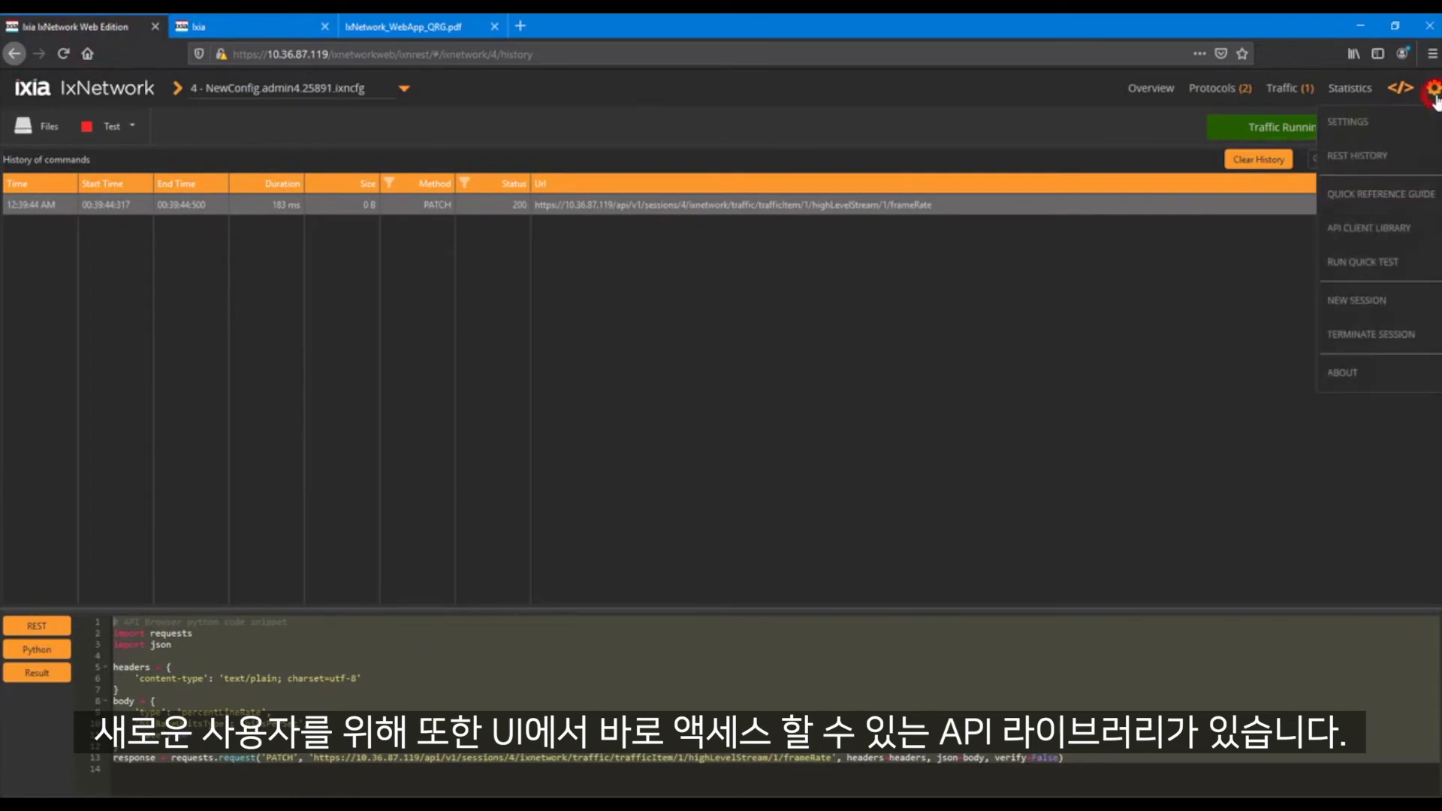
{"action": "left_click", "coordinate": [1385, 264]}
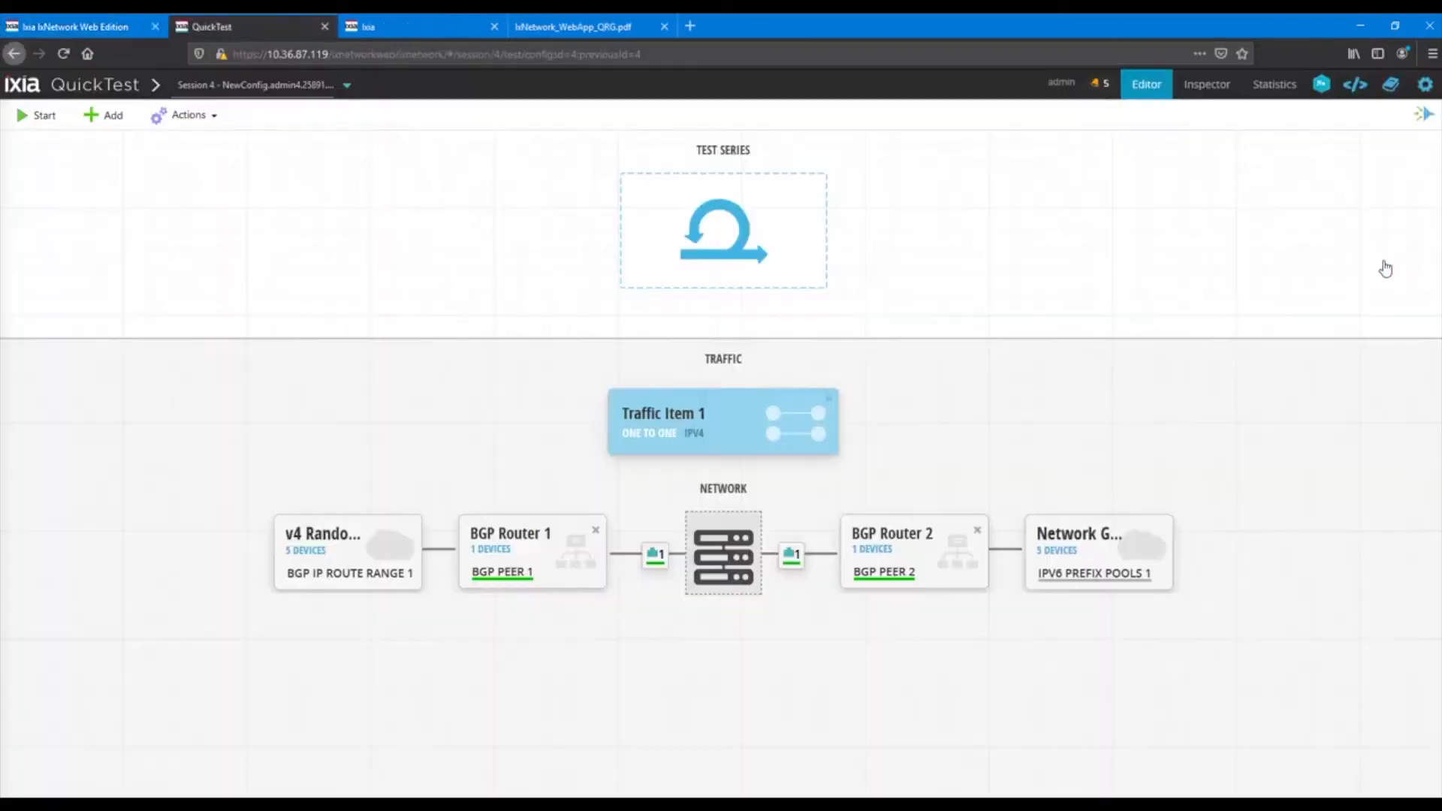
{"action": "left_click", "coordinate": [733, 245]}
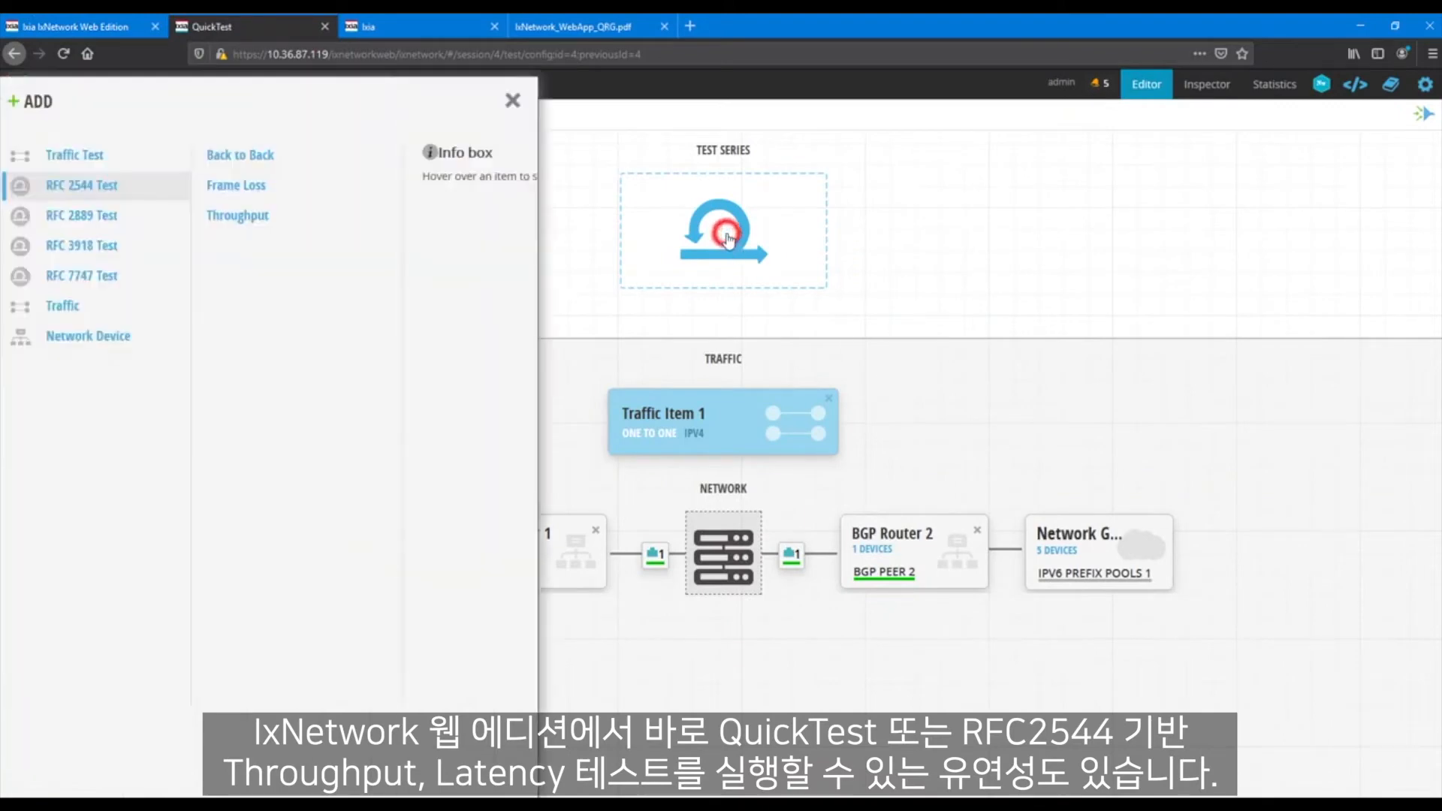
{"action": "left_click", "coordinate": [237, 218]}
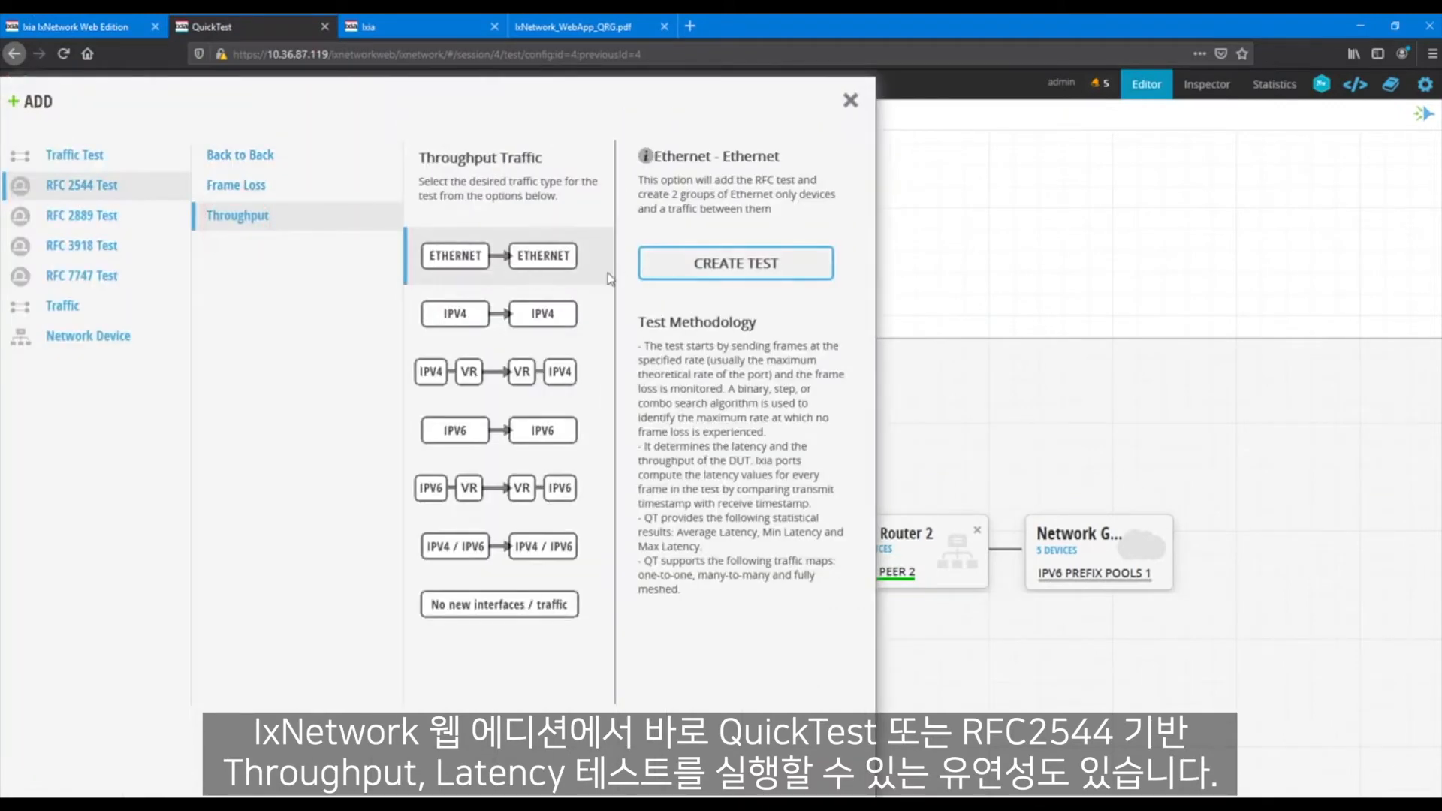
{"action": "left_click", "coordinate": [507, 605]}
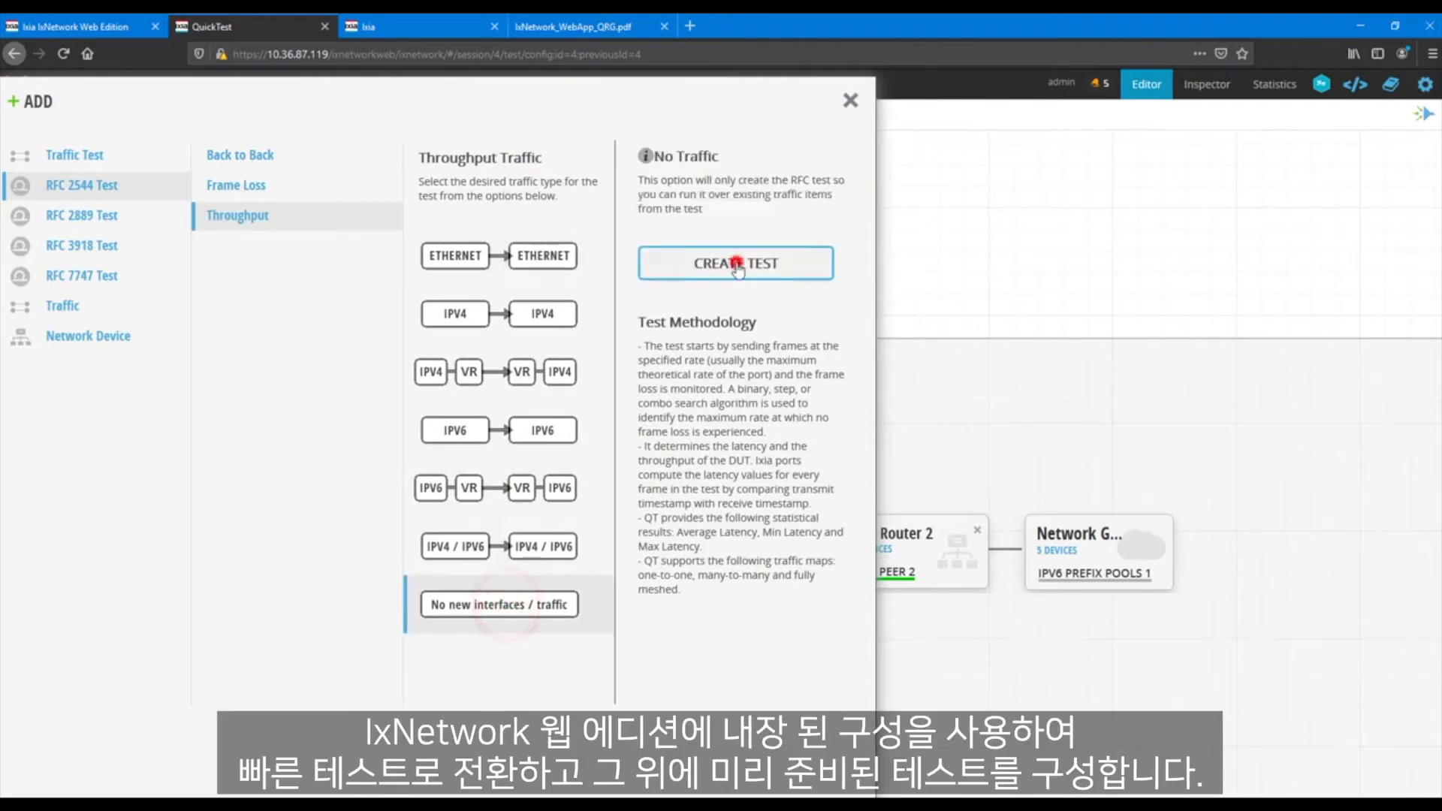
{"action": "left_click", "coordinate": [736, 263]}
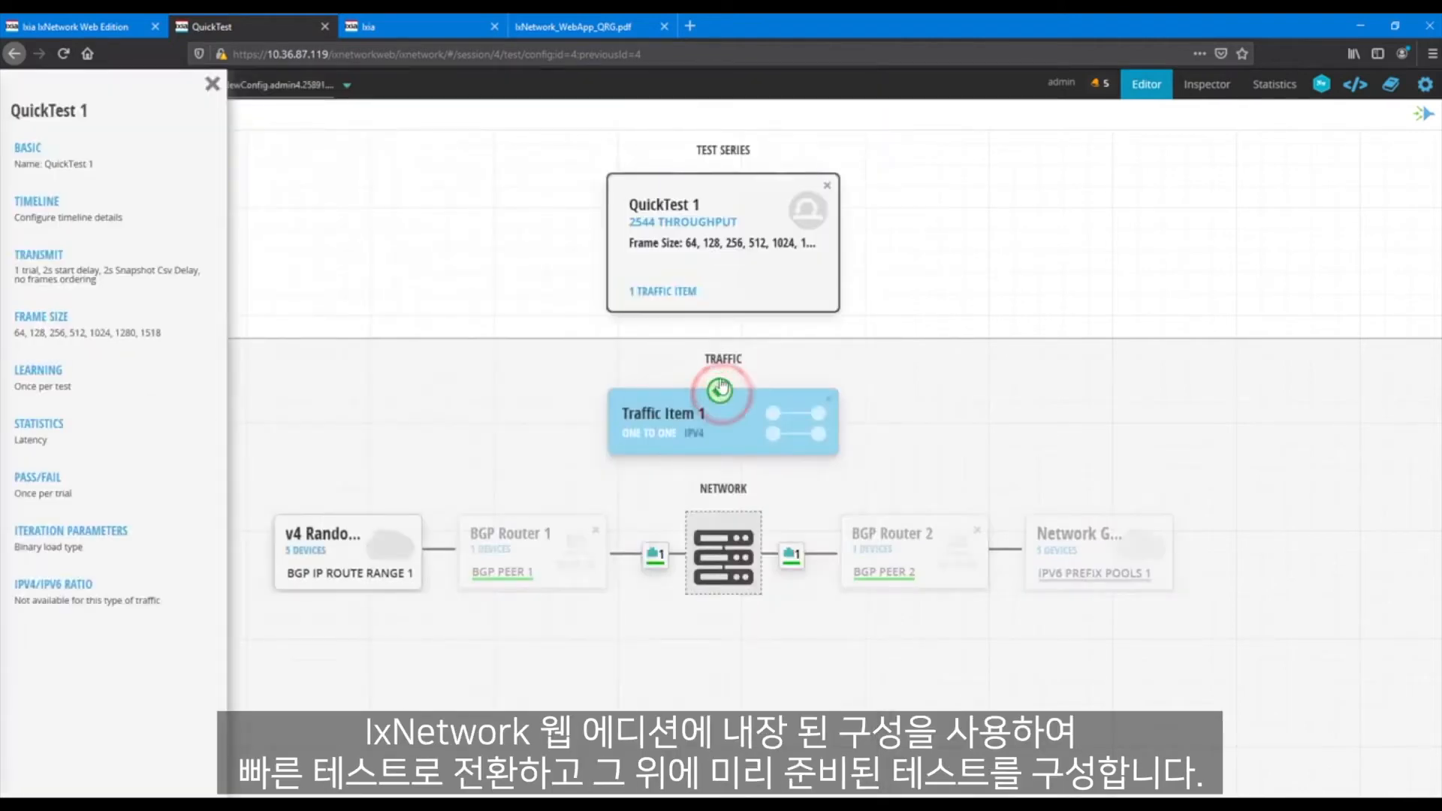
{"action": "left_click", "coordinate": [89, 323]}
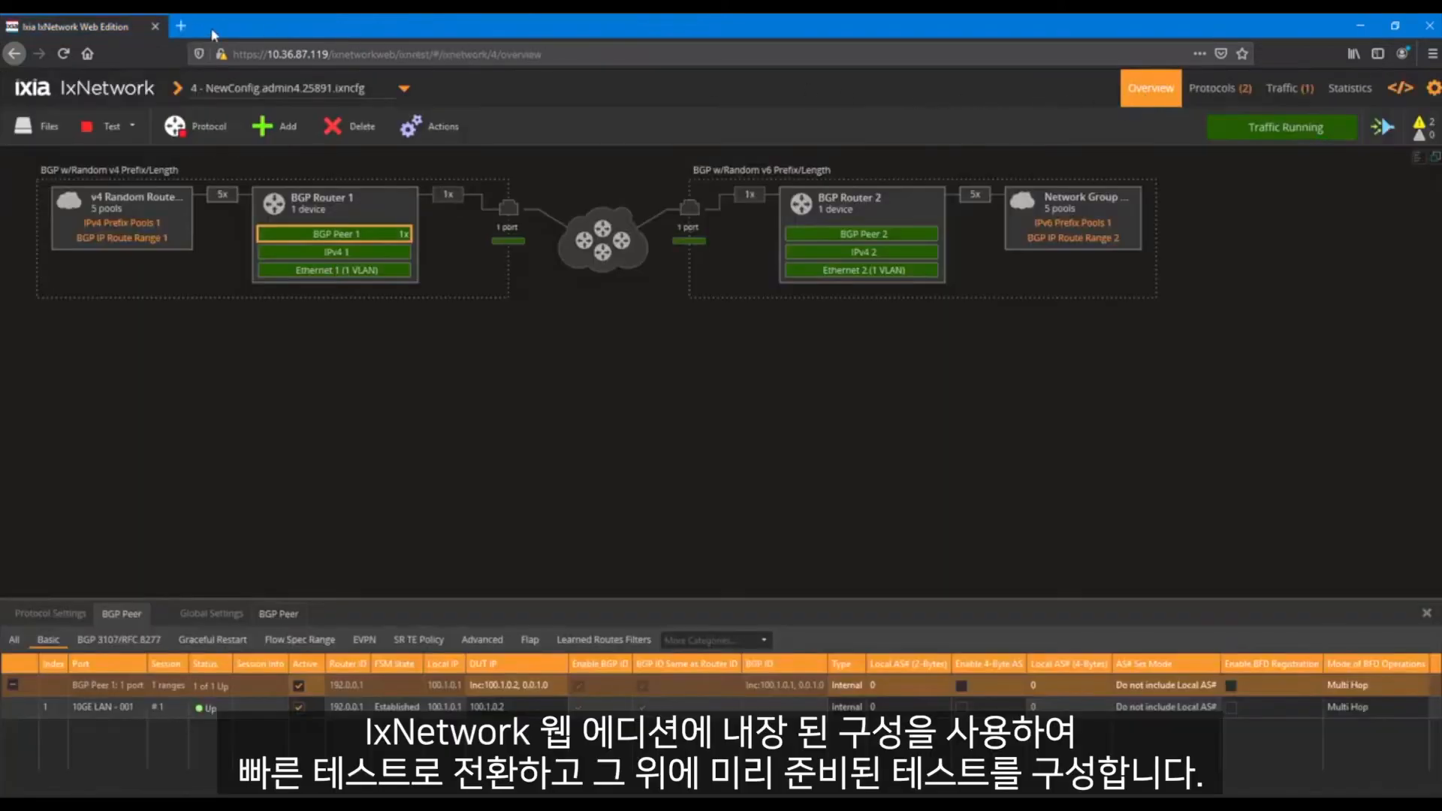
Duplicate the session's browser tab and show the statistics page in the copy
{"action": "right_click", "coordinate": [91, 33]}
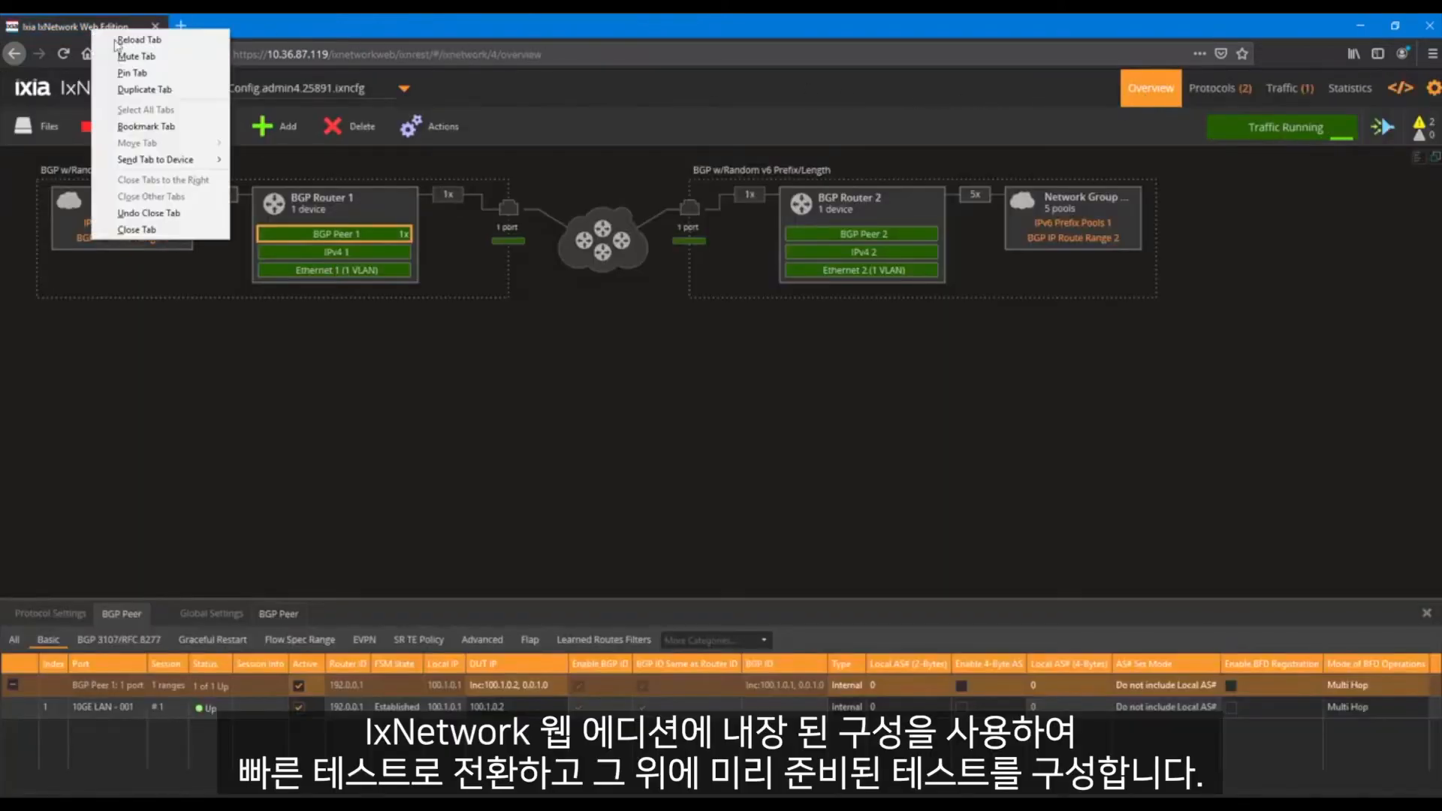
{"action": "left_click", "coordinate": [147, 98]}
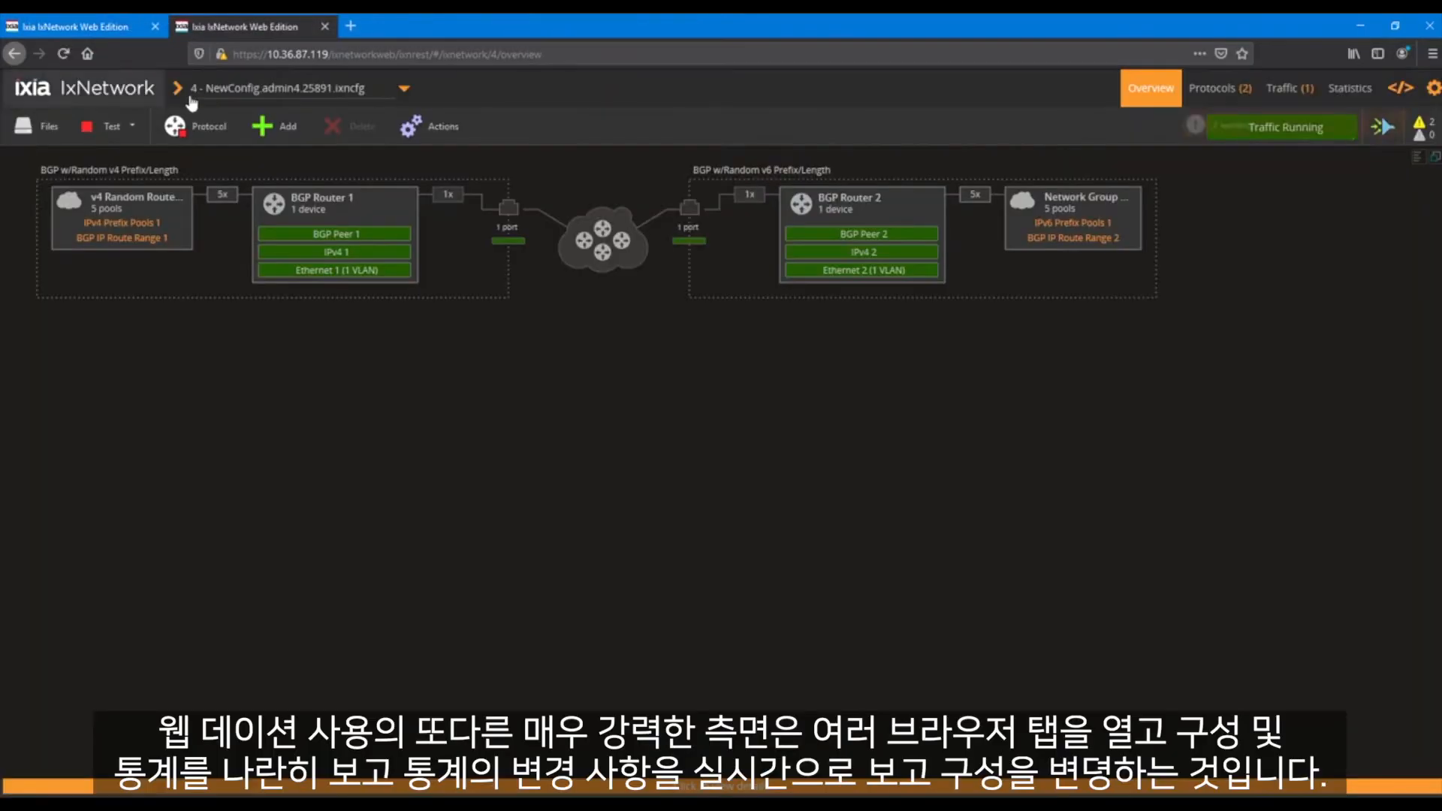
{"action": "left_click", "coordinate": [1352, 92]}
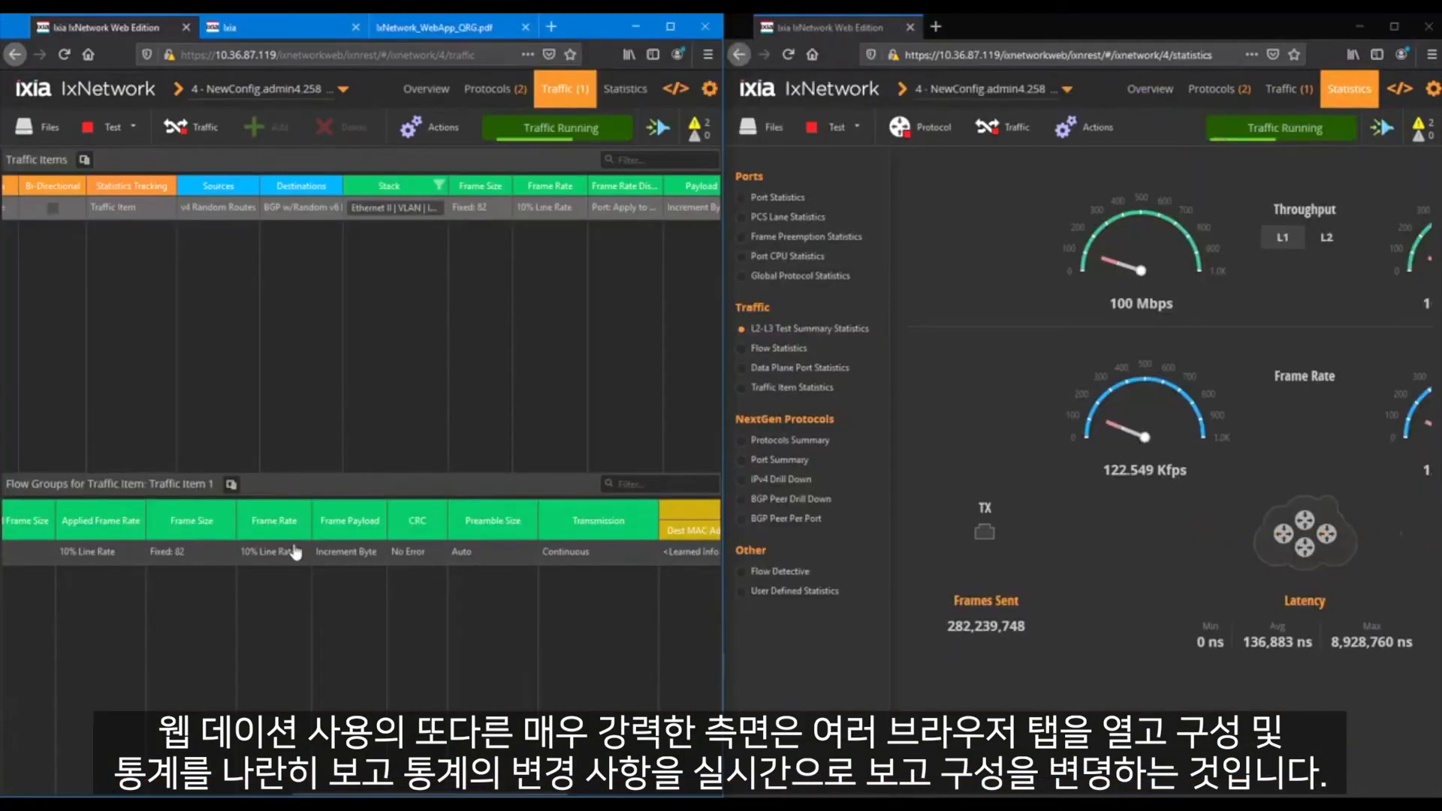
Raise the flow group's line rate to 100% with the live L2-L3 Test Summary Statistics alongside
{"action": "double_click", "coordinate": [274, 552]}
{"action": "left_click", "coordinate": [269, 431]}
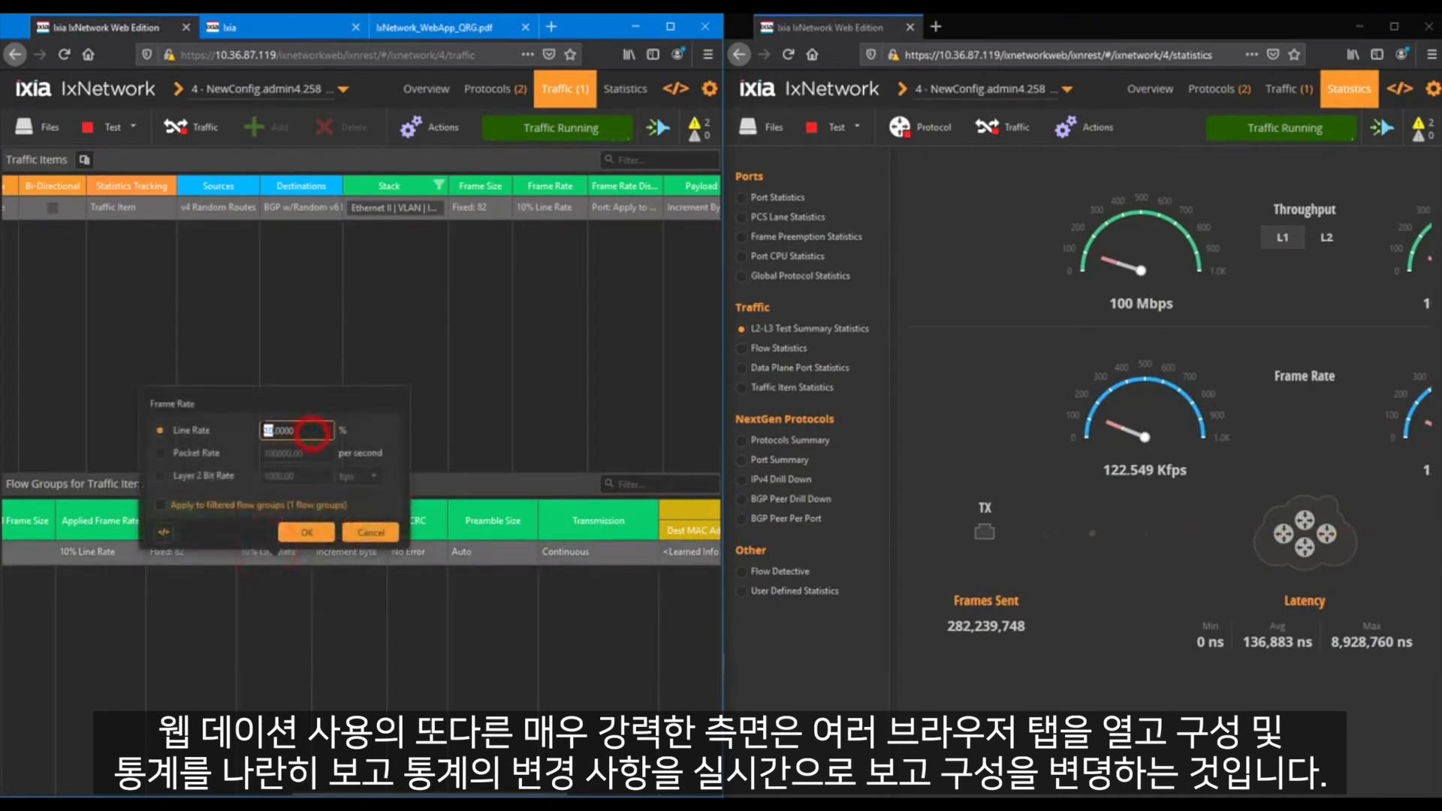
{"action": "type", "text": "0"}
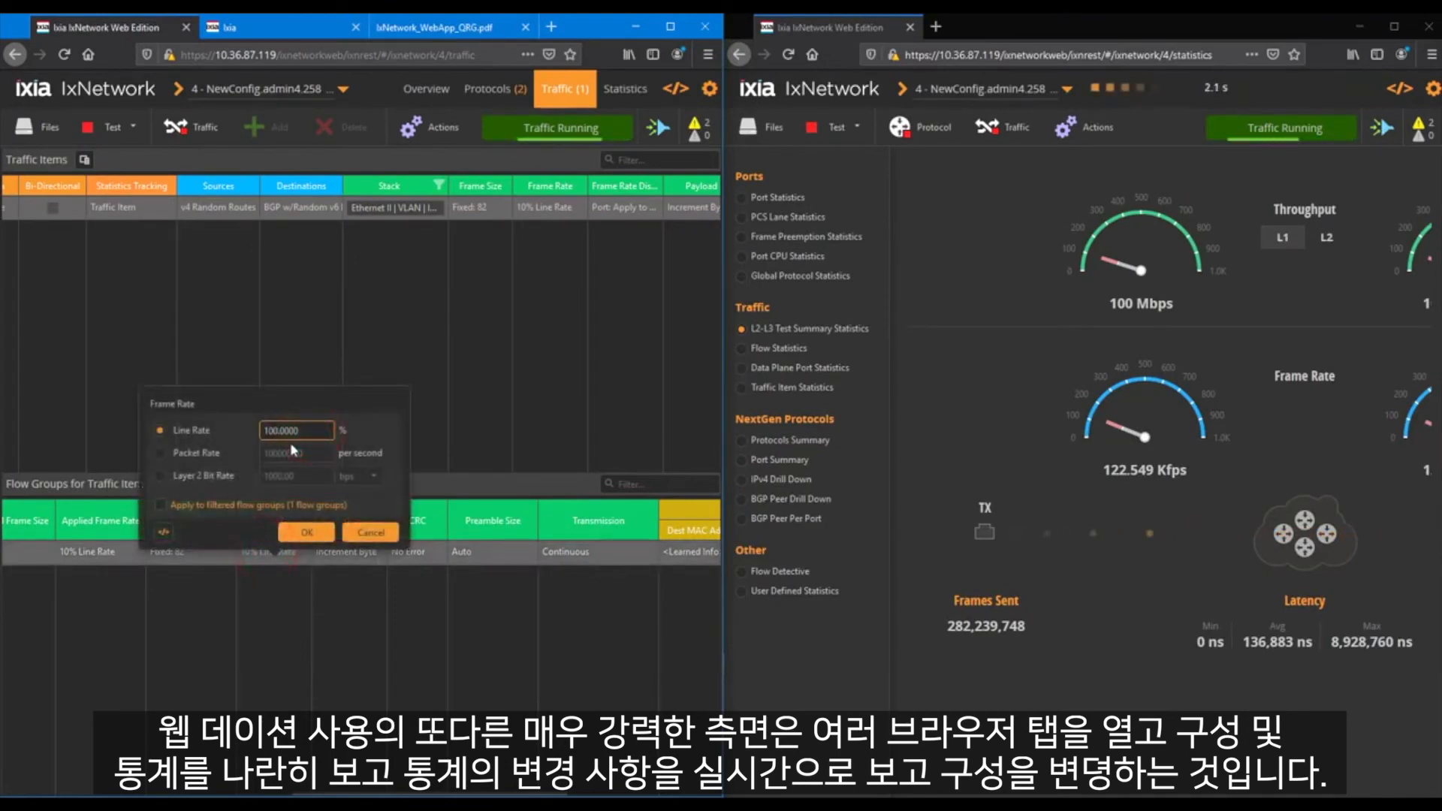
{"action": "left_click", "coordinate": [306, 534]}
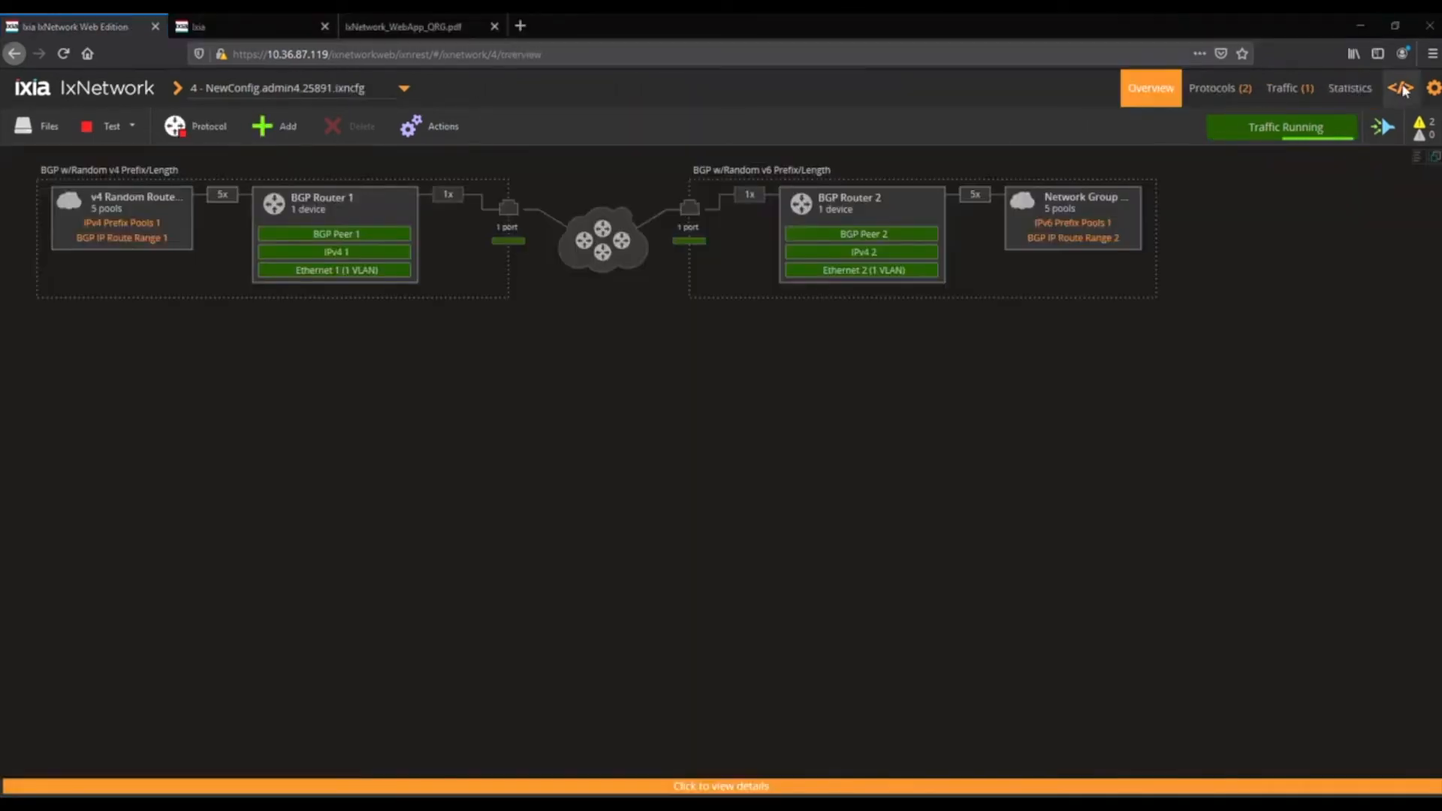
Open the API Browser and examine the traffic node and its trafficItem list
{"action": "left_click", "coordinate": [1401, 89]}
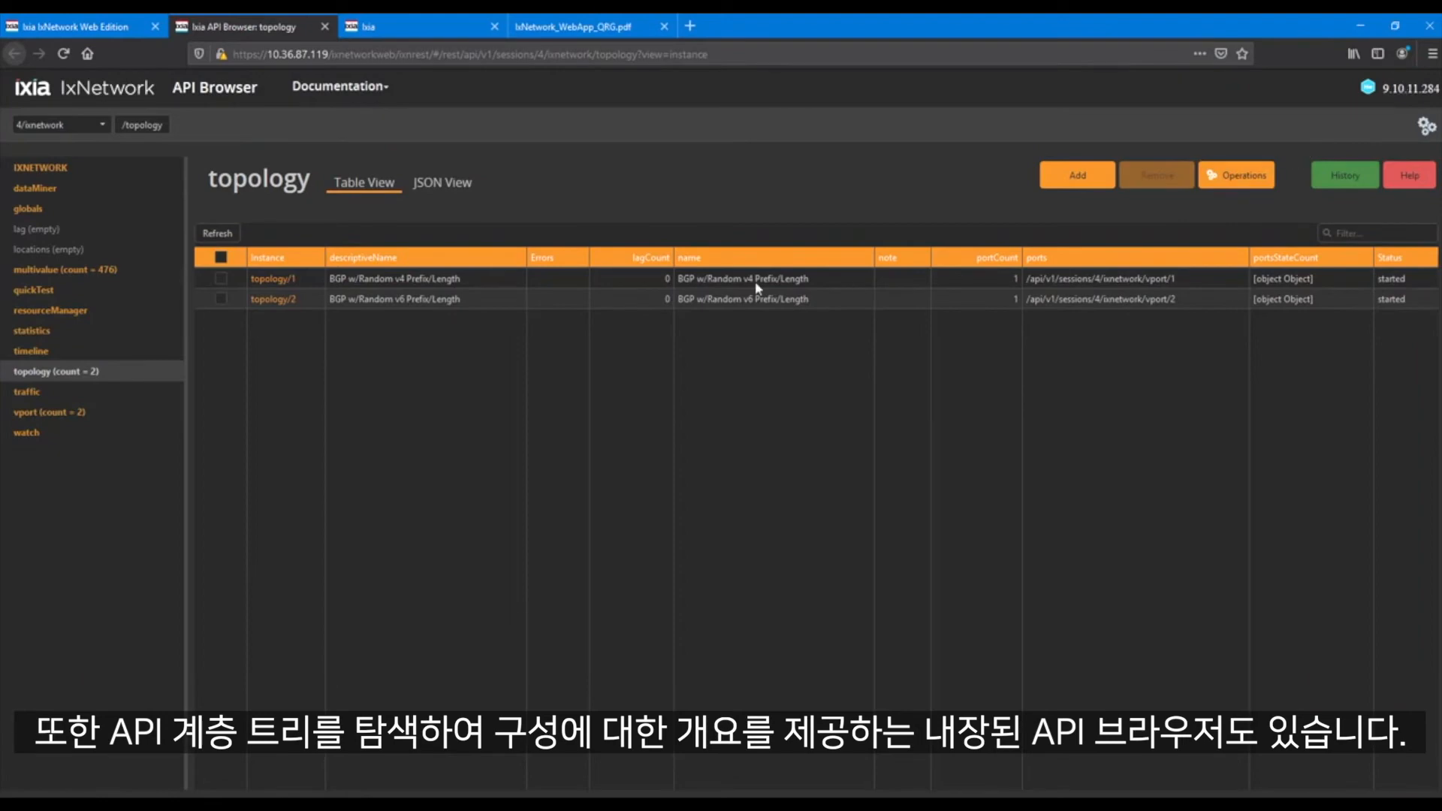
{"action": "left_click", "coordinate": [23, 392]}
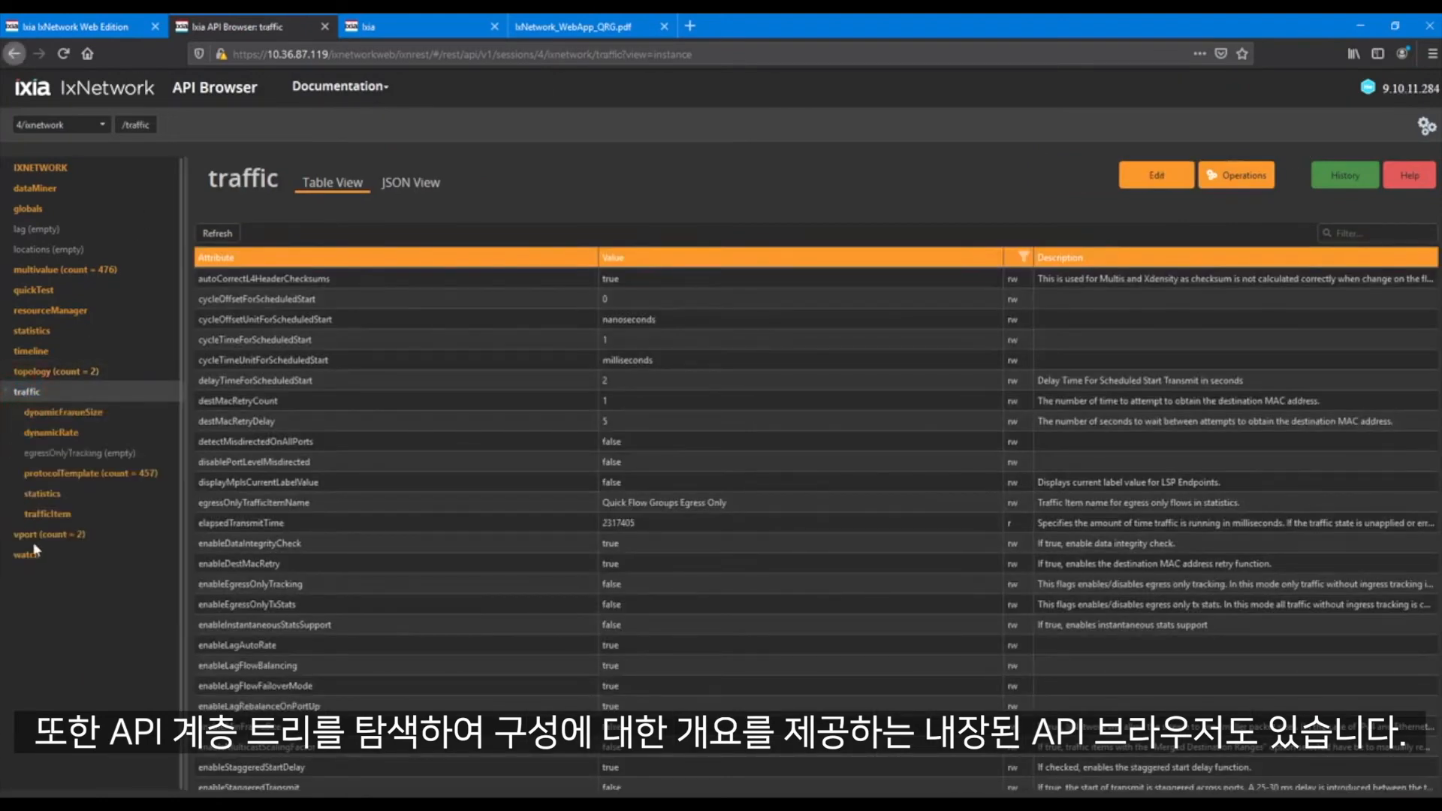
{"action": "left_click", "coordinate": [43, 514]}
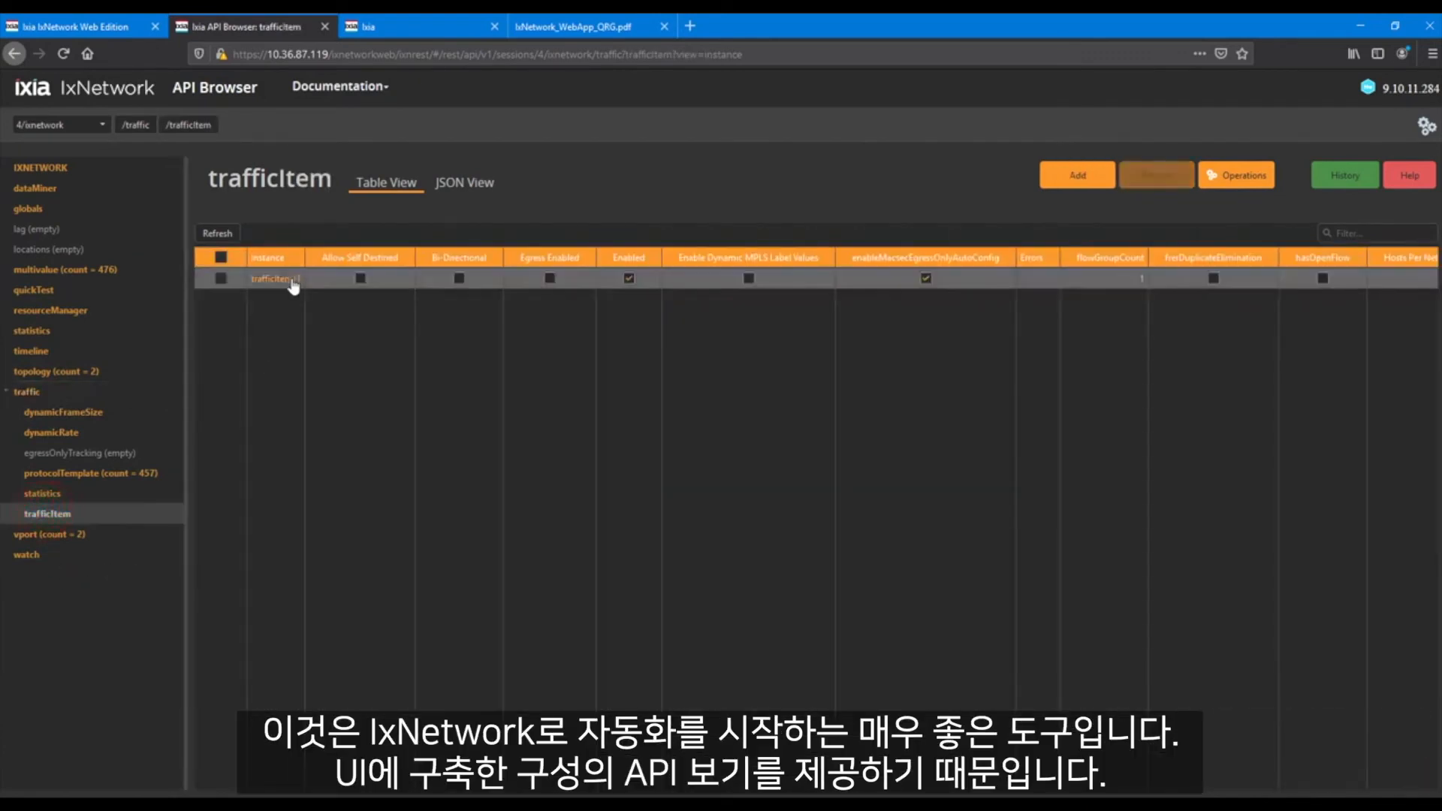
Set the frameRate rate of highLevelStream/1 under trafficItem/1 to 20 and commit the change
{"action": "left_click", "coordinate": [295, 279]}
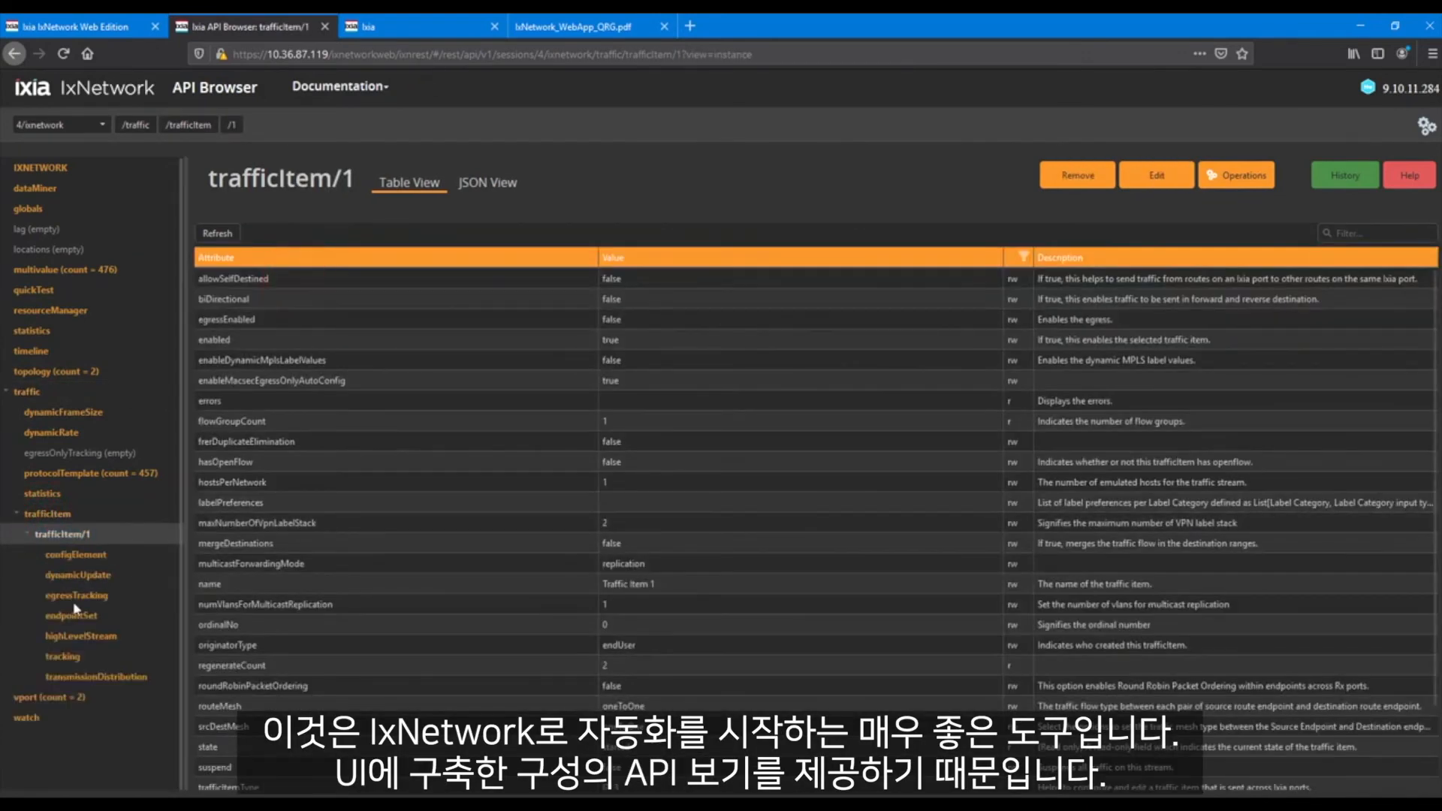
{"action": "left_click", "coordinate": [75, 637]}
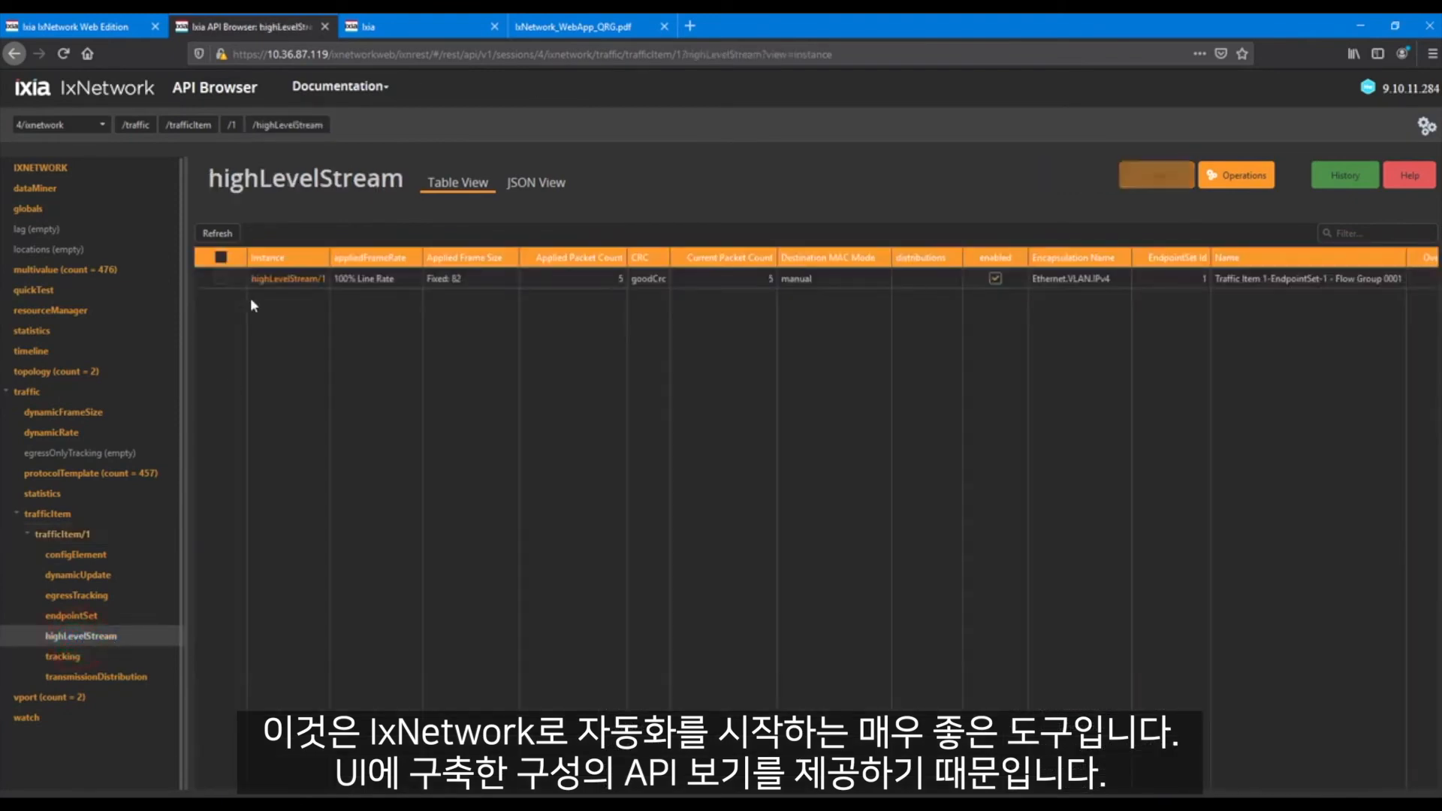
{"action": "left_click", "coordinate": [291, 279]}
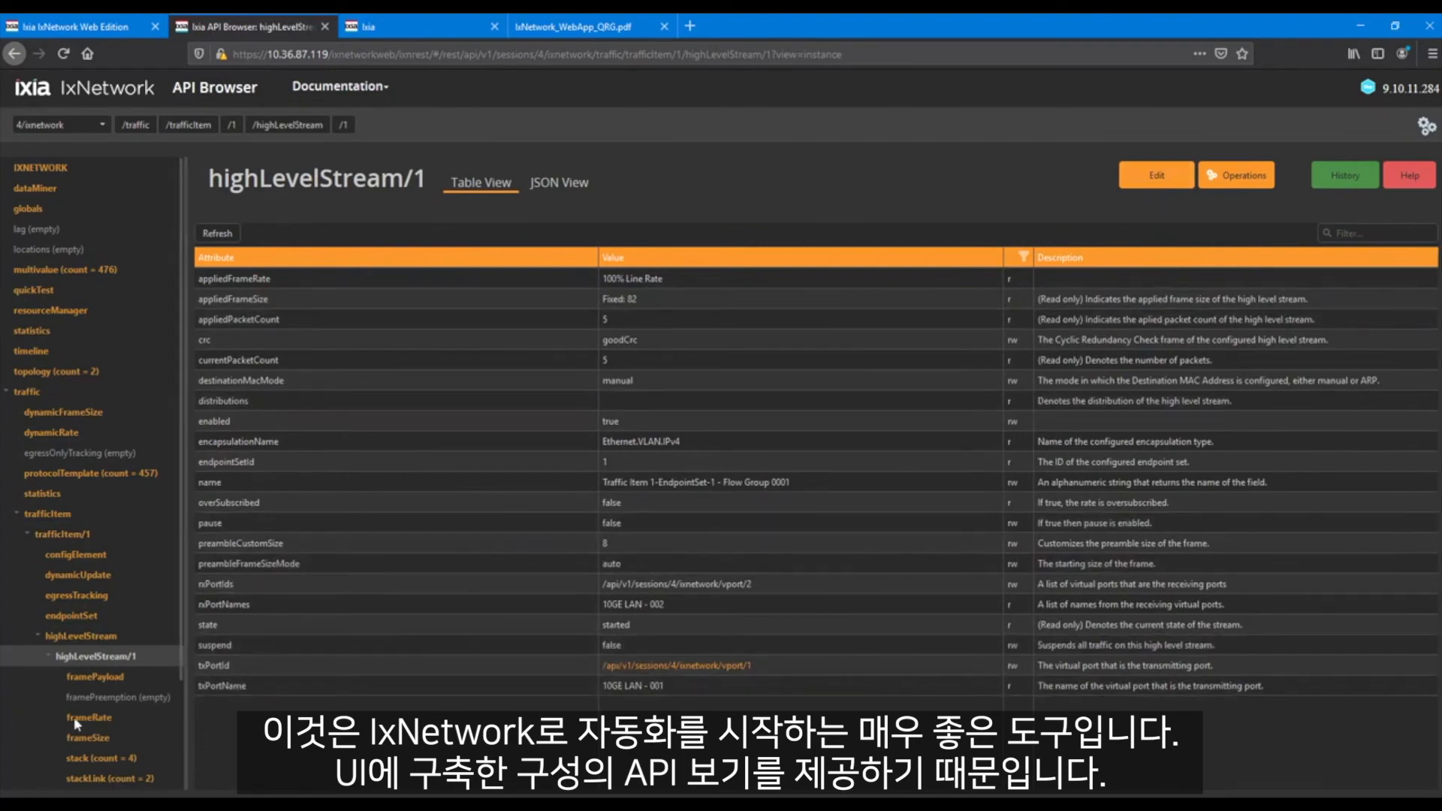
{"action": "scroll", "coordinate": [75, 717], "scroll_direction": "down", "scroll_amount": 3}
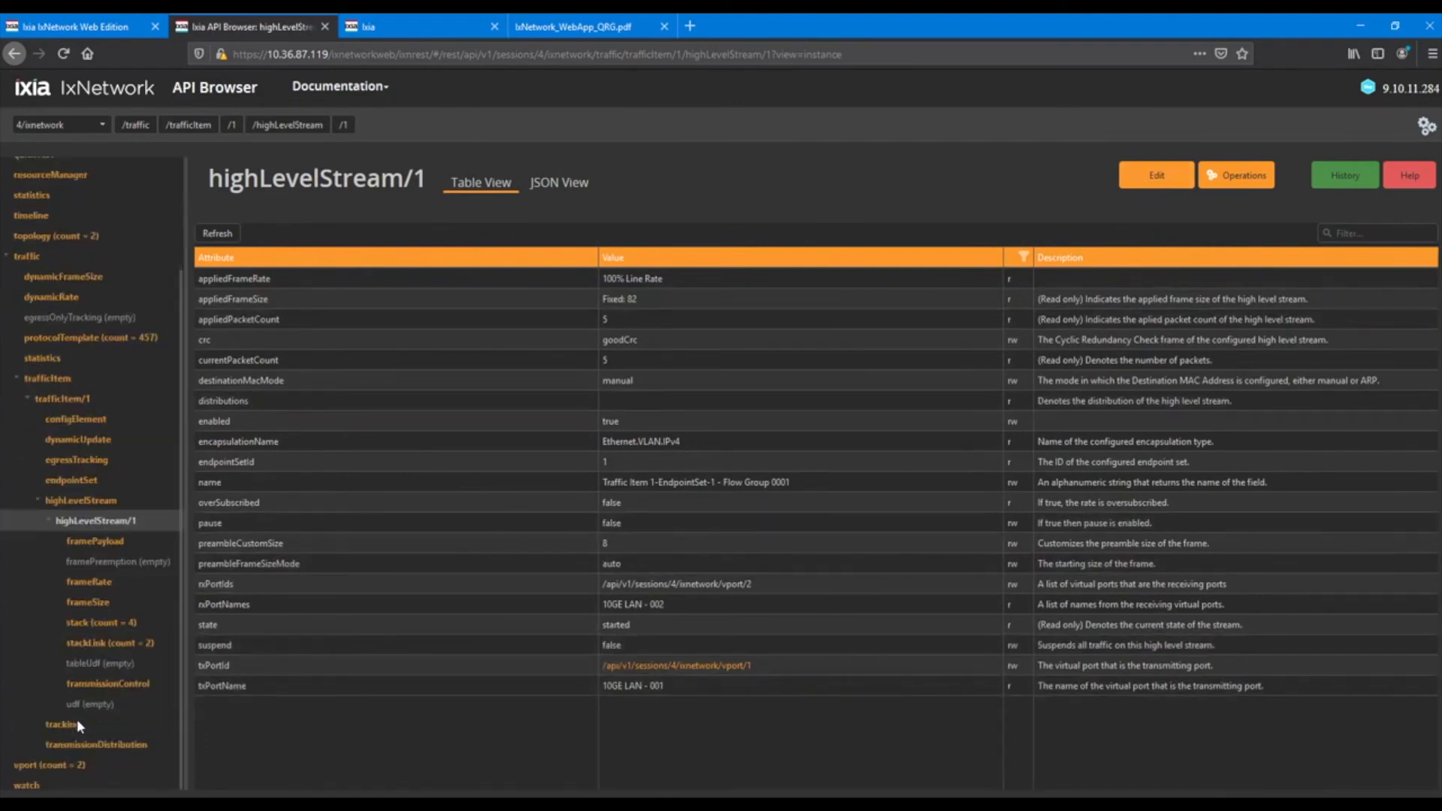
{"action": "left_click", "coordinate": [100, 588]}
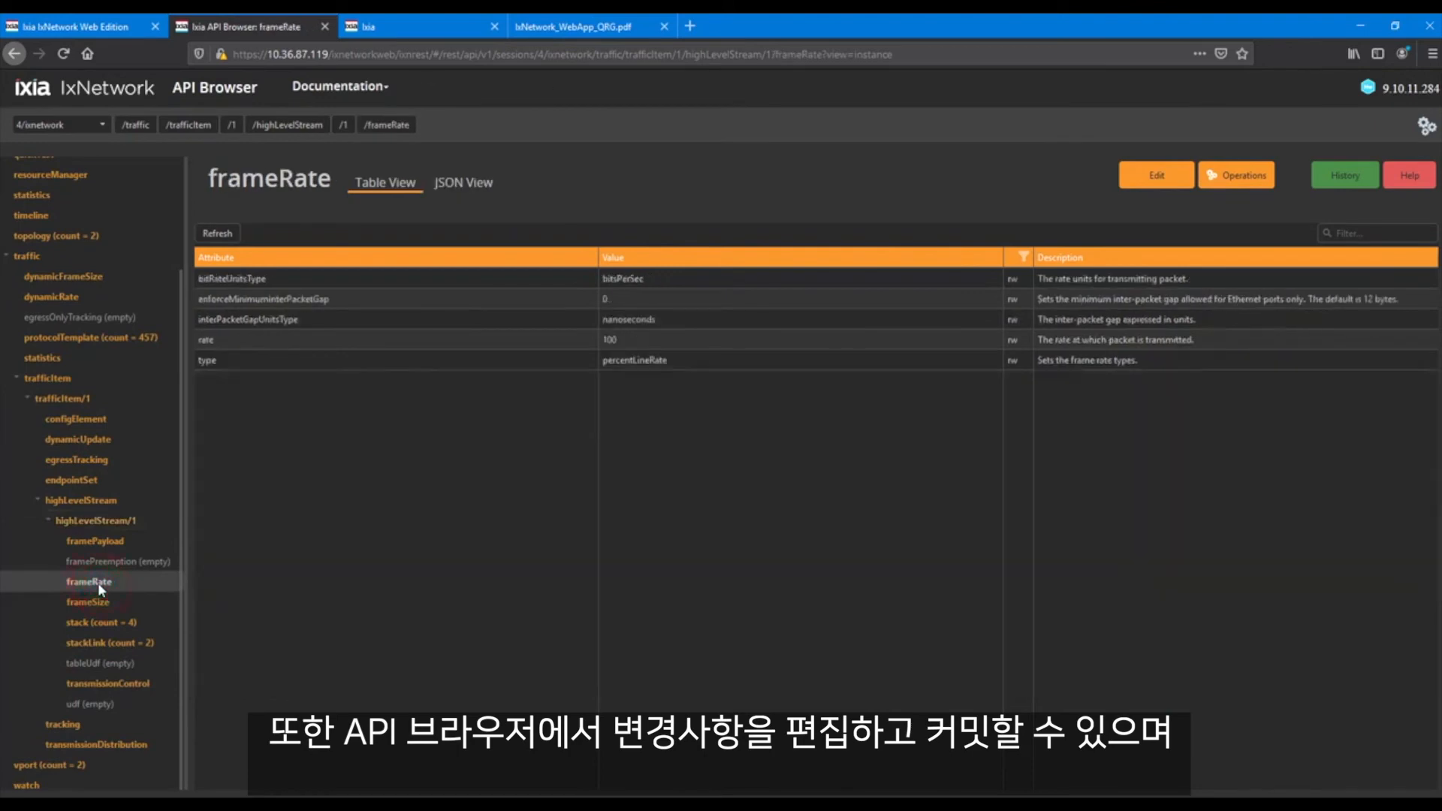
{"action": "left_click", "coordinate": [1157, 175]}
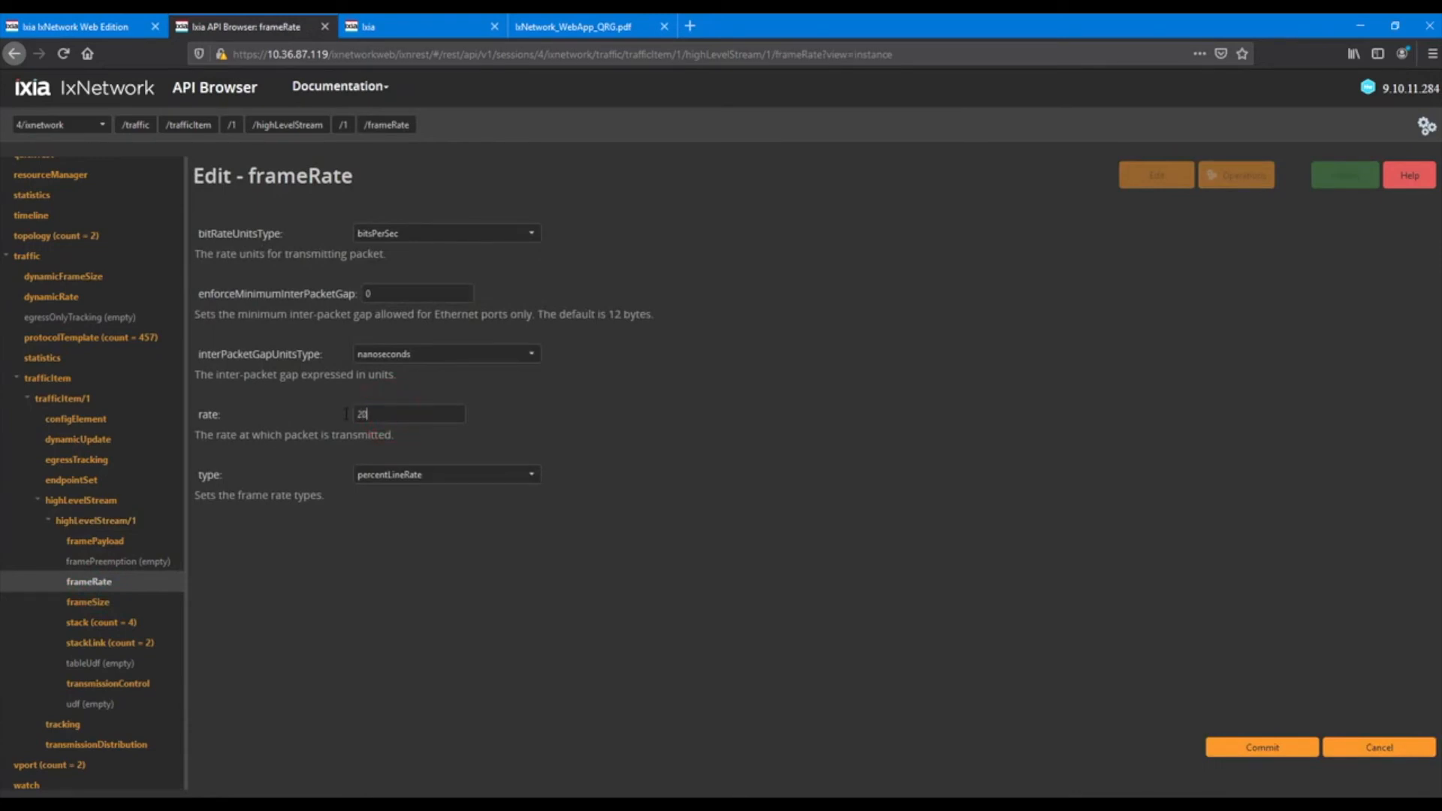
{"action": "left_click", "coordinate": [1286, 750]}
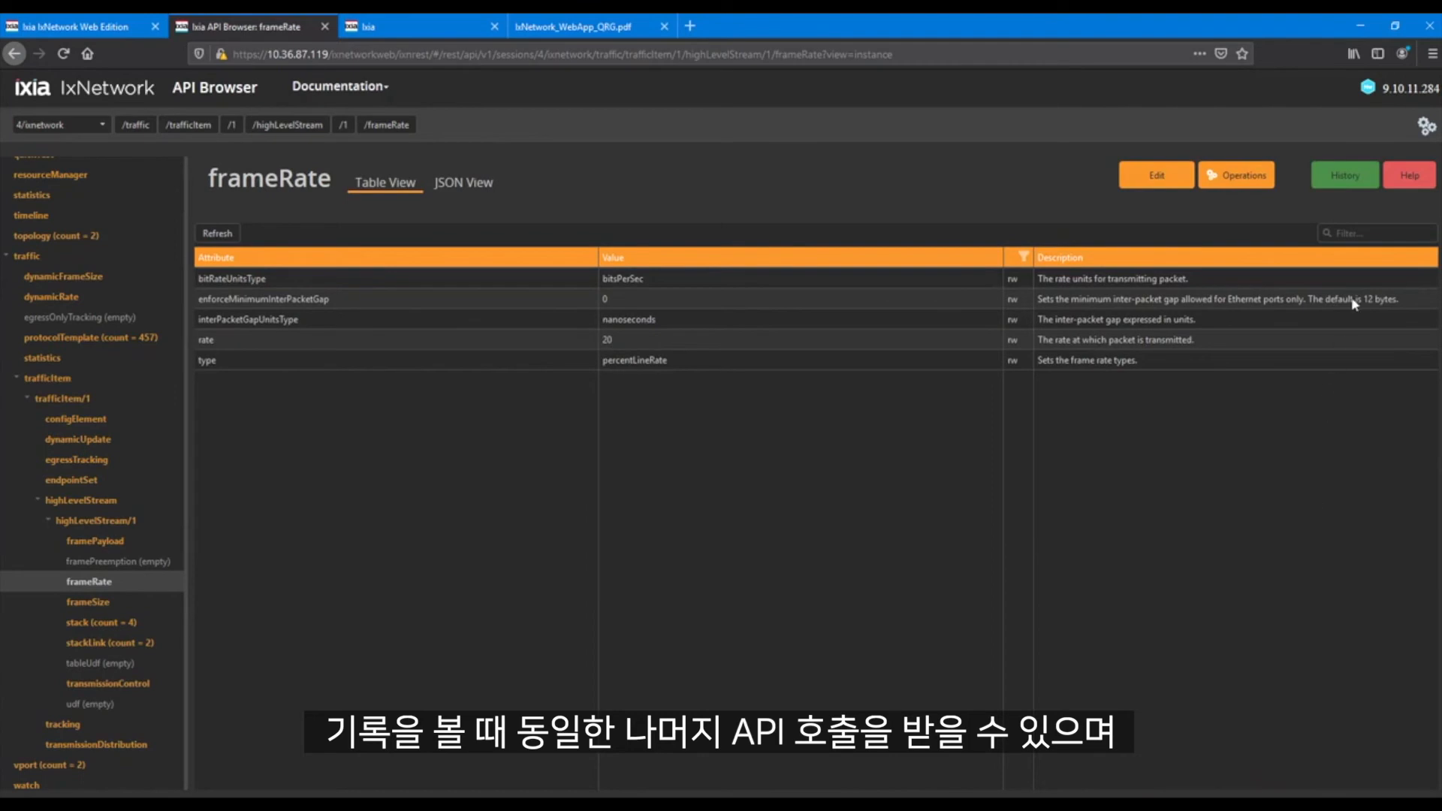
Examine the REST and Python code snippets for the frameRate PATCH command in the API Browser history
{"action": "left_click", "coordinate": [1344, 175]}
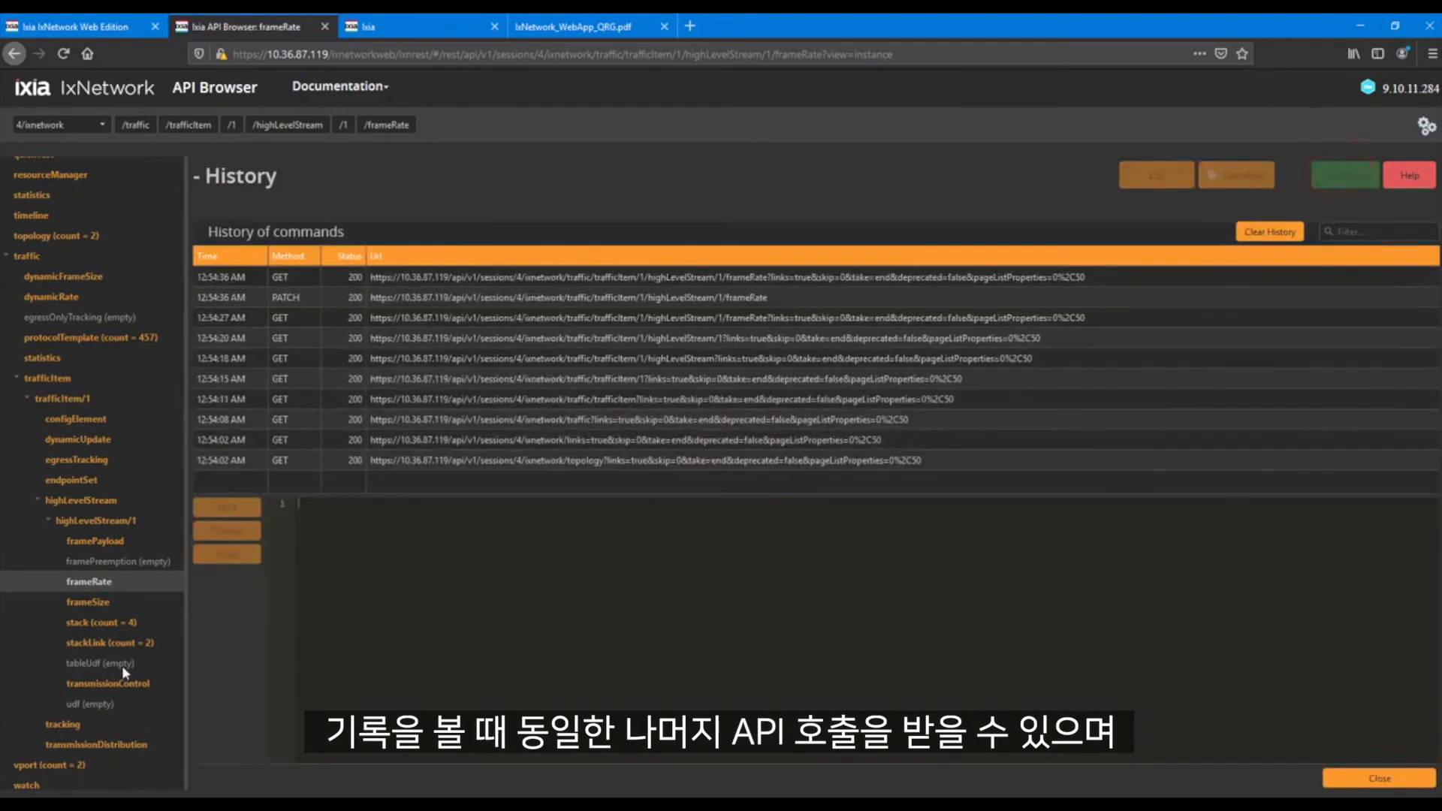
{"action": "left_click", "coordinate": [300, 299]}
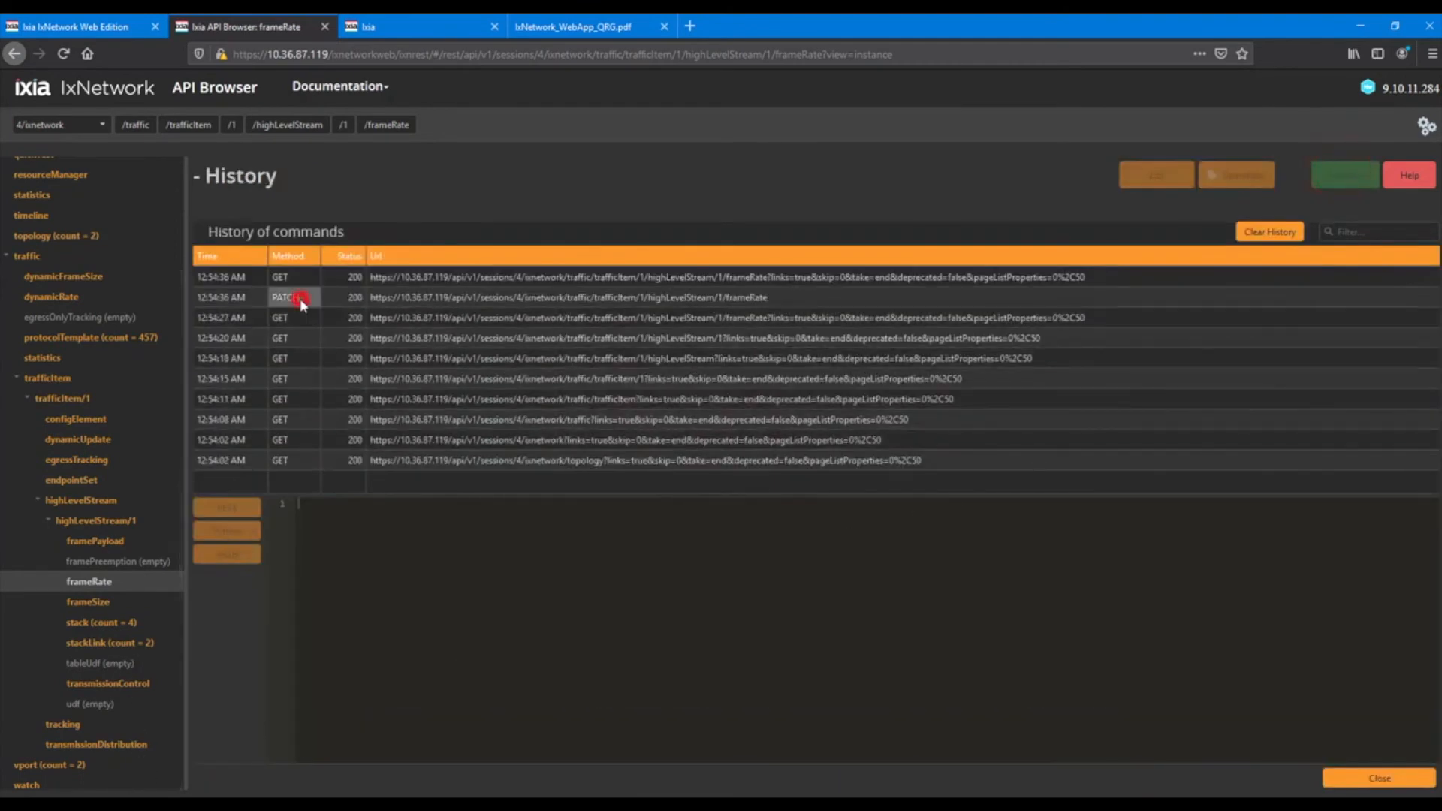
{"action": "left_click", "coordinate": [351, 598]}
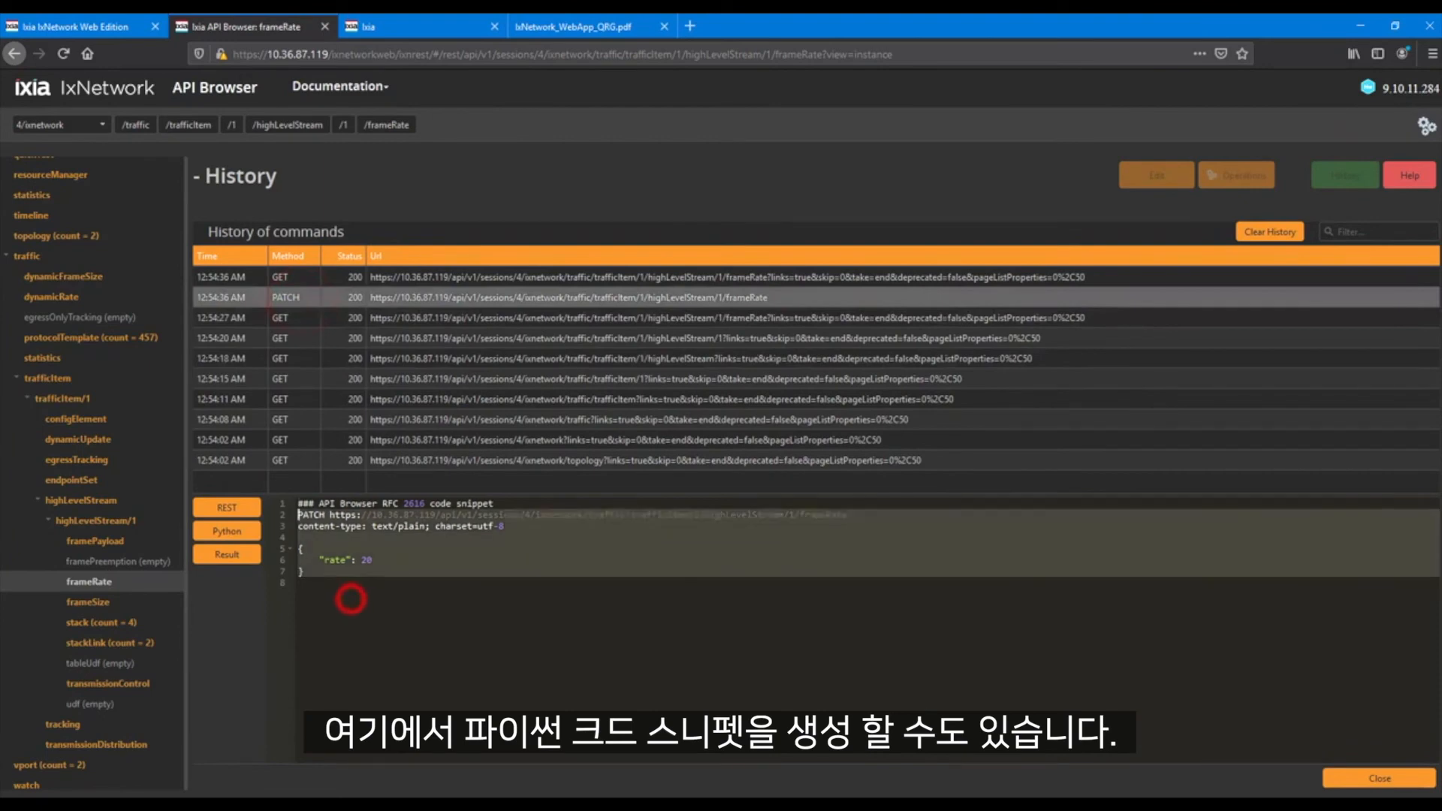
{"action": "left_click", "coordinate": [255, 541]}
{"action": "left_click", "coordinate": [350, 642]}
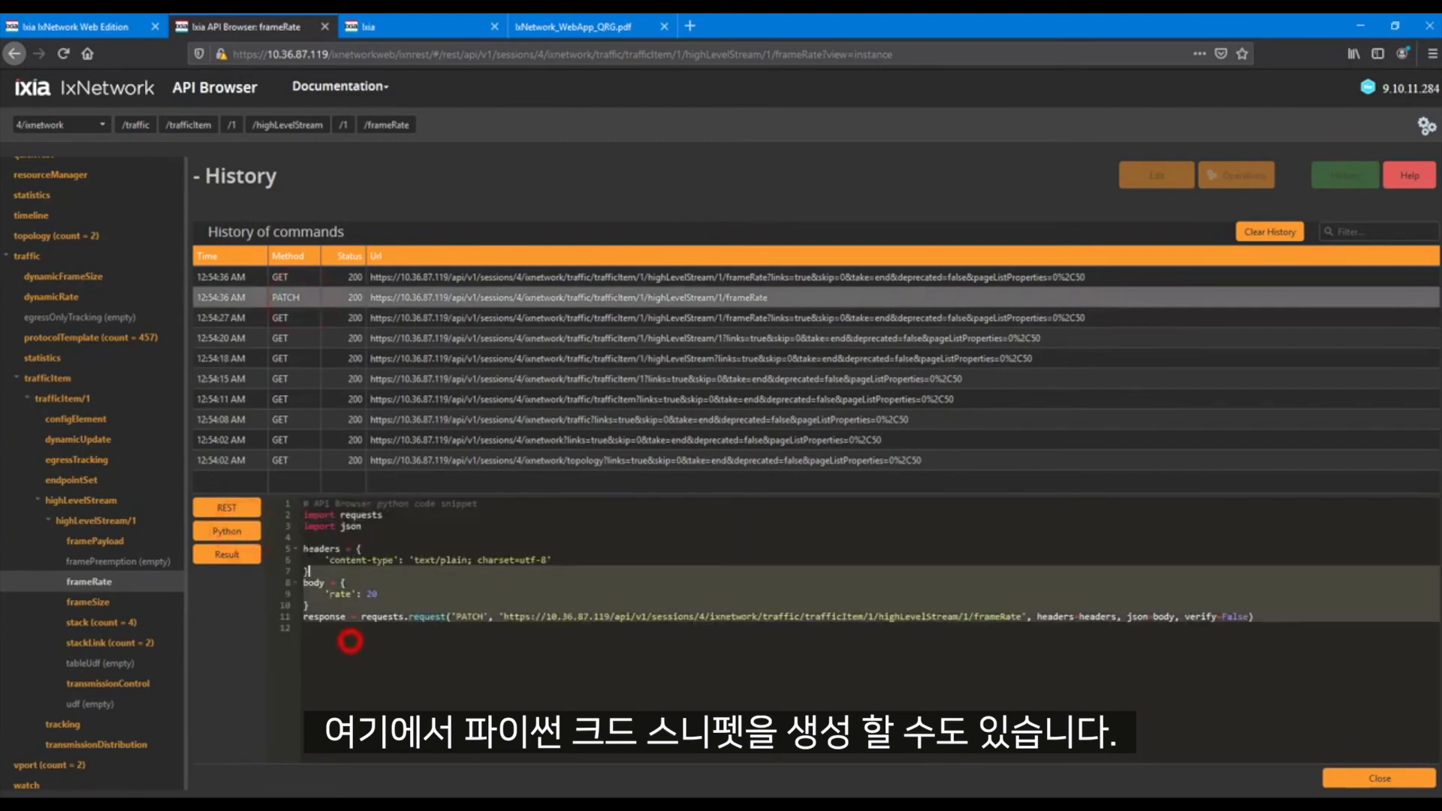
{"action": "left_click_drag", "start_coordinate": [303, 516], "coordinate": [302, 504]}
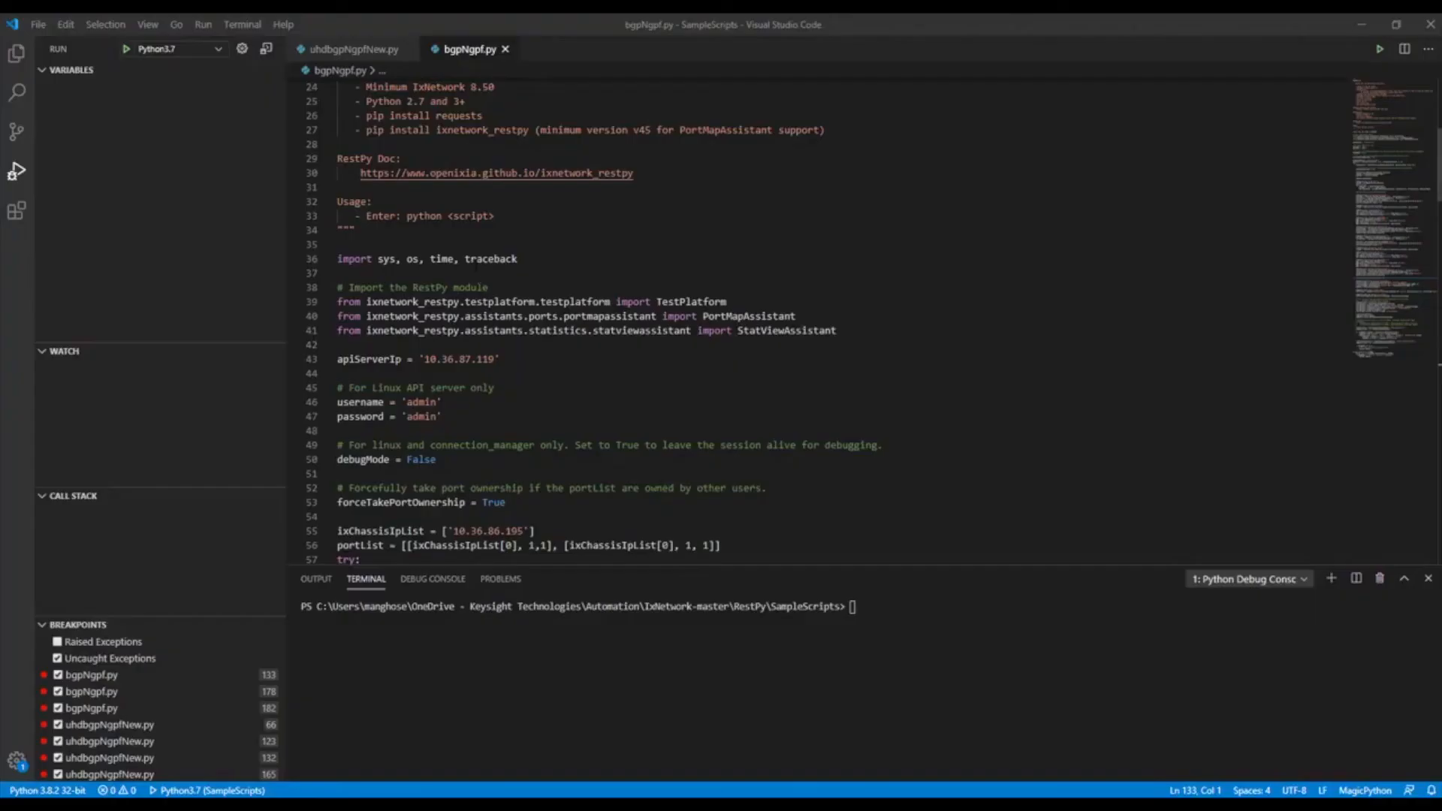
{"action": "scroll", "coordinate": [475, 265], "scroll_direction": "down", "scroll_amount": 4}
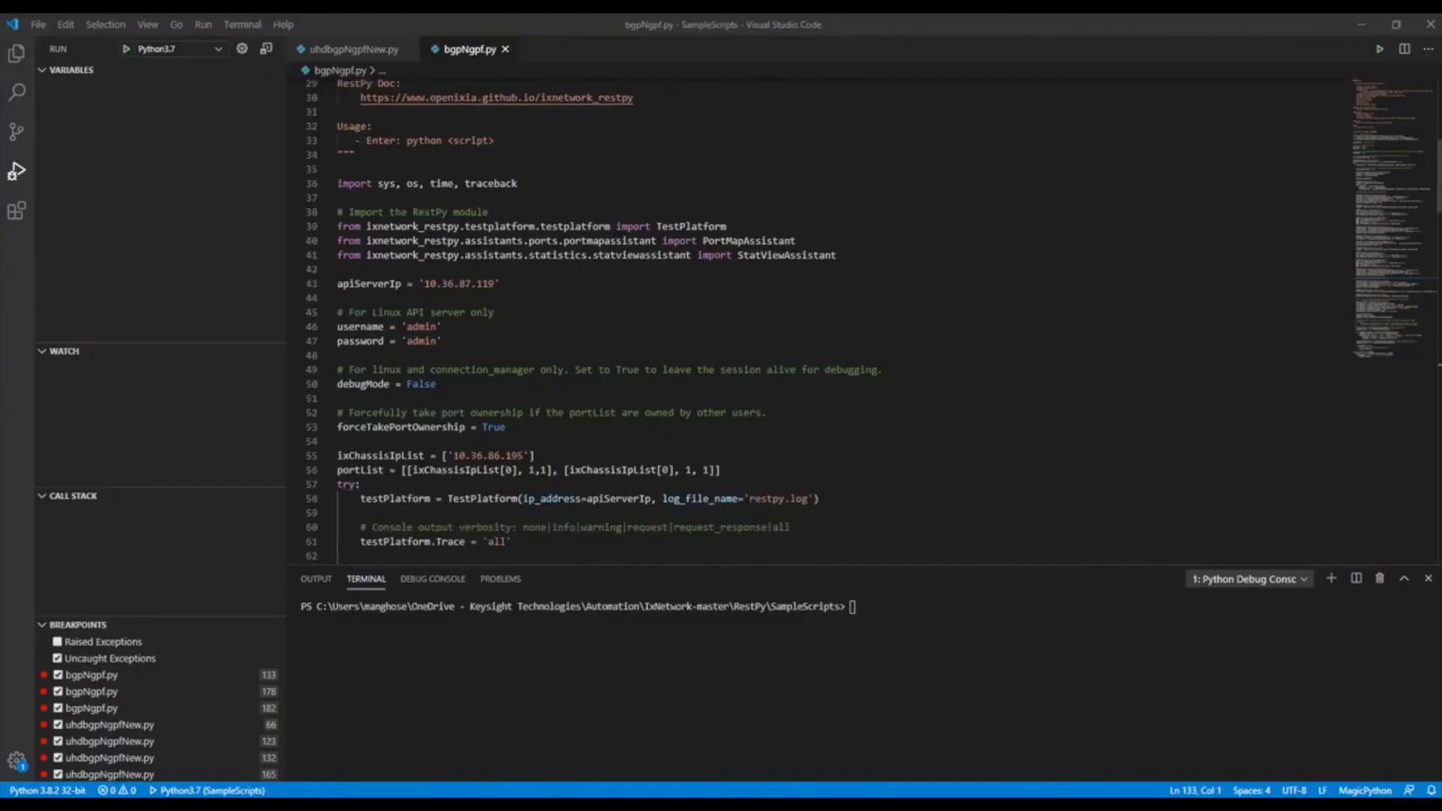
Switch to Visual Studio Code, run the bgpNgpf.py script, and open its IxNetwork Test 8 session in the browser
{"action": "left_click", "coordinate": [125, 52]}
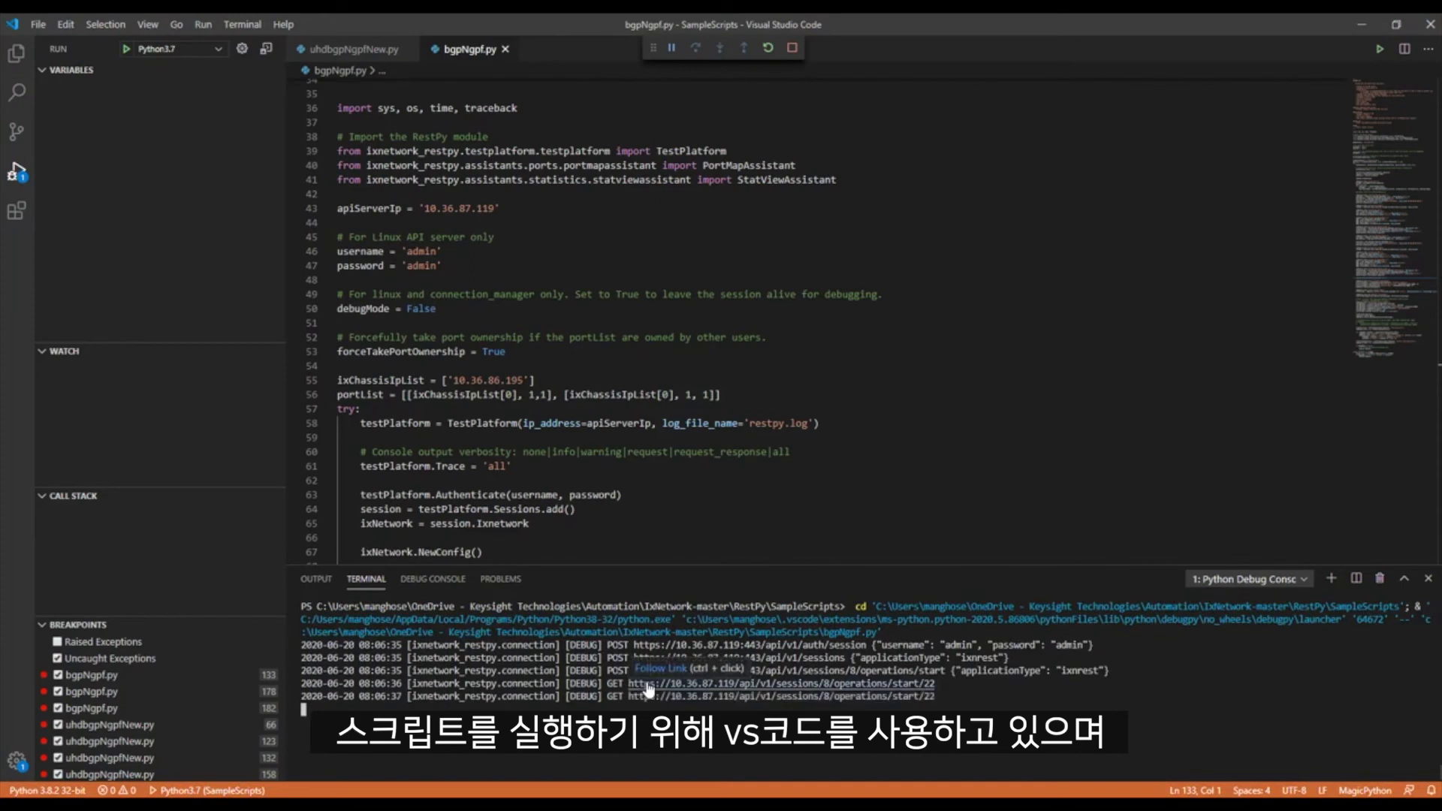
{"action": "key", "text": "alt+Tab"}
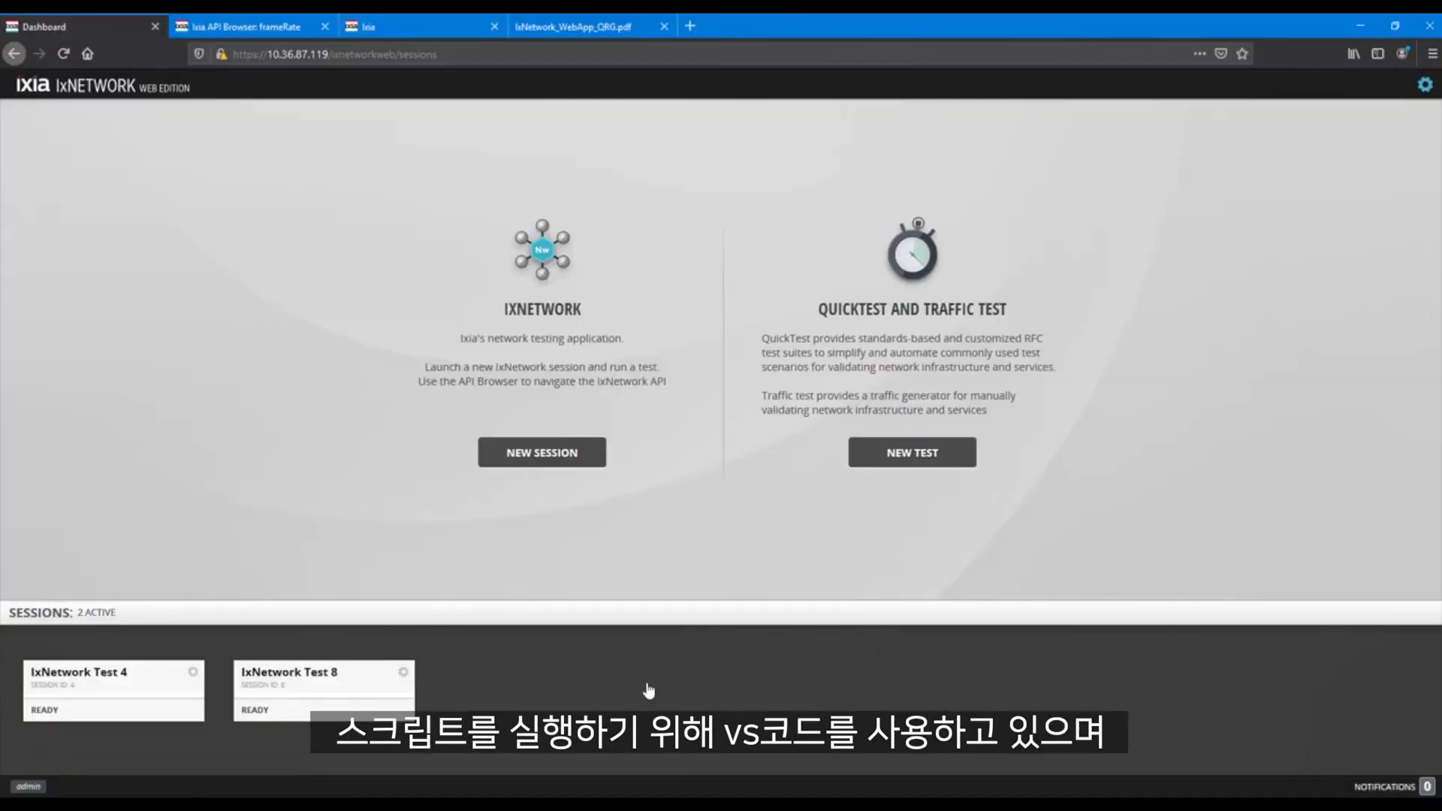
{"action": "left_click", "coordinate": [325, 689]}
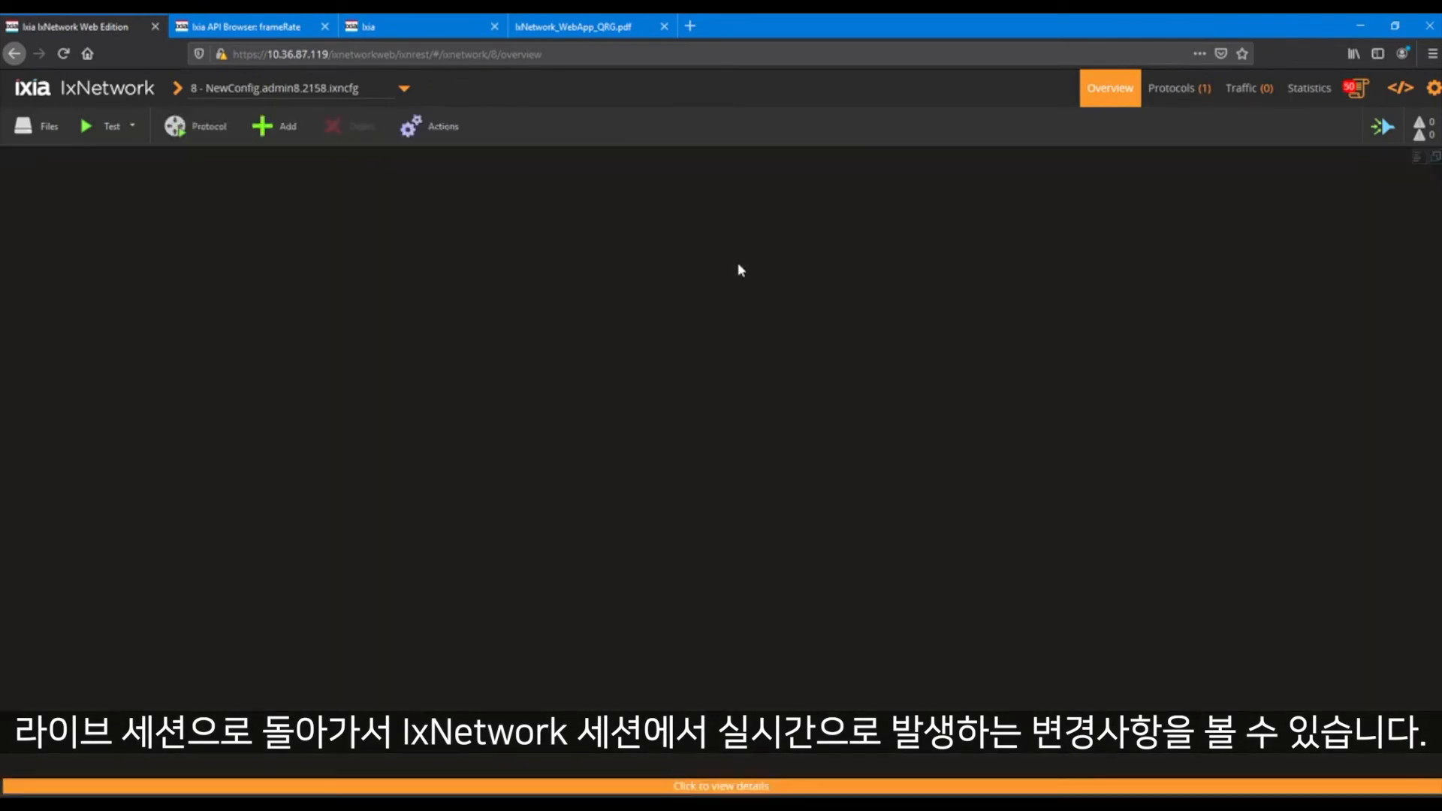
Open Script Watch and review the API requests logged from the running script
{"action": "left_click", "coordinate": [1354, 92]}
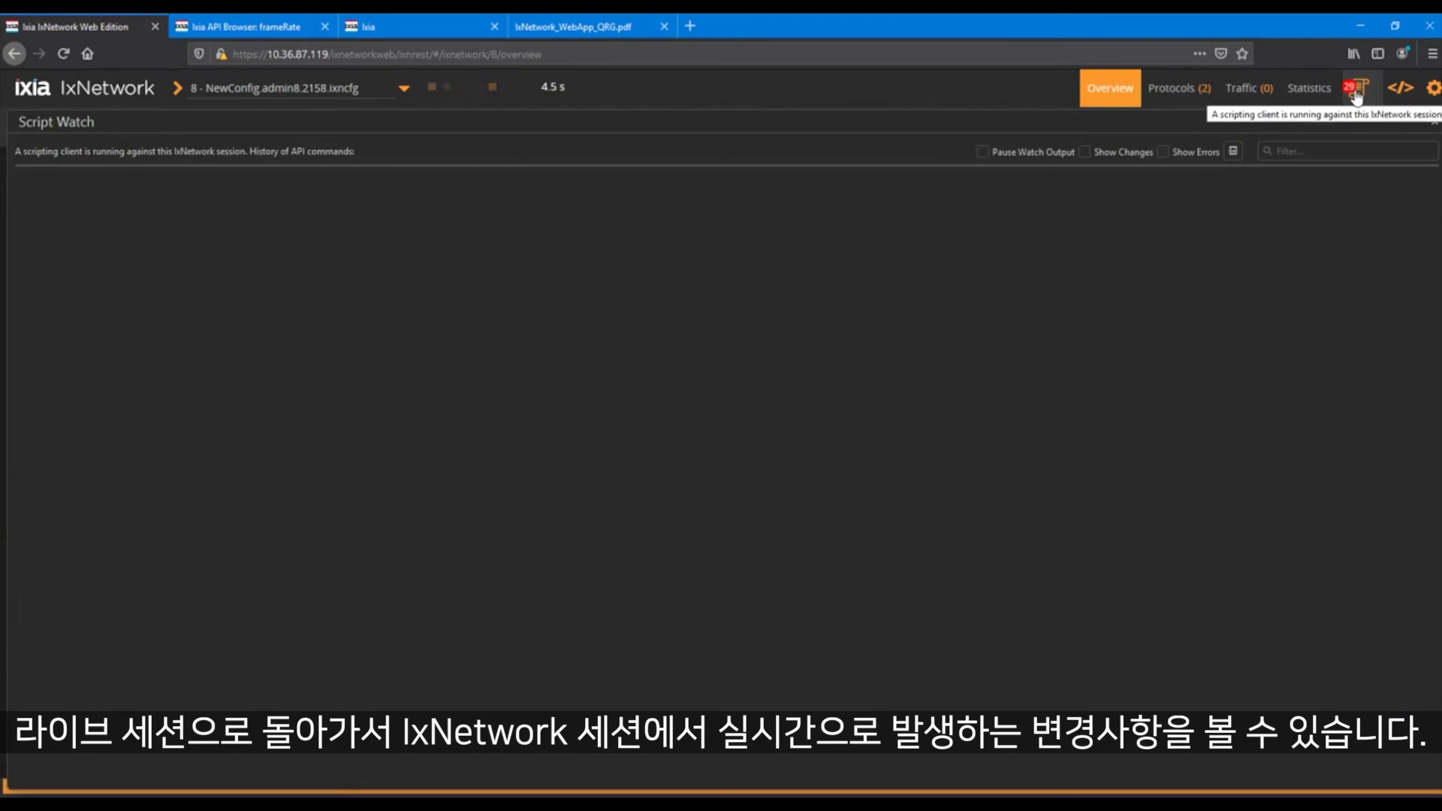
{"action": "scroll", "coordinate": [645, 392], "scroll_direction": "down", "scroll_amount": 5}
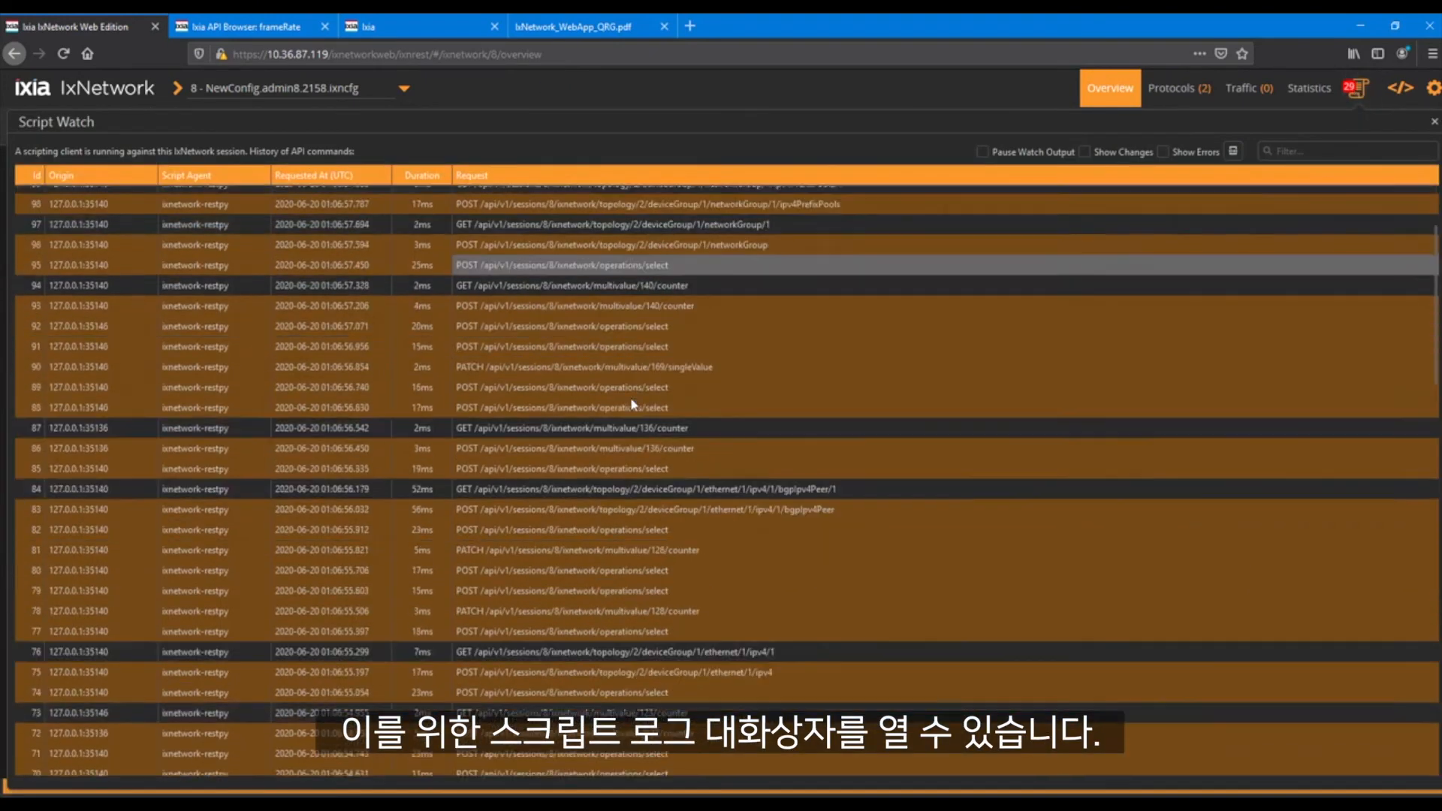
{"action": "scroll", "coordinate": [631, 403], "scroll_direction": "down", "scroll_amount": 6}
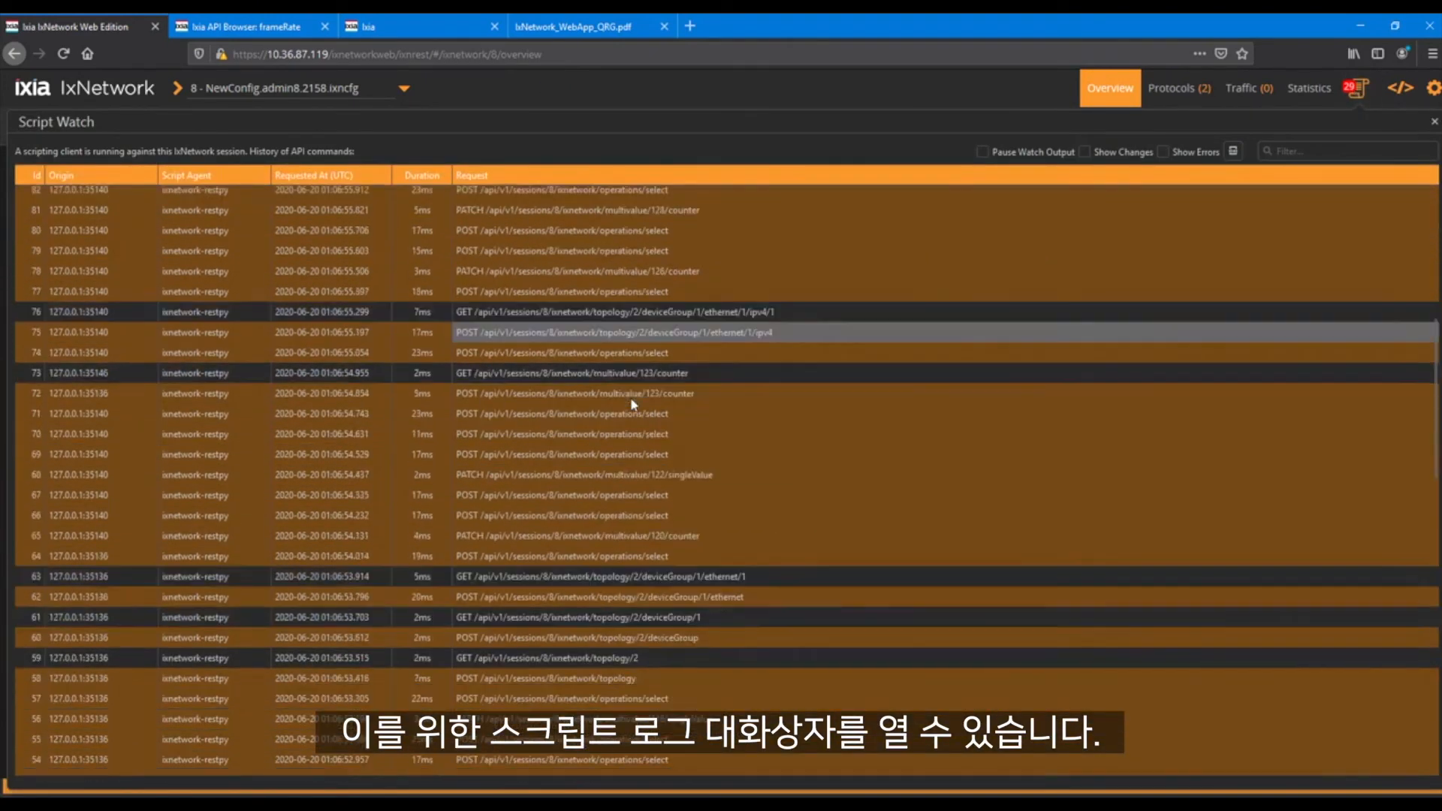
{"action": "scroll", "coordinate": [630, 403], "scroll_direction": "up", "scroll_amount": 4}
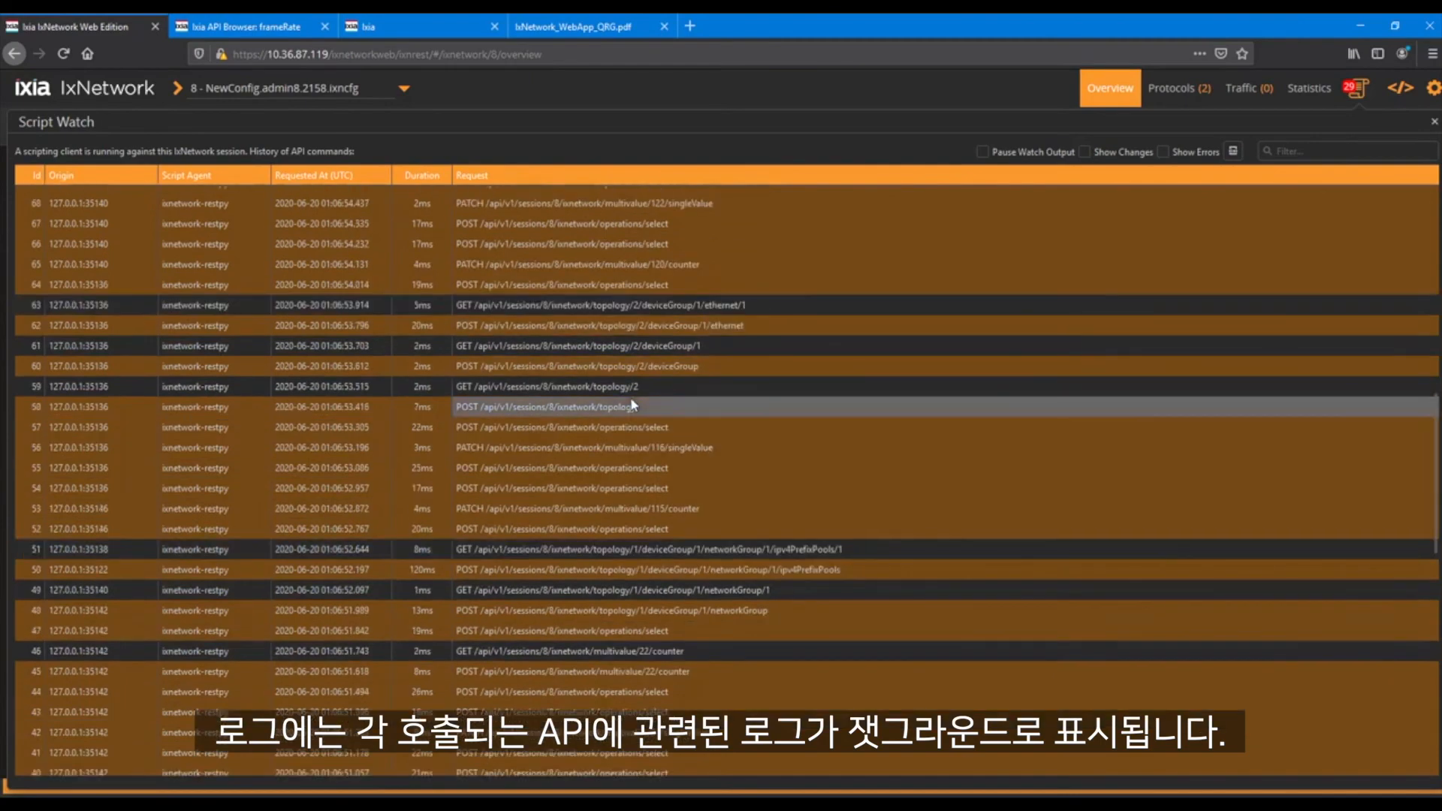
{"action": "scroll", "coordinate": [633, 404], "scroll_direction": "up", "scroll_amount": 7}
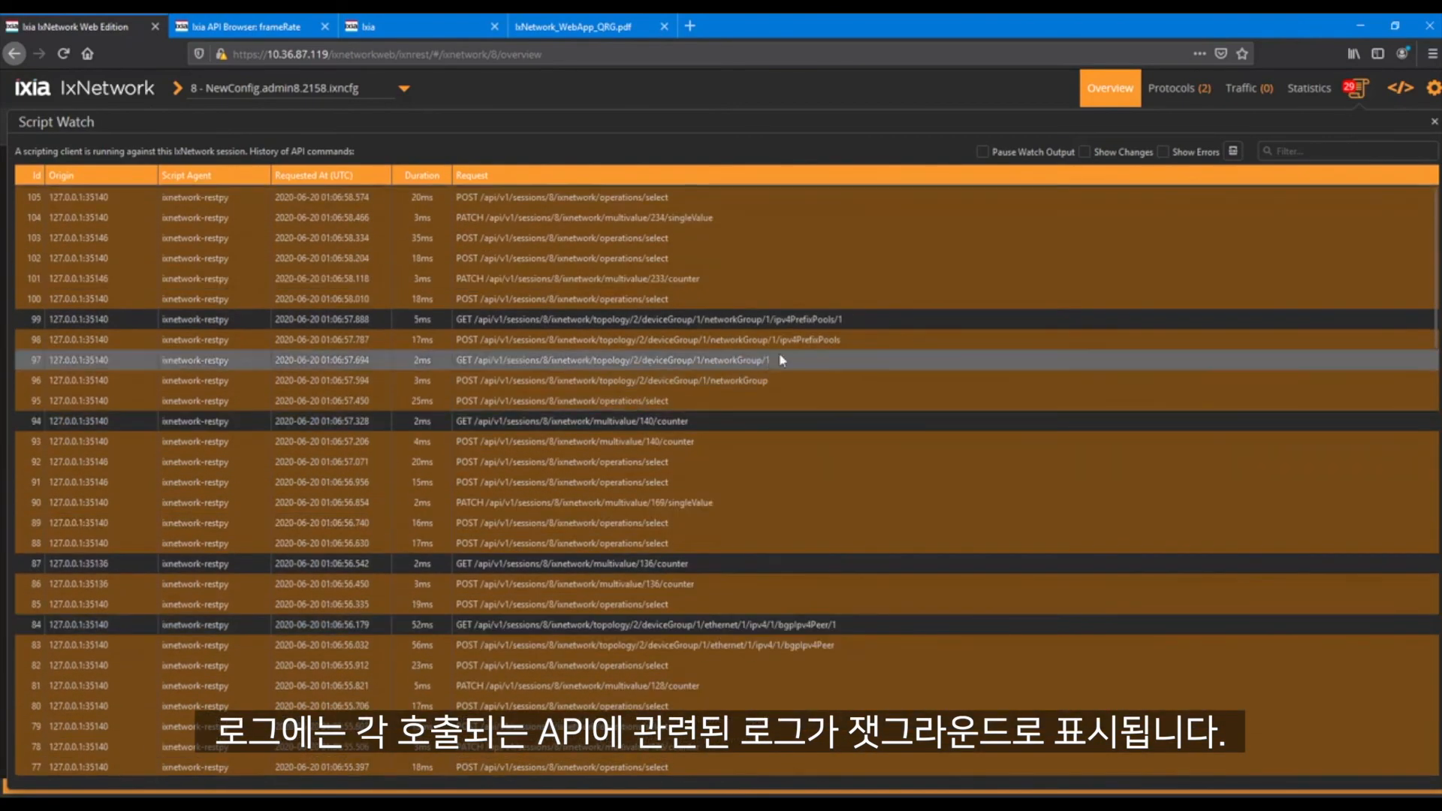
Leave Script Watch and view the topologies built by the script in the session overview
{"action": "left_click", "coordinate": [1361, 89]}
{"action": "left_click", "coordinate": [1361, 90]}
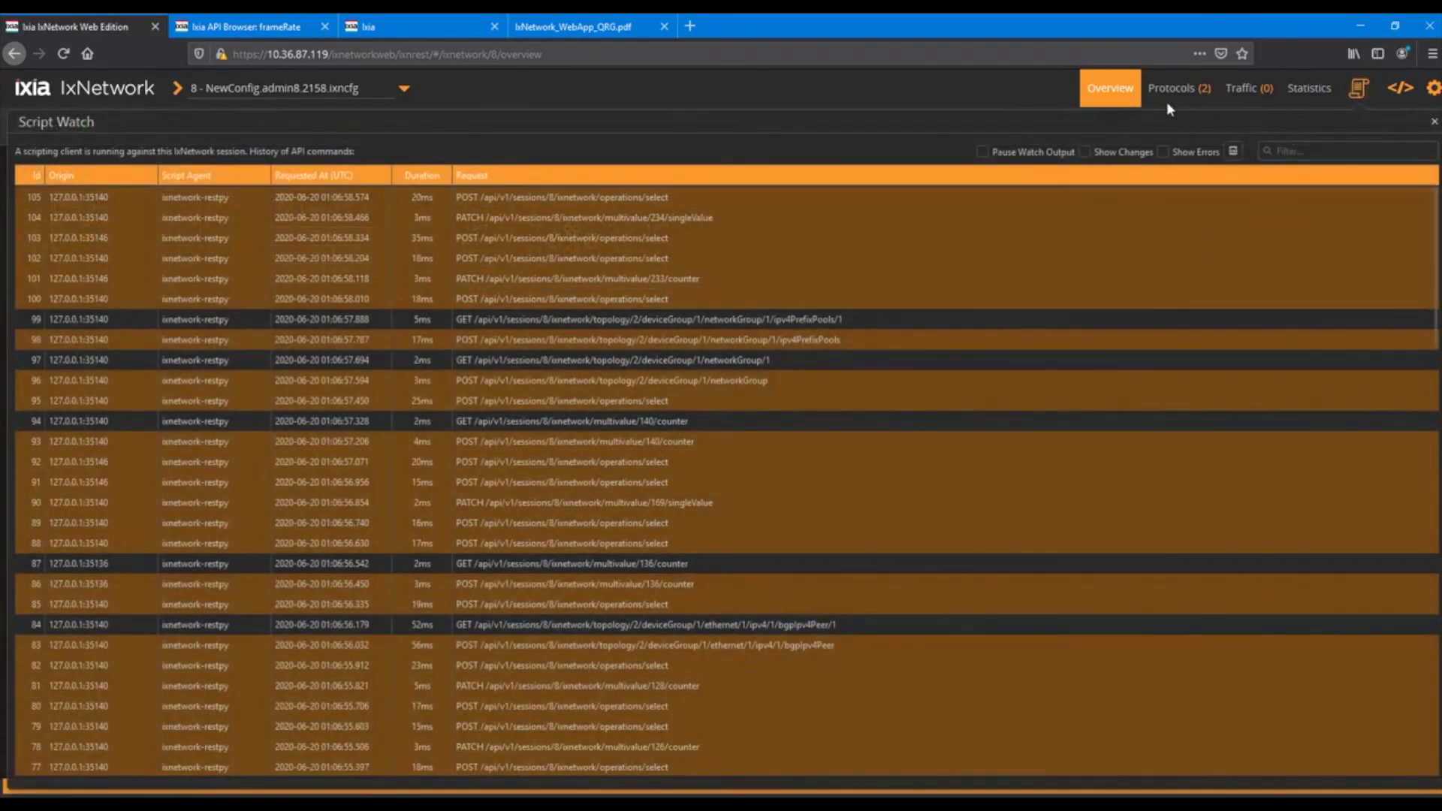
{"action": "left_click", "coordinate": [1111, 92]}
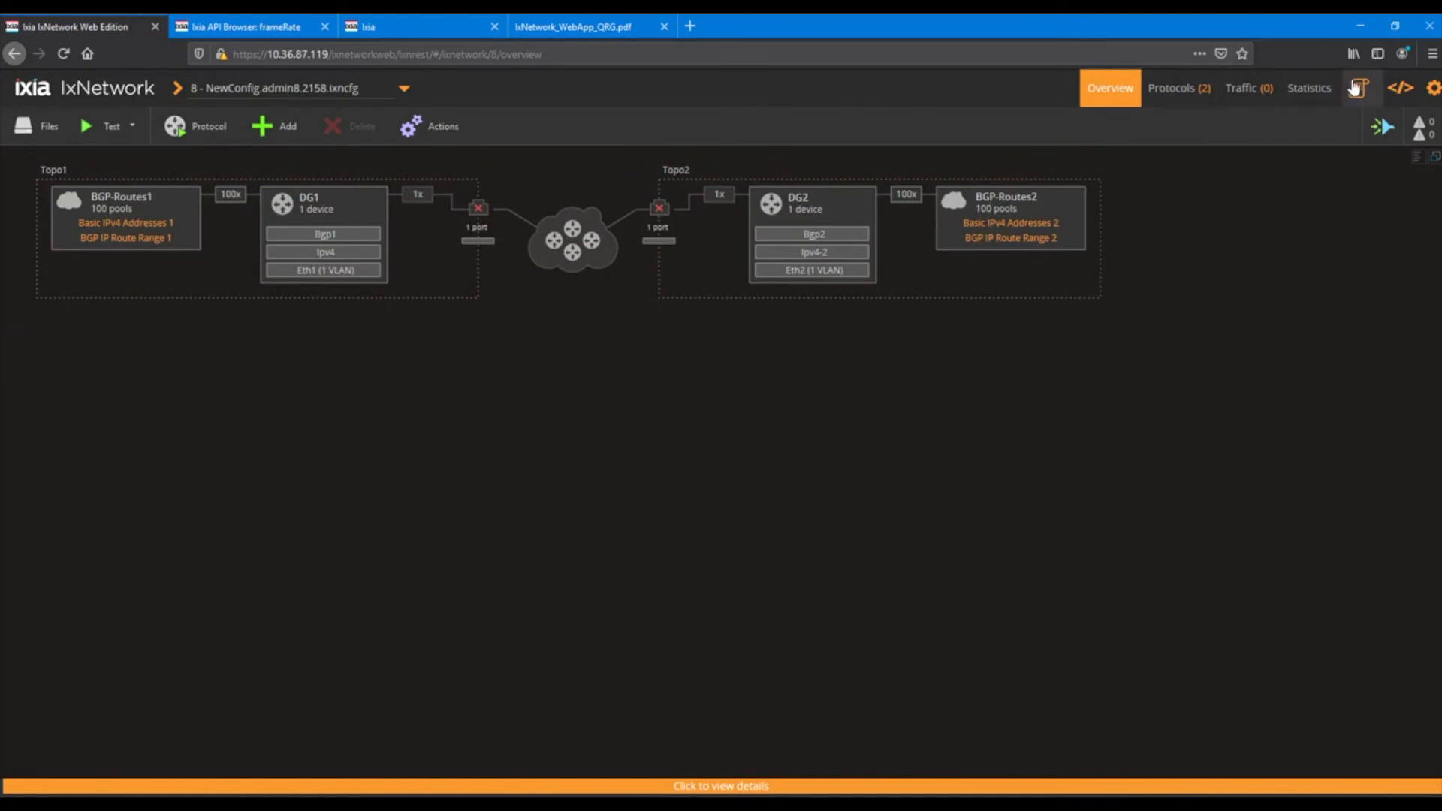
Reopen Script Watch and try its Show Changes and Show Errors filters
{"action": "left_click", "coordinate": [1357, 89]}
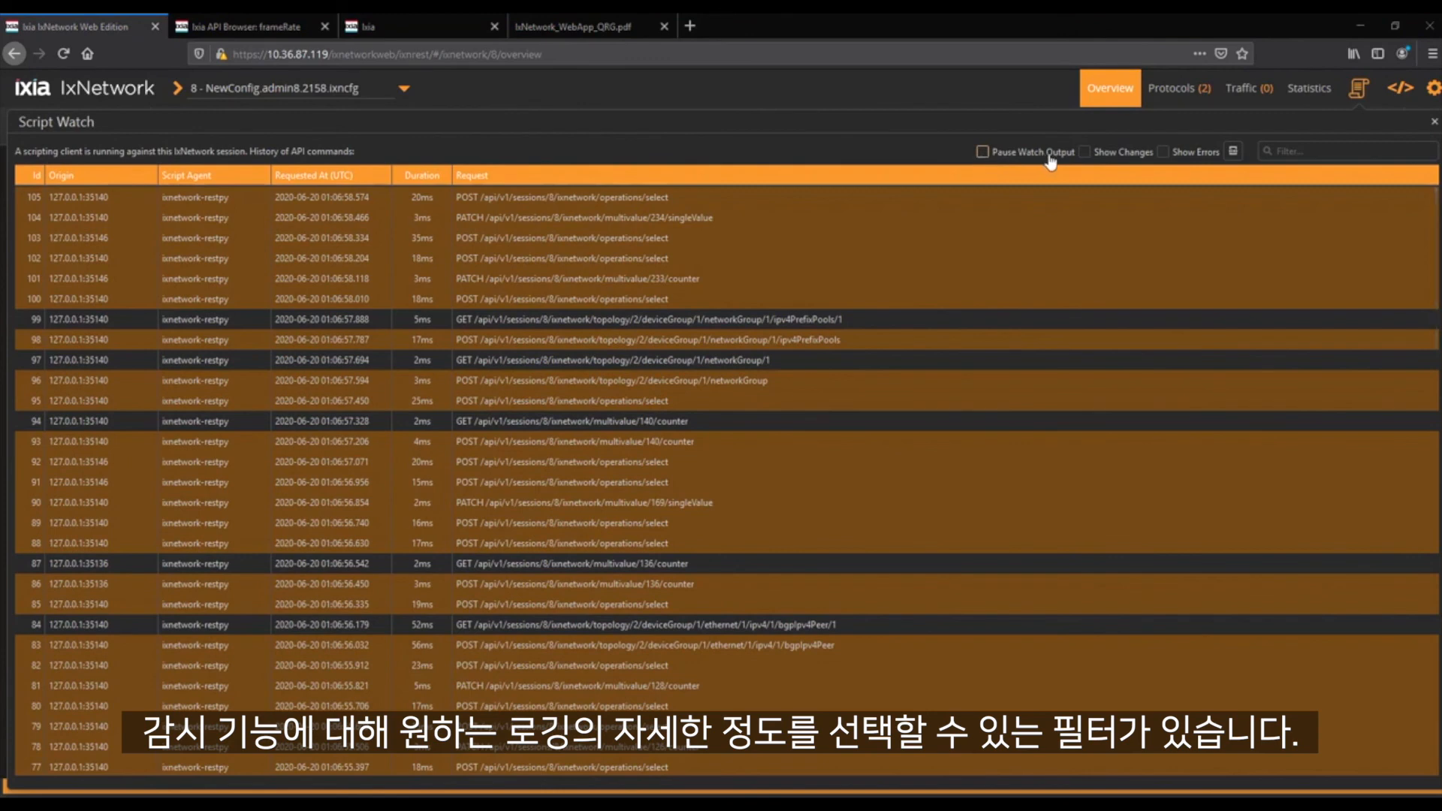
{"action": "left_click", "coordinate": [1084, 155]}
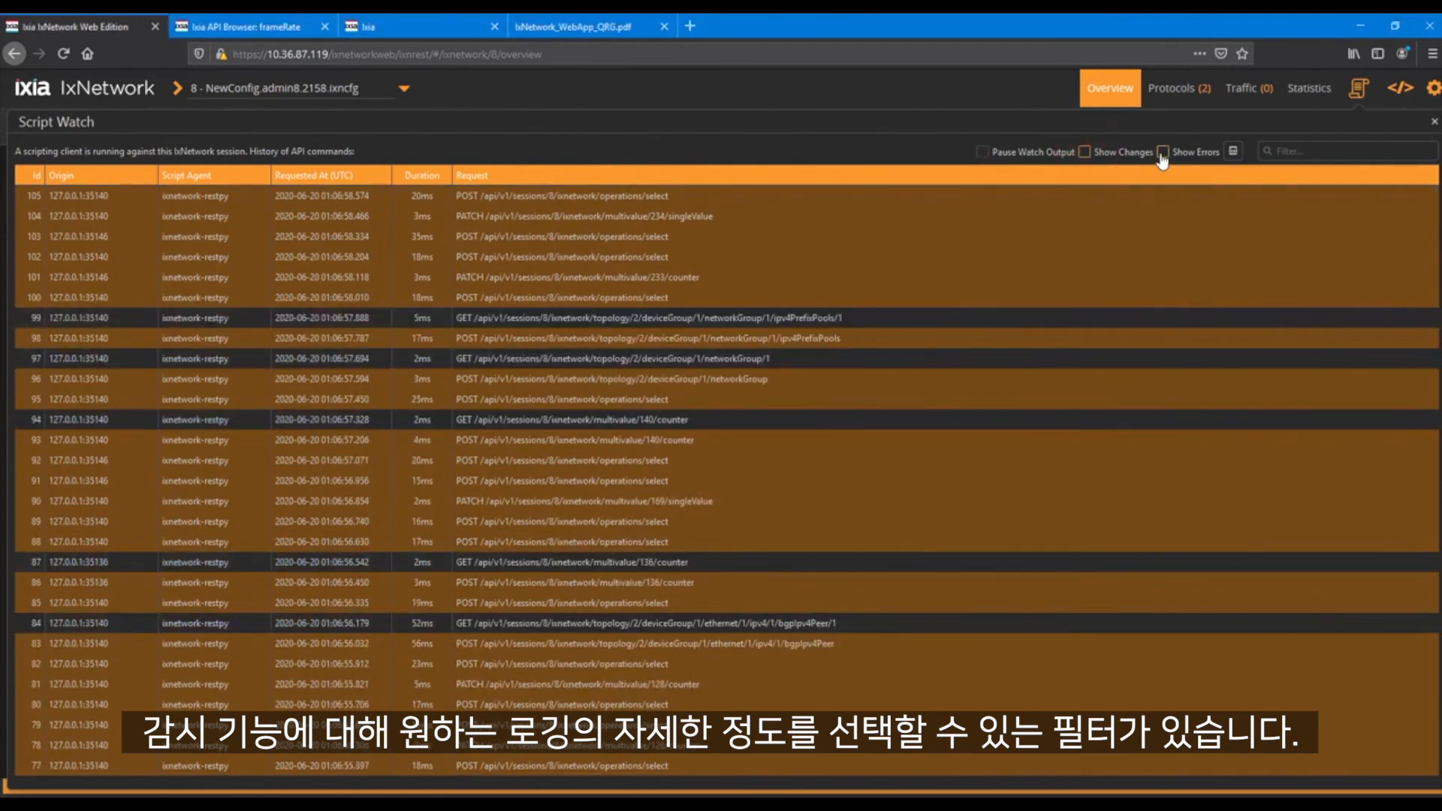
{"action": "left_click", "coordinate": [1163, 154]}
{"action": "left_click", "coordinate": [1162, 153]}
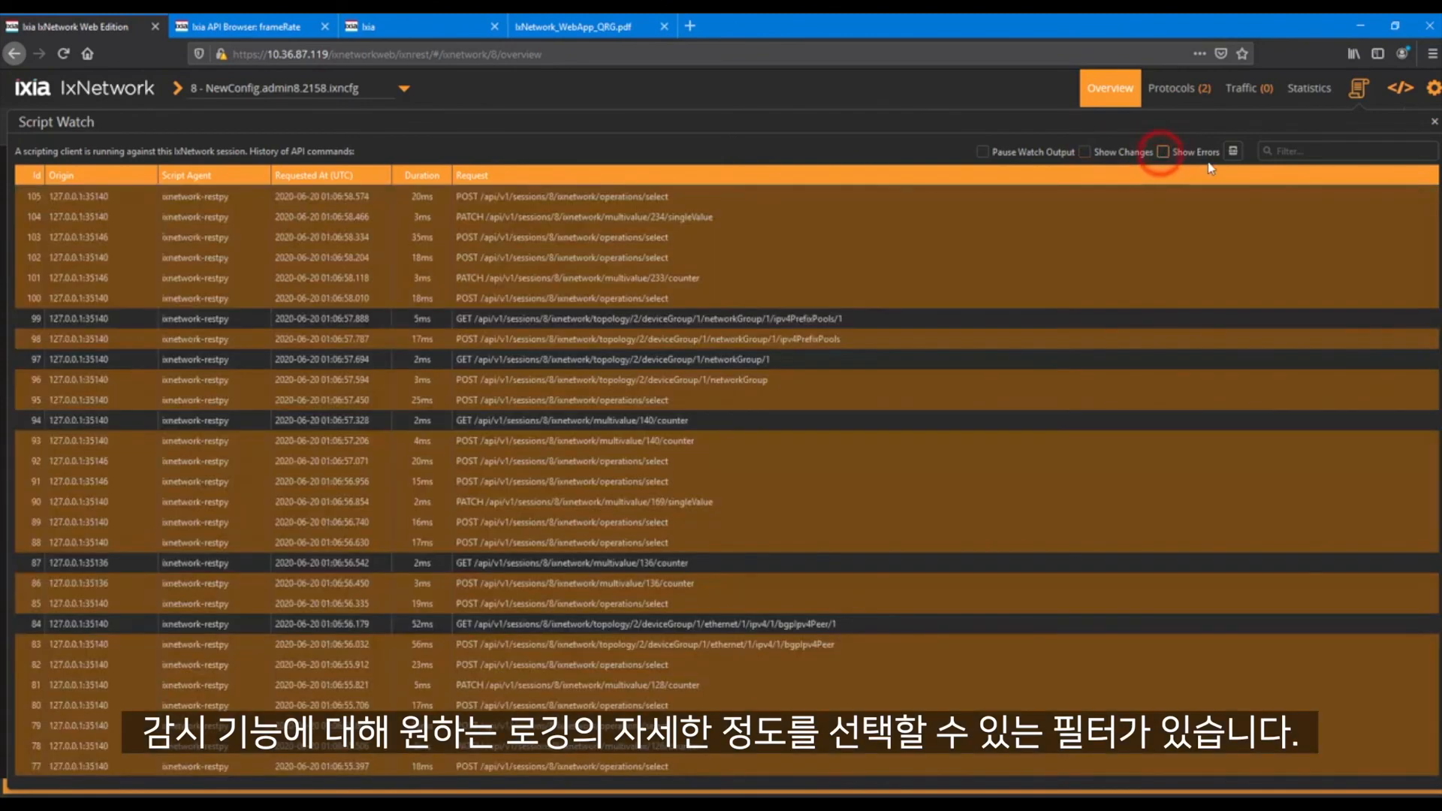
Export the Script Watch log as ScriptWatch.xlsx, open it in Excel, and look through the listed requests
{"action": "left_click", "coordinate": [1232, 154]}
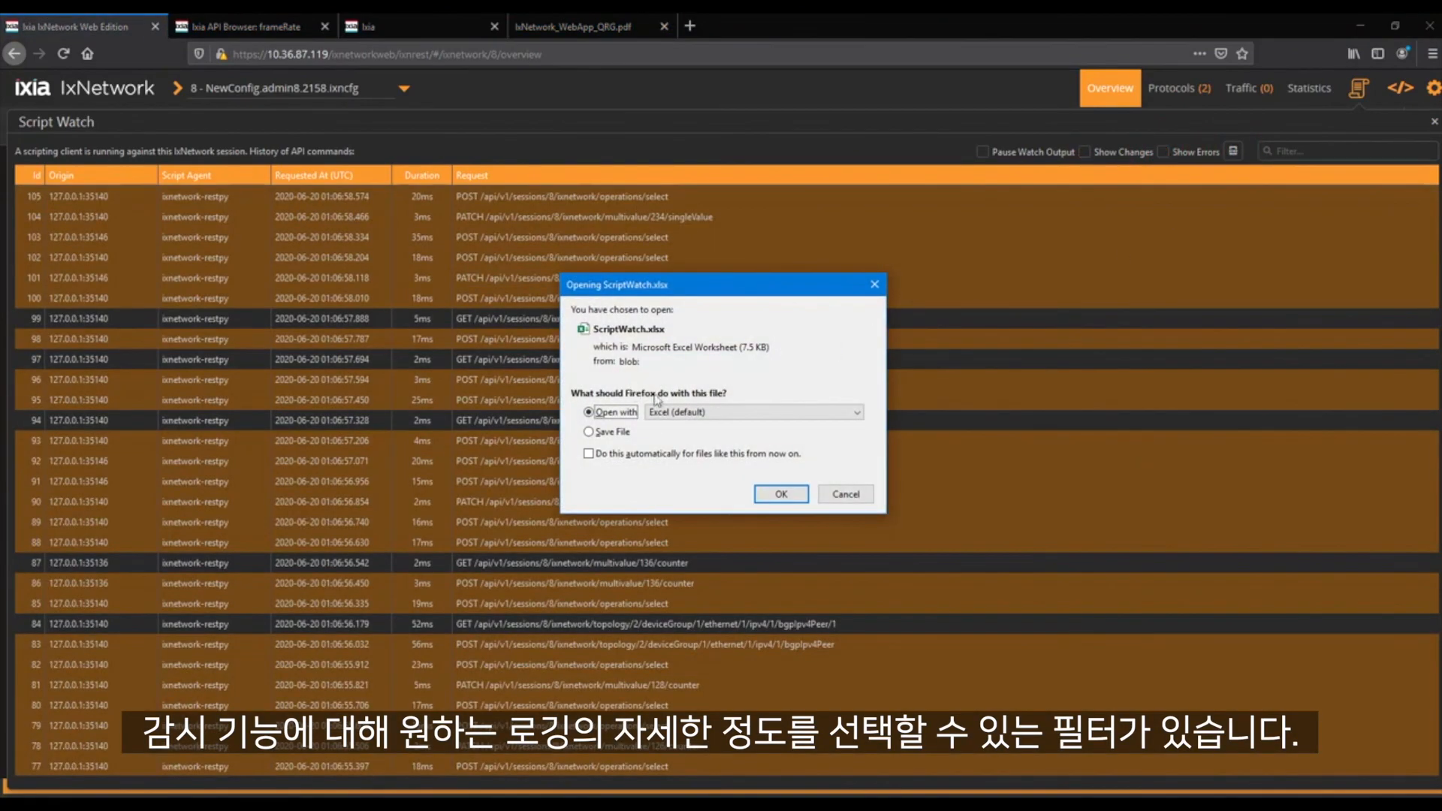
{"action": "left_click", "coordinate": [783, 497]}
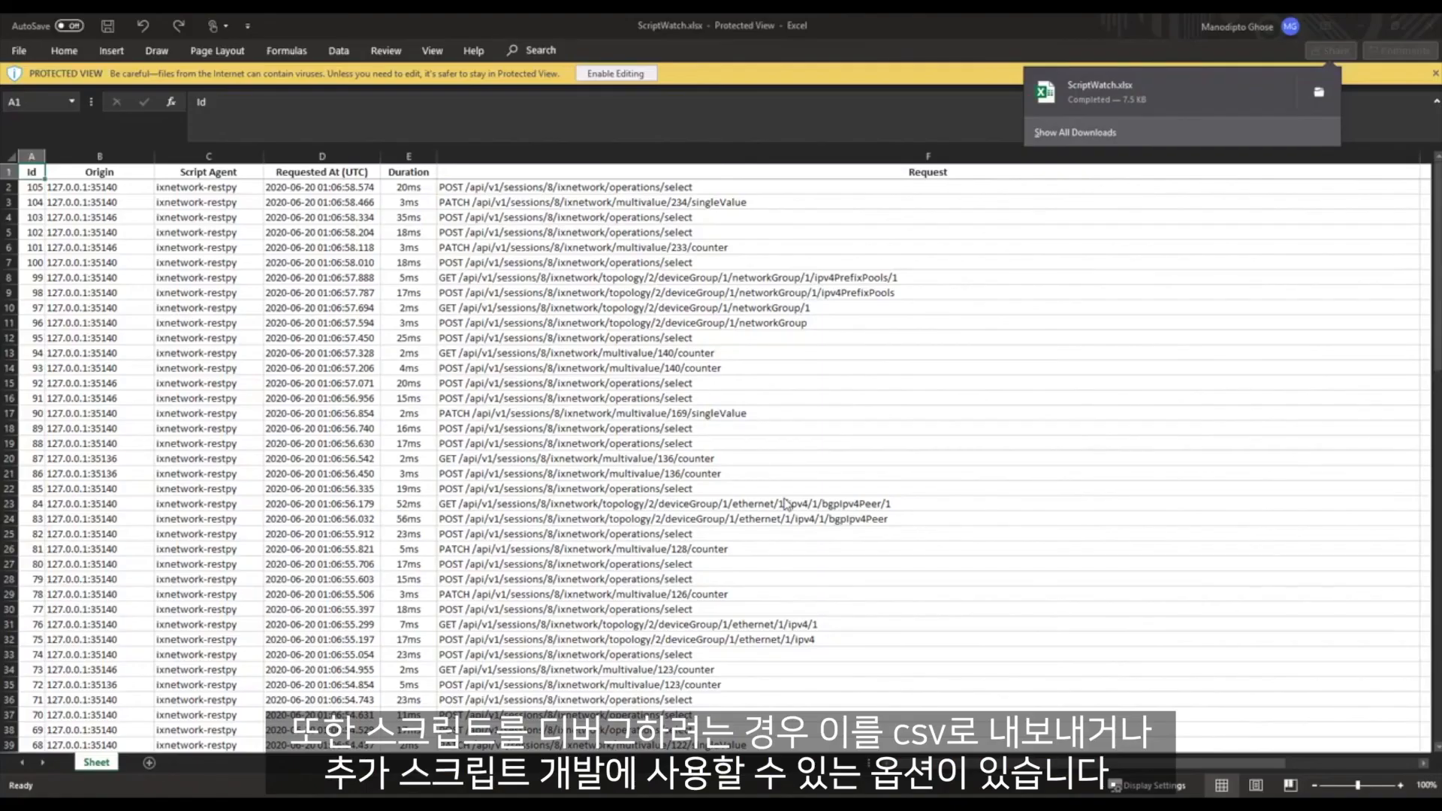
{"action": "left_click", "coordinate": [944, 288]}
{"action": "scroll", "coordinate": [931, 338], "scroll_direction": "down", "scroll_amount": 8}
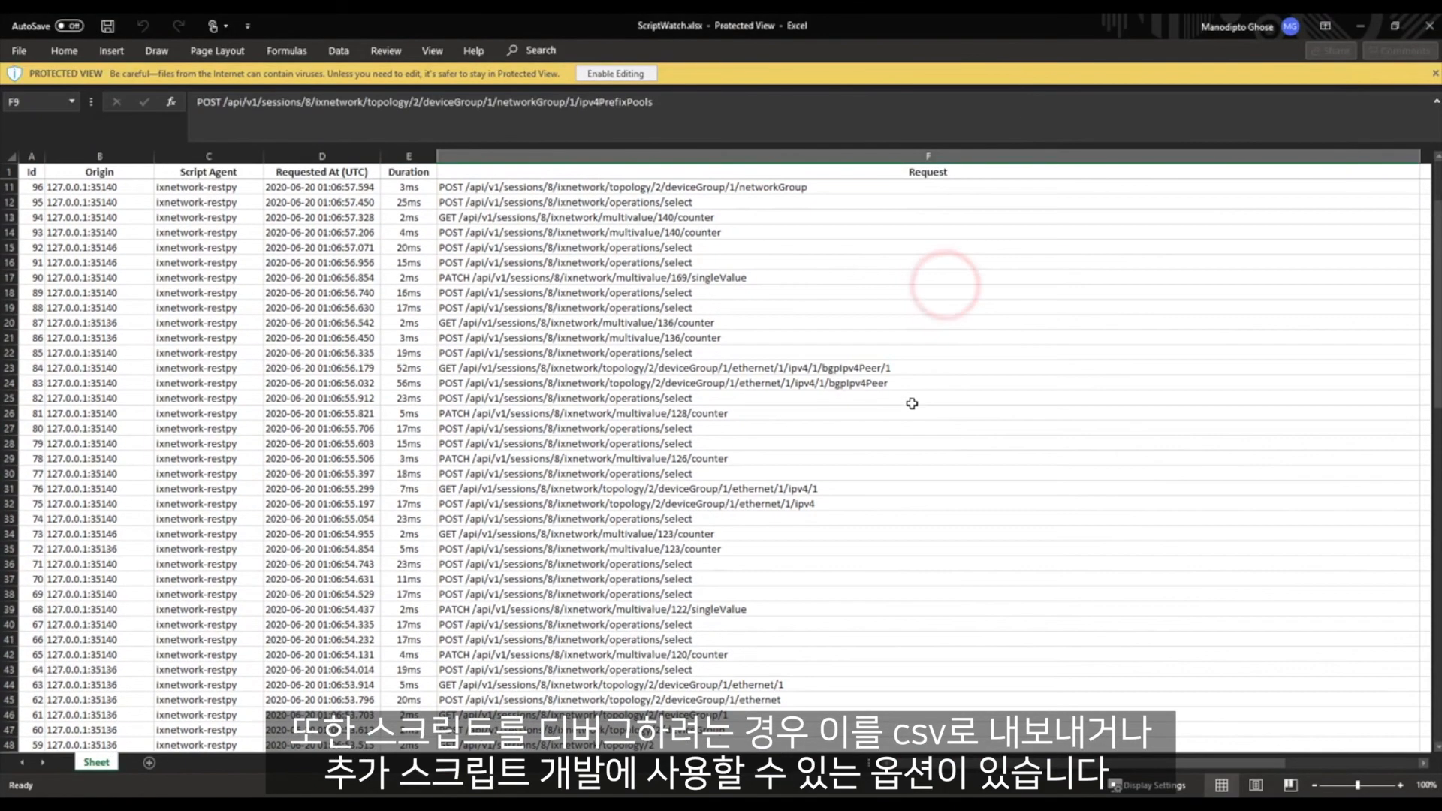
{"action": "scroll", "coordinate": [912, 403], "scroll_direction": "down", "scroll_amount": 1}
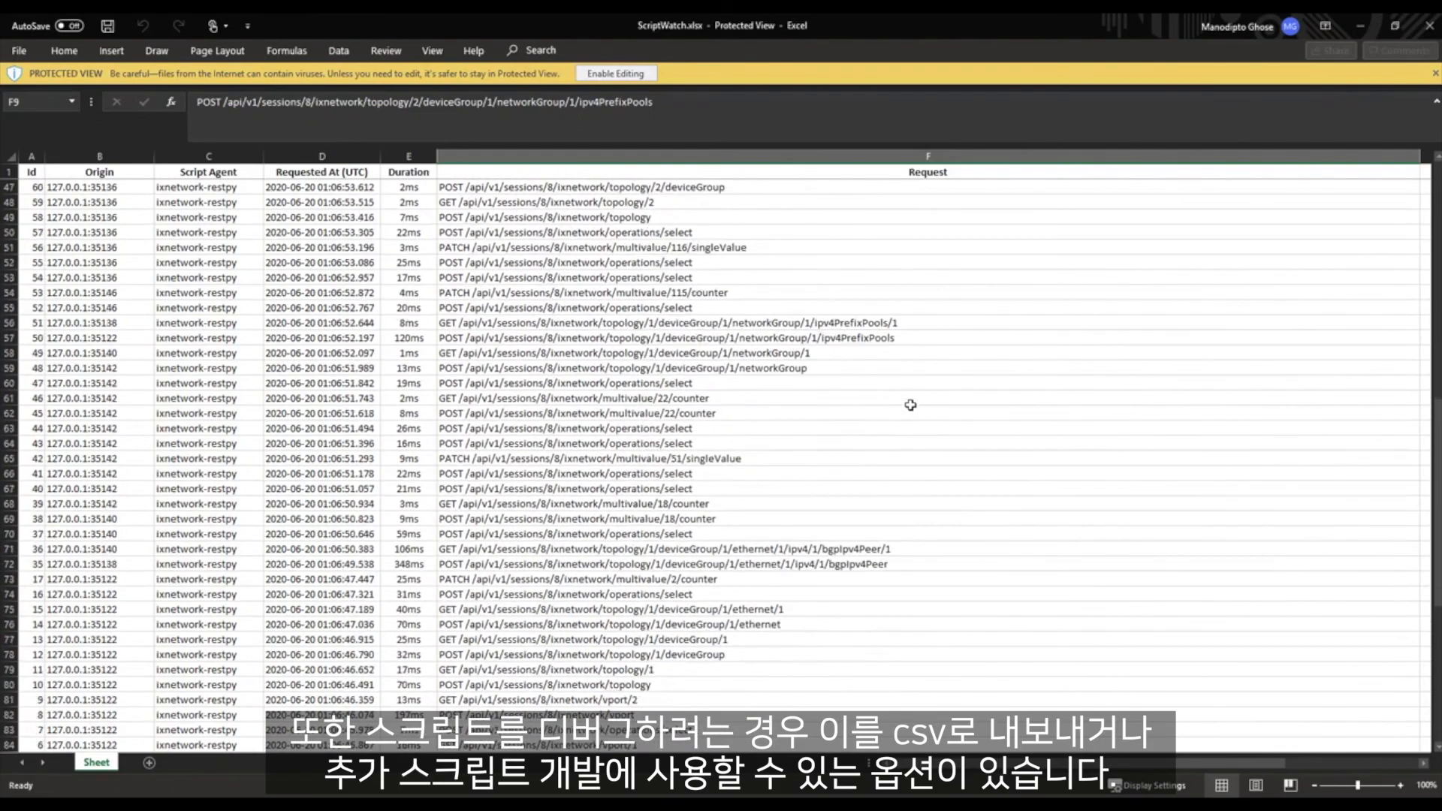
{"action": "scroll", "coordinate": [910, 406], "scroll_direction": "up", "scroll_amount": 8}
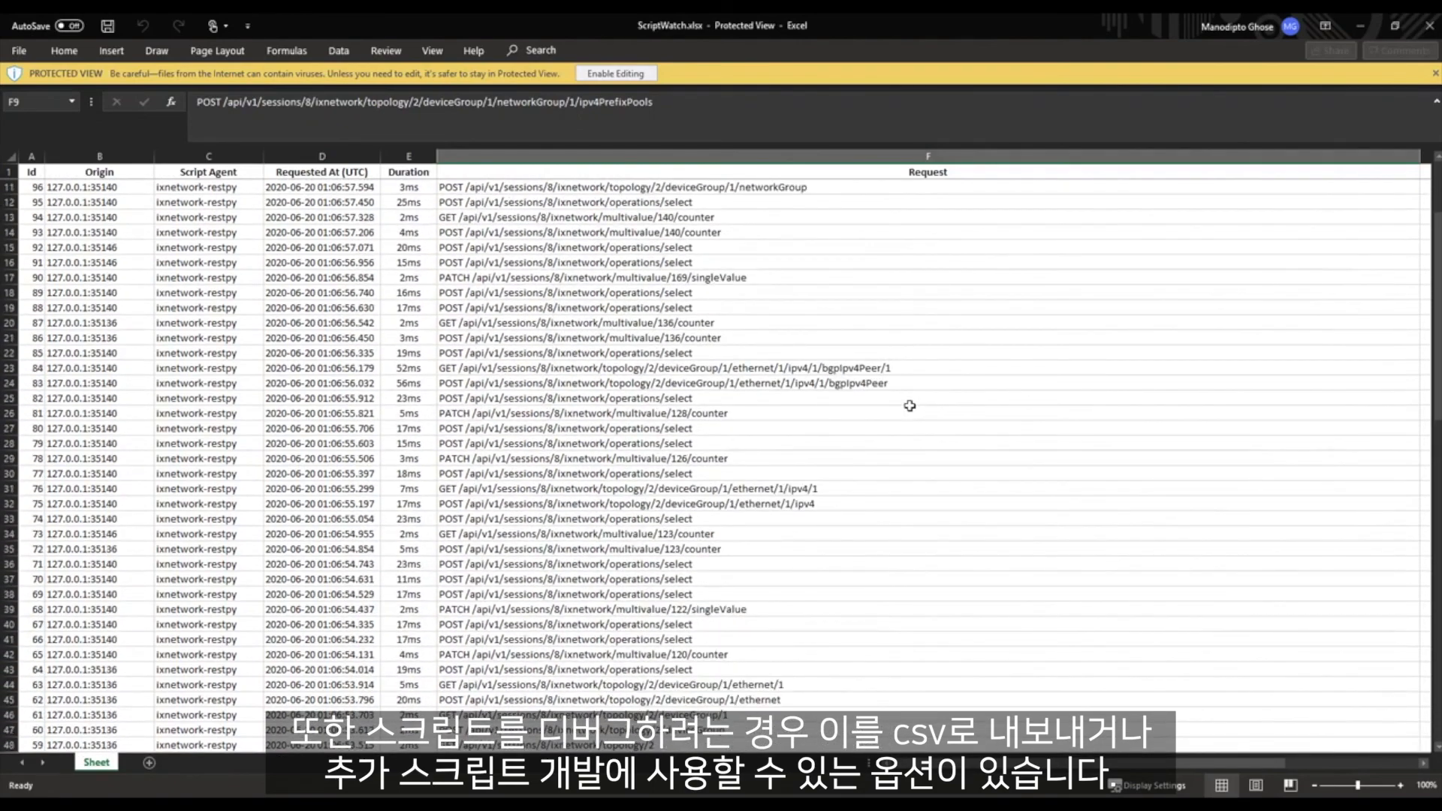
Switch back to the browser, leave Script Watch, and go back to the IxNetwork Web start page
{"action": "key", "text": "alt+Tab"}
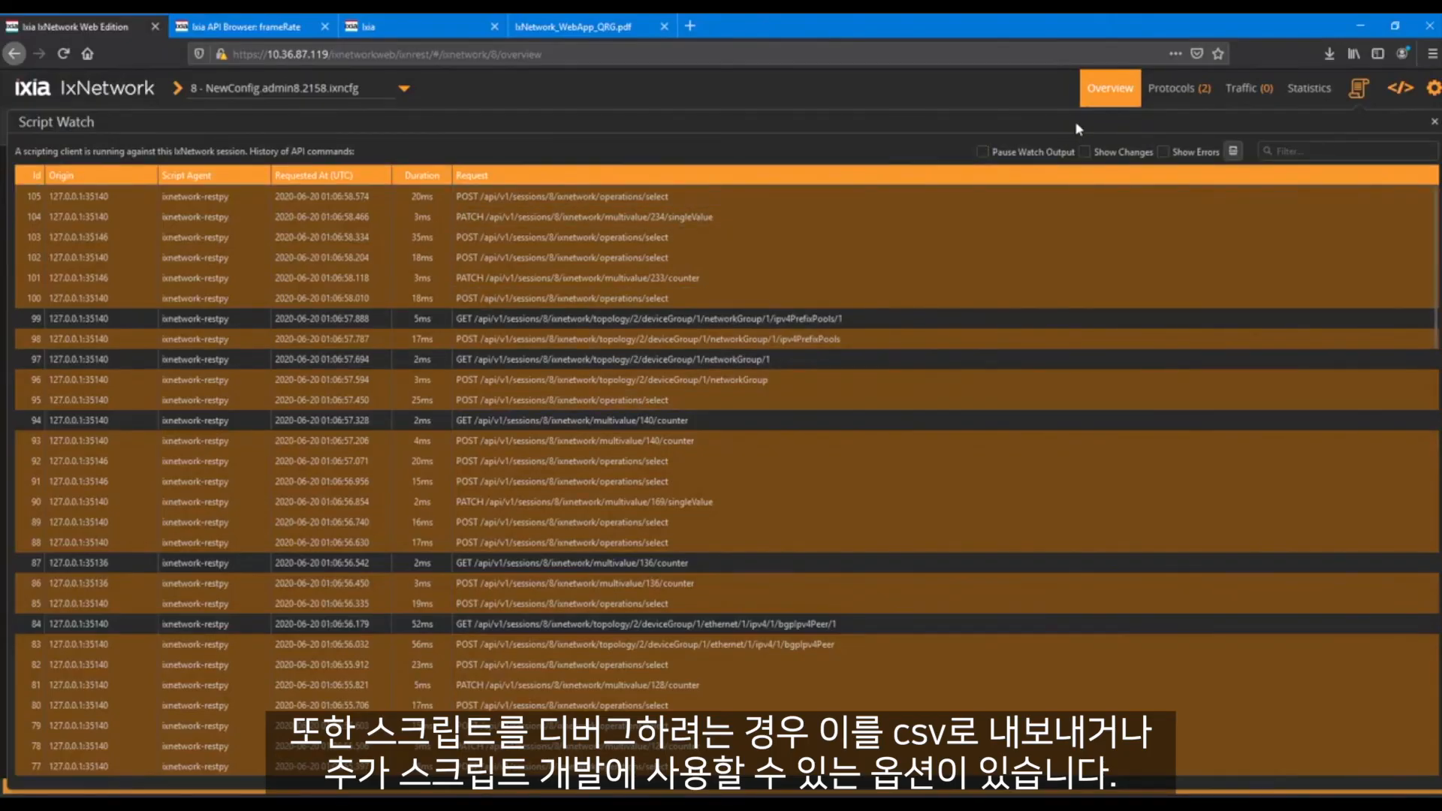
{"action": "left_click", "coordinate": [1101, 97]}
{"action": "left_click", "coordinate": [14, 53]}
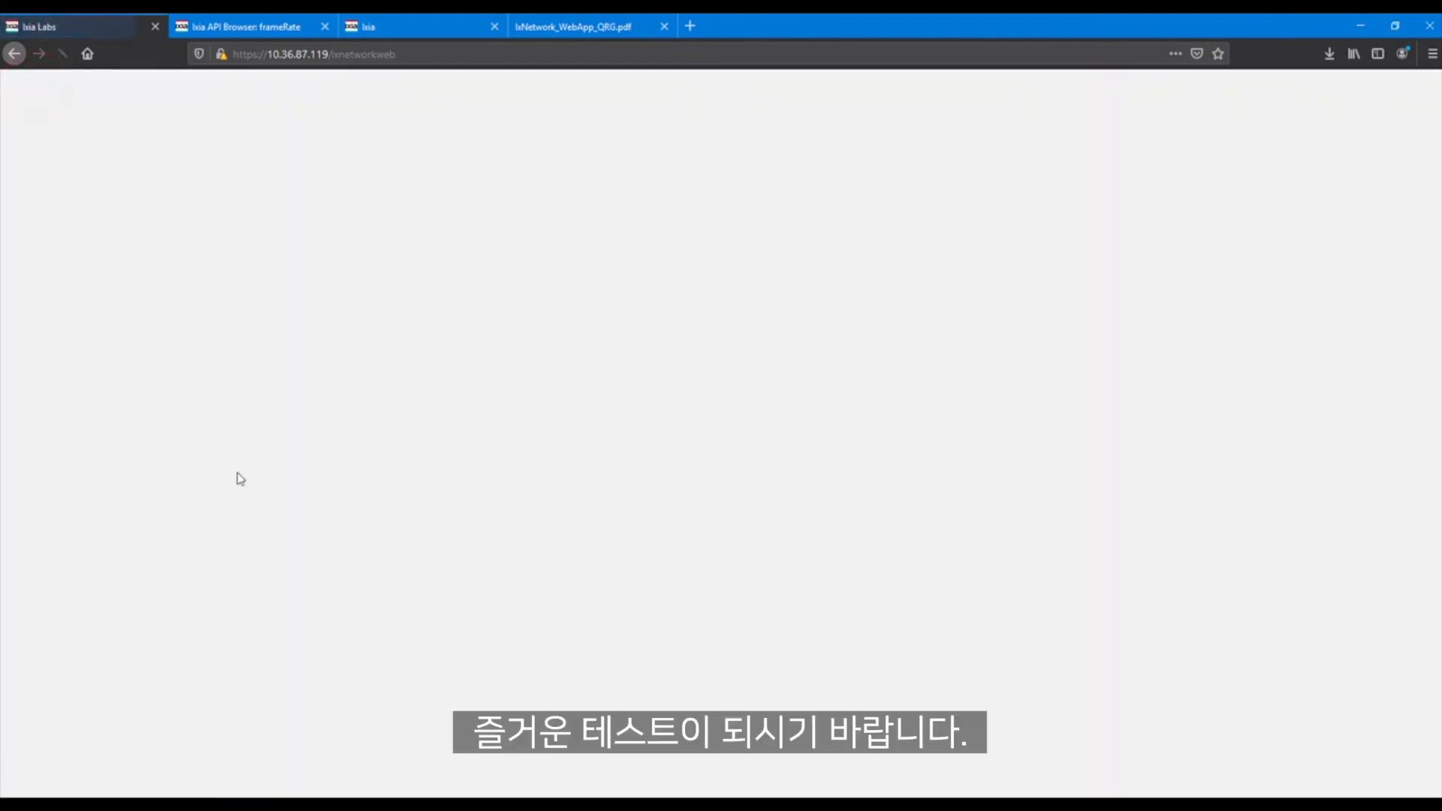